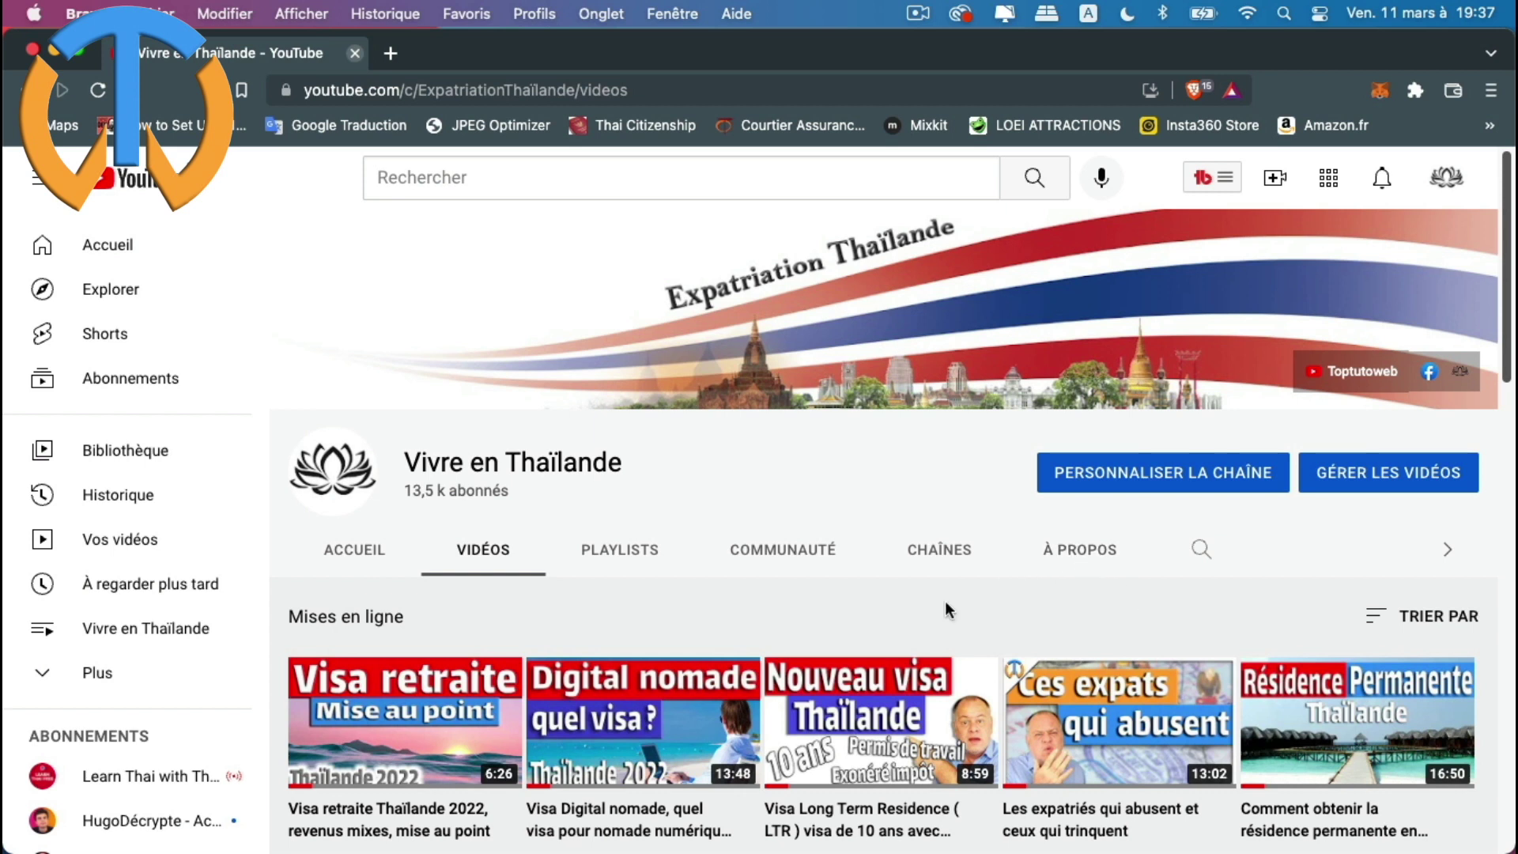
# Switch to YouTube Studio and examine the default monetization settings for uploads, including ad types and mid-roll placement
pyautogui.click(1449, 183)
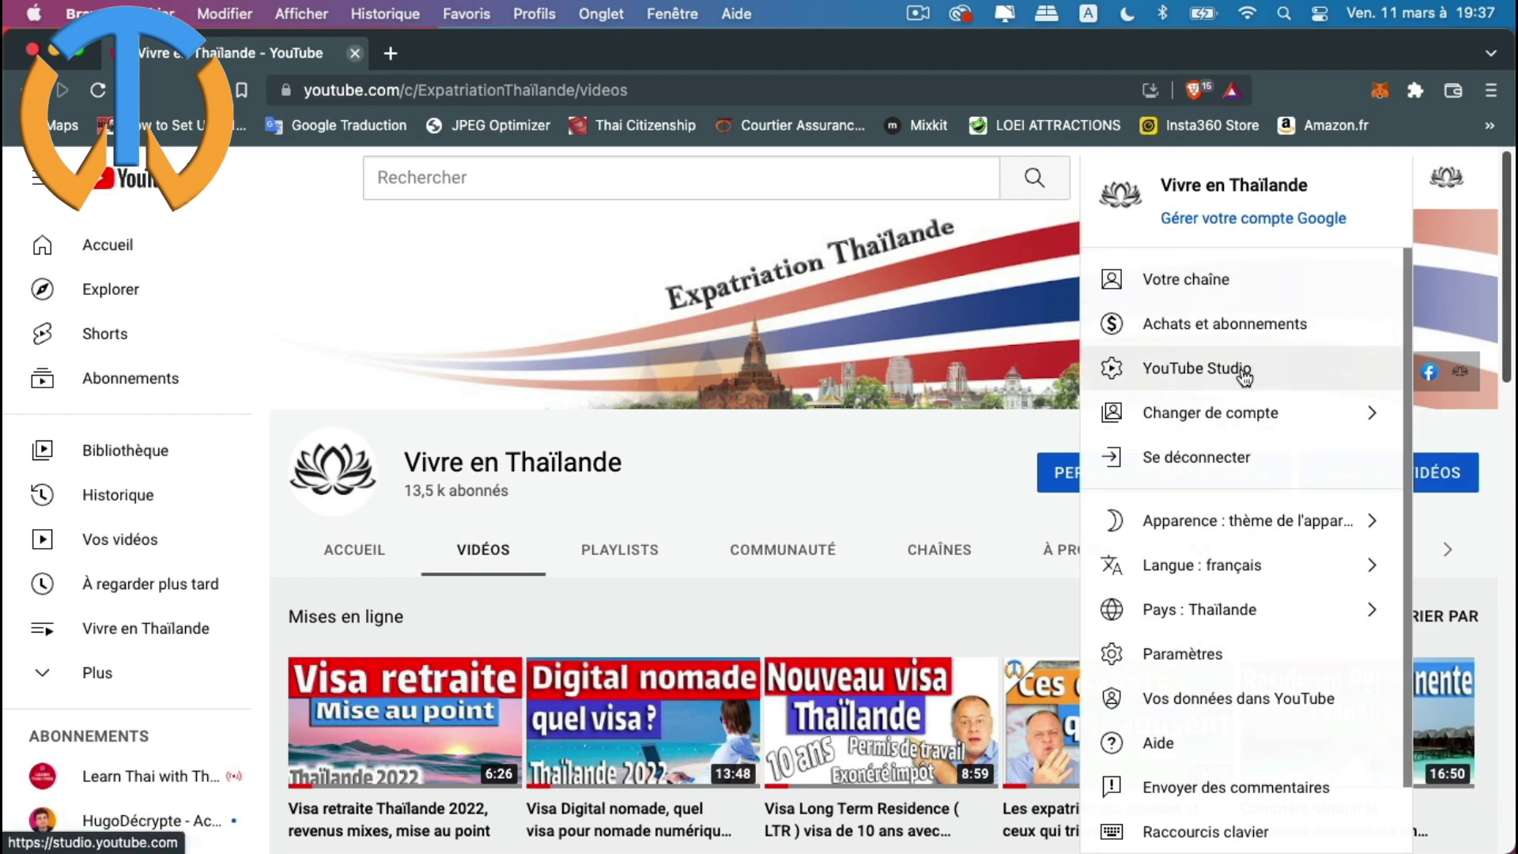
pyautogui.click(1244, 371)
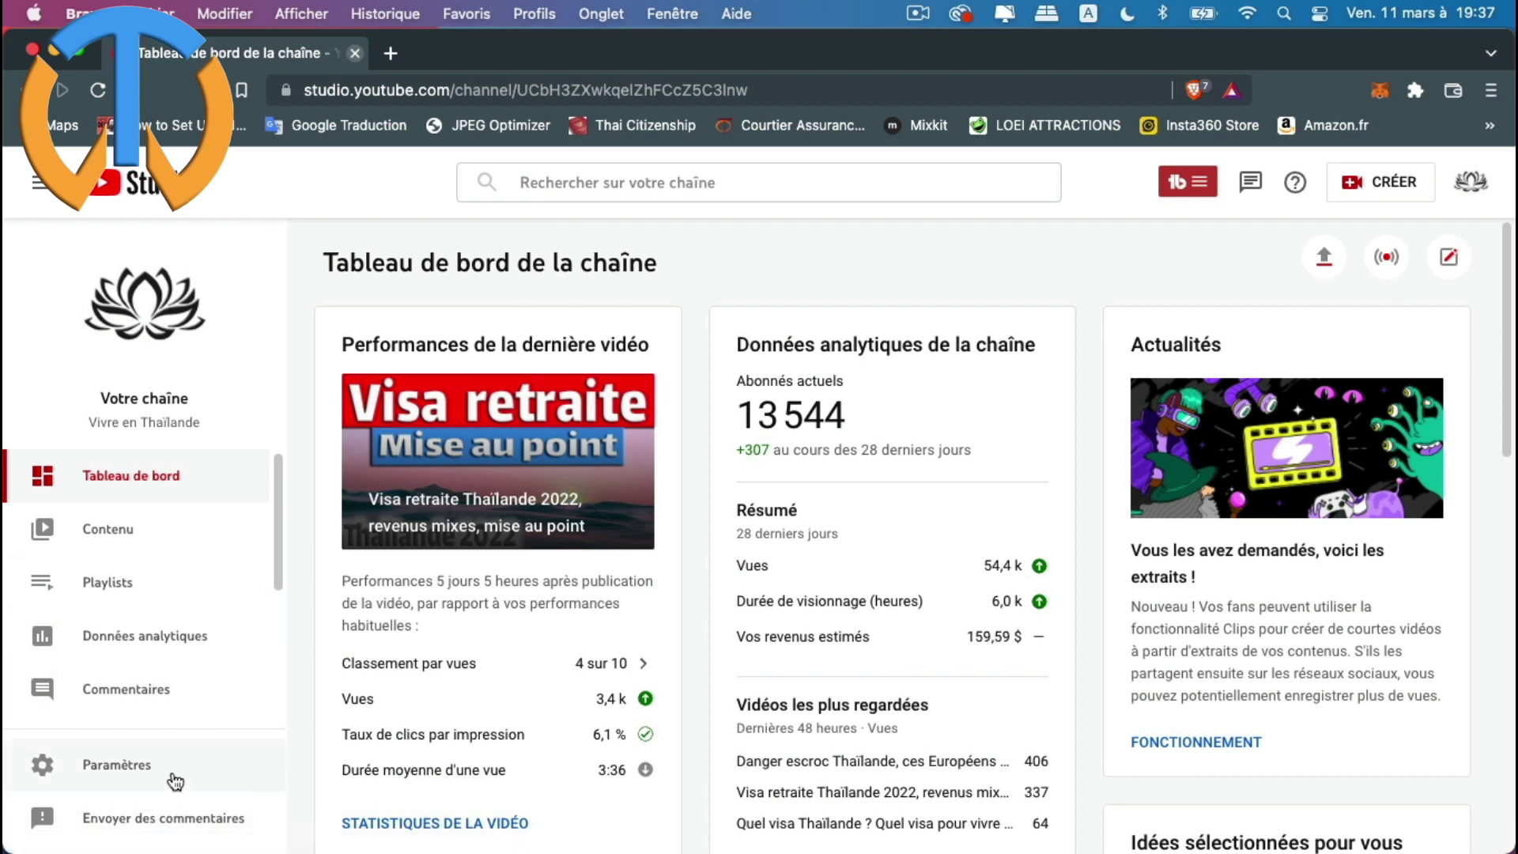
pyautogui.click(133, 767)
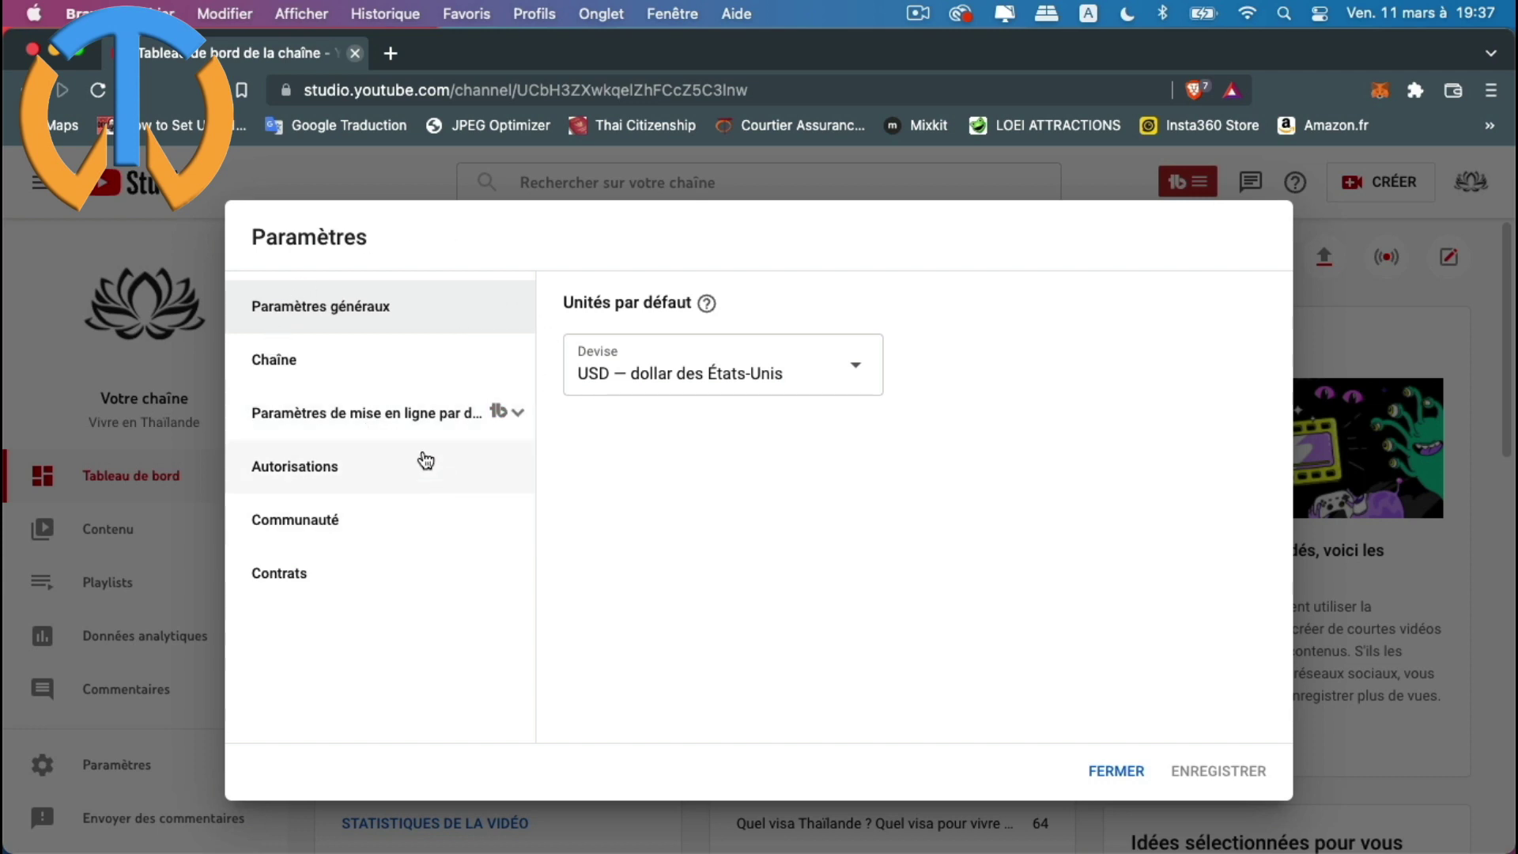
pyautogui.click(399, 425)
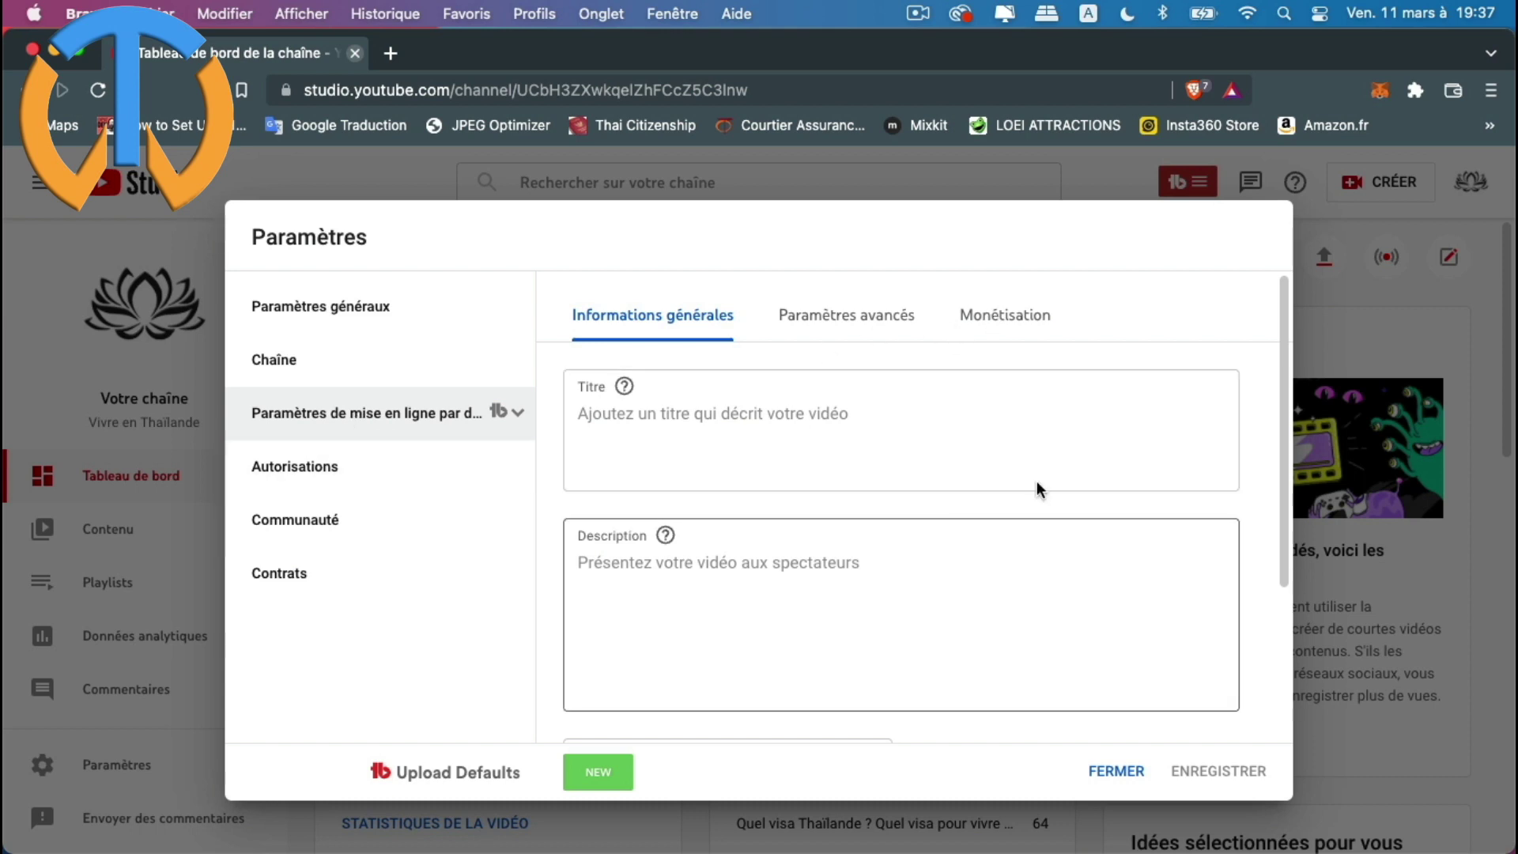
pyautogui.click(1007, 322)
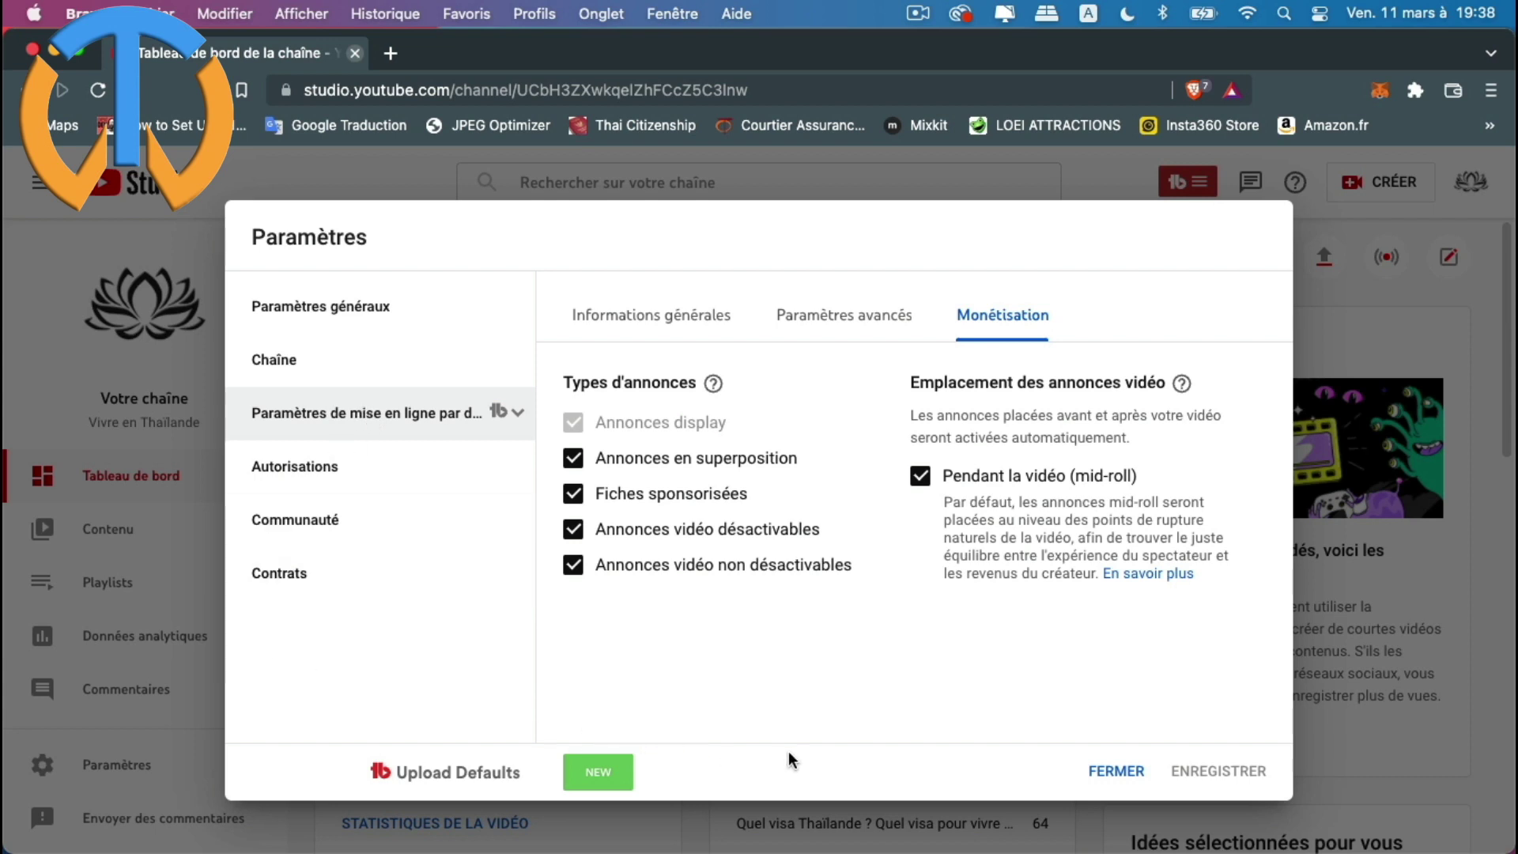
pyautogui.click(1116, 772)
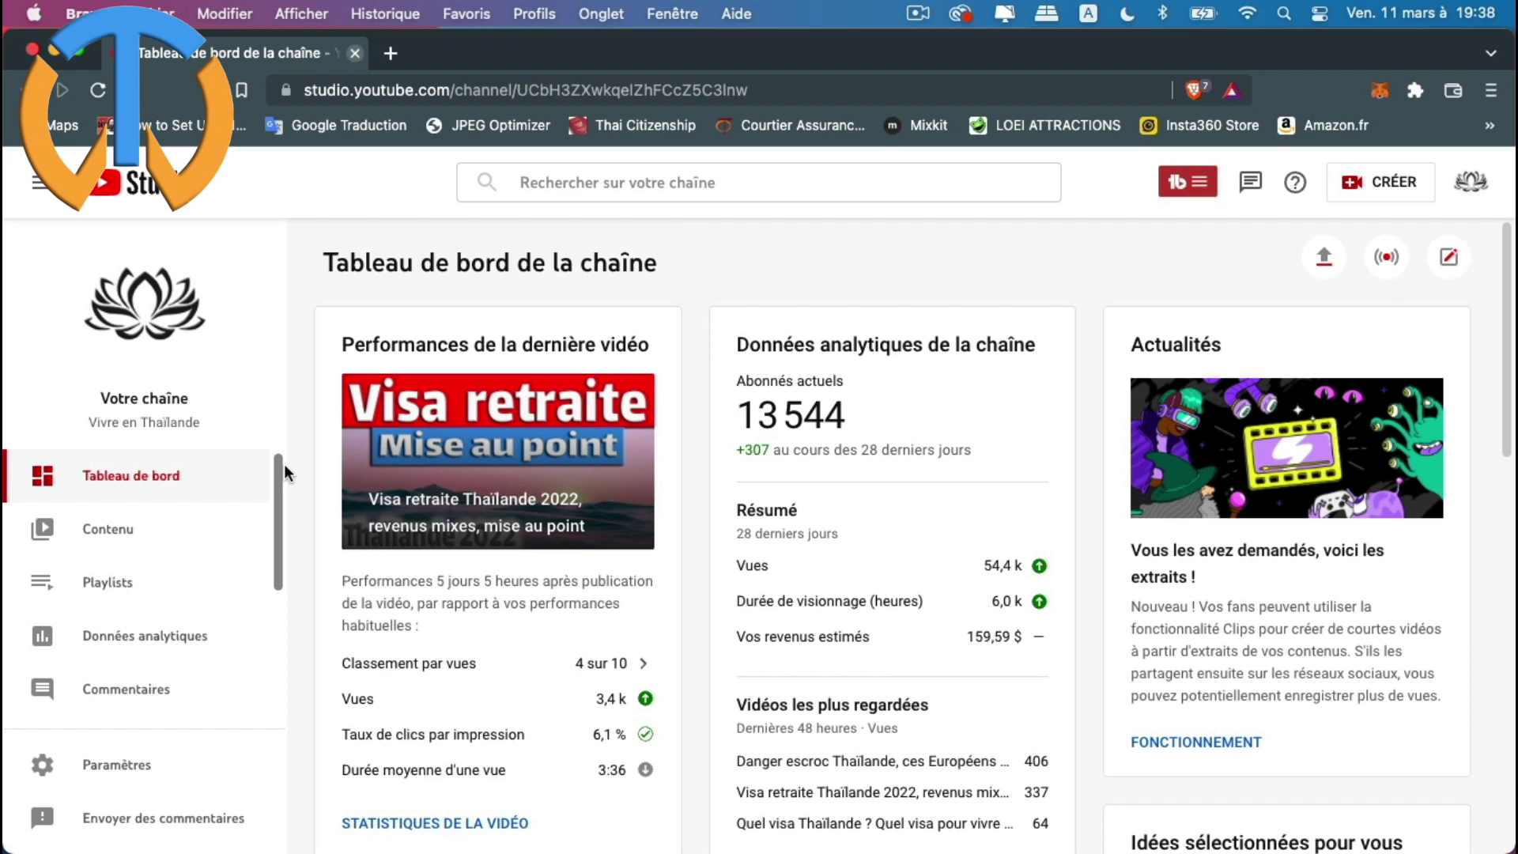
# Open the channel's content list and check the monetization status of the uploaded videos
pyautogui.click(164, 534)
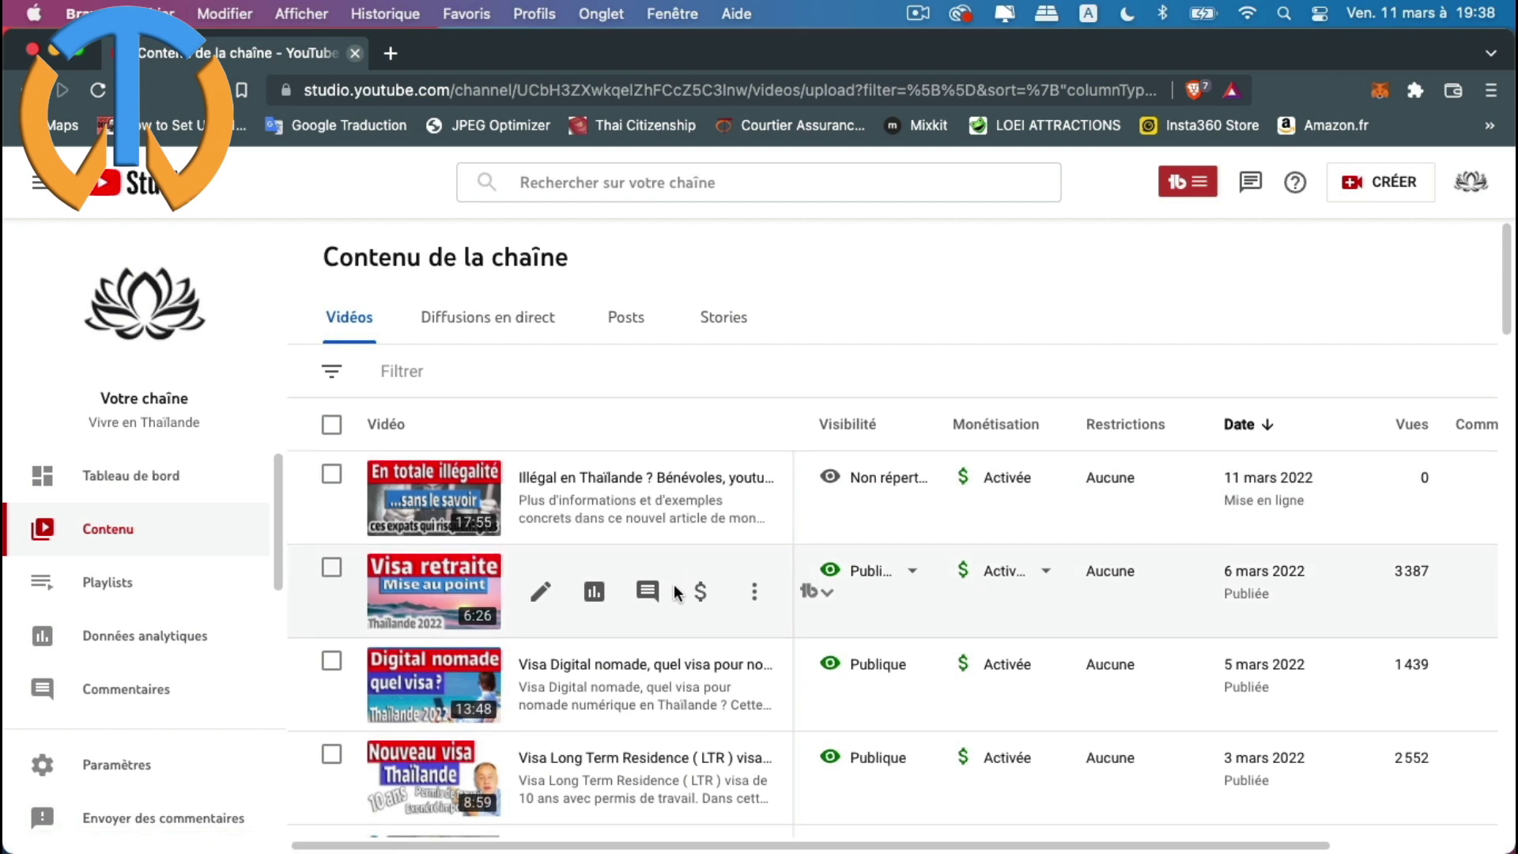
pyautogui.scroll(-10, 678, 593)
pyautogui.scroll(3, 678, 595)
pyautogui.scroll(7, 676, 590)
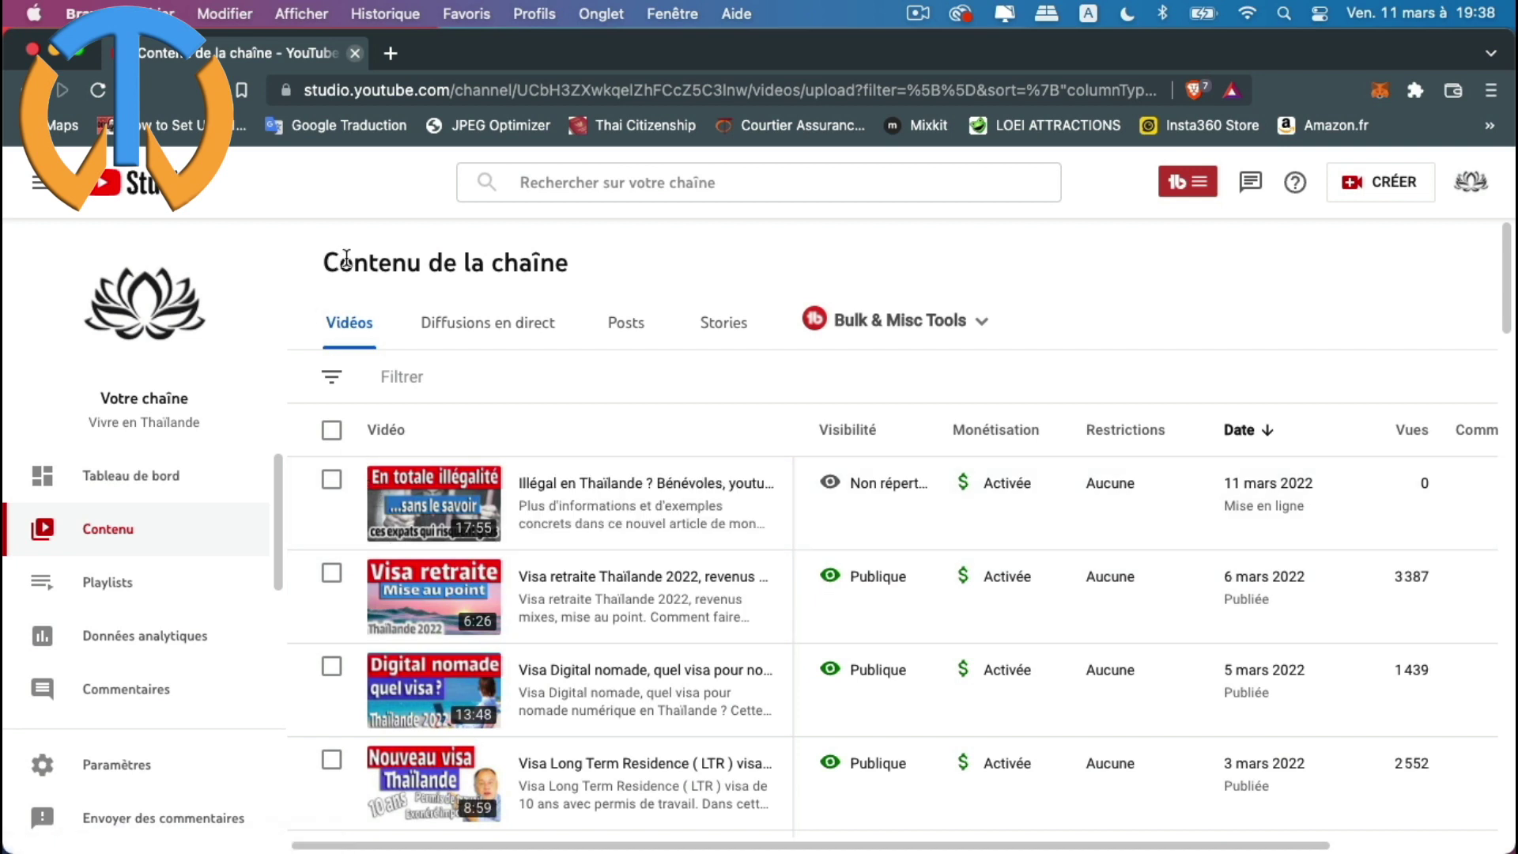
pyautogui.moveTo(1003, 601)
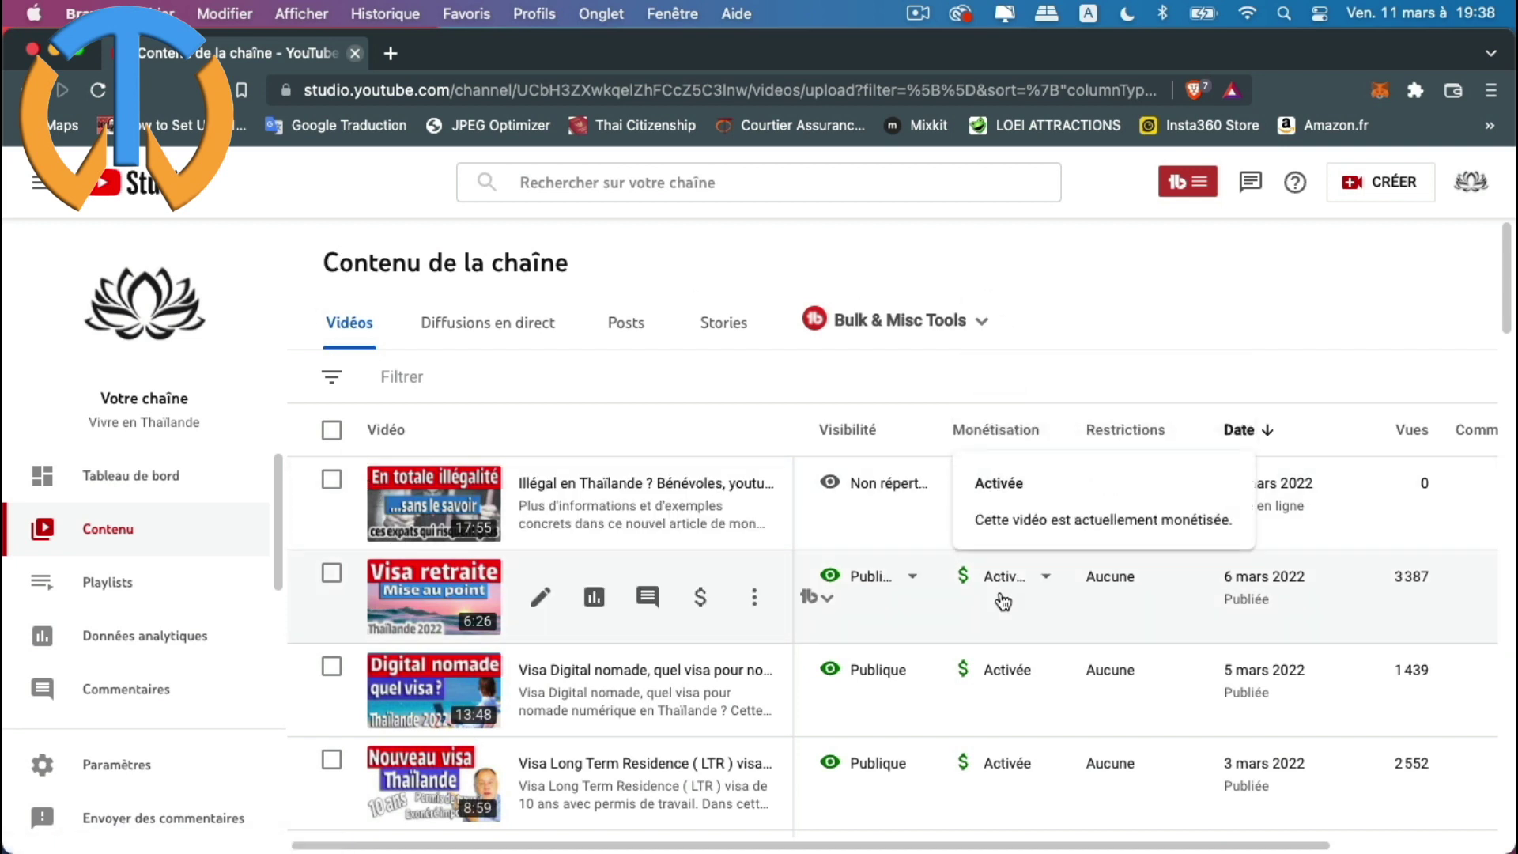
pyautogui.moveTo(994, 503)
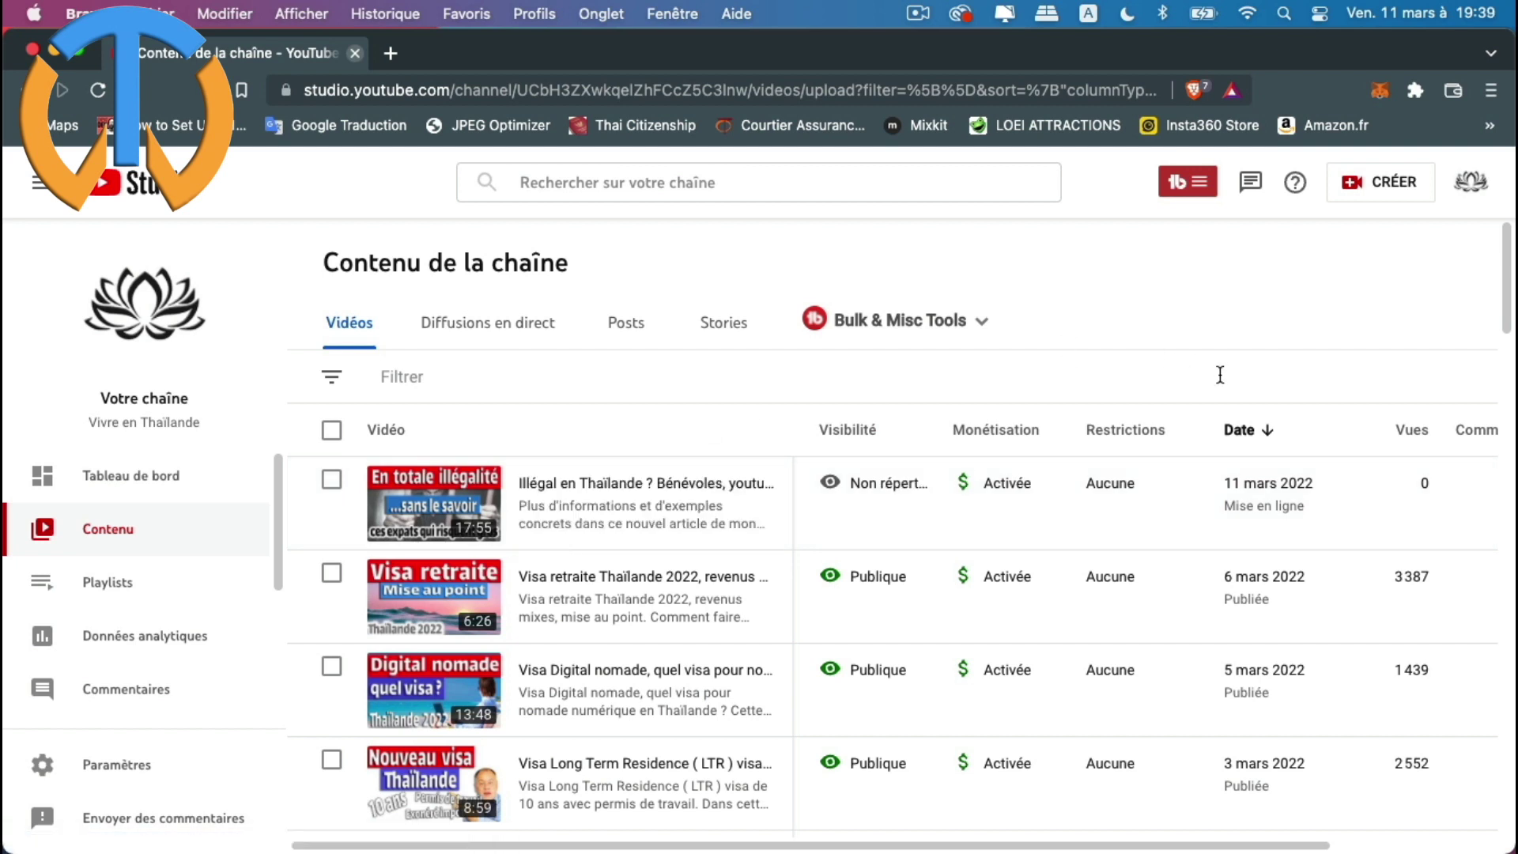
# Upload the video file test monétisation - HD 1080p.mov from the Bureau folder
pyautogui.click(1351, 184)
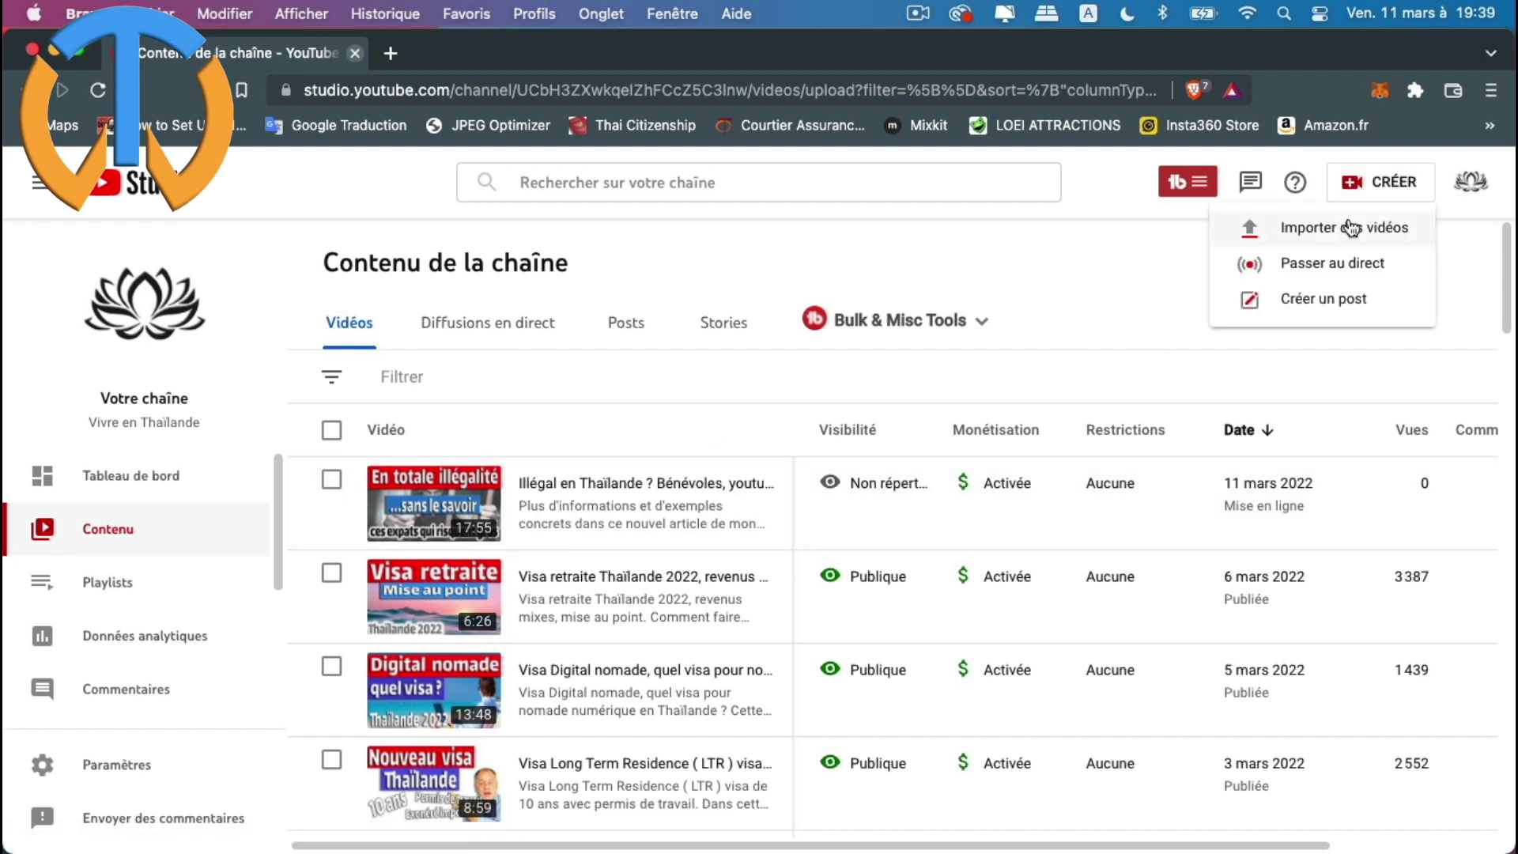
pyautogui.click(1345, 227)
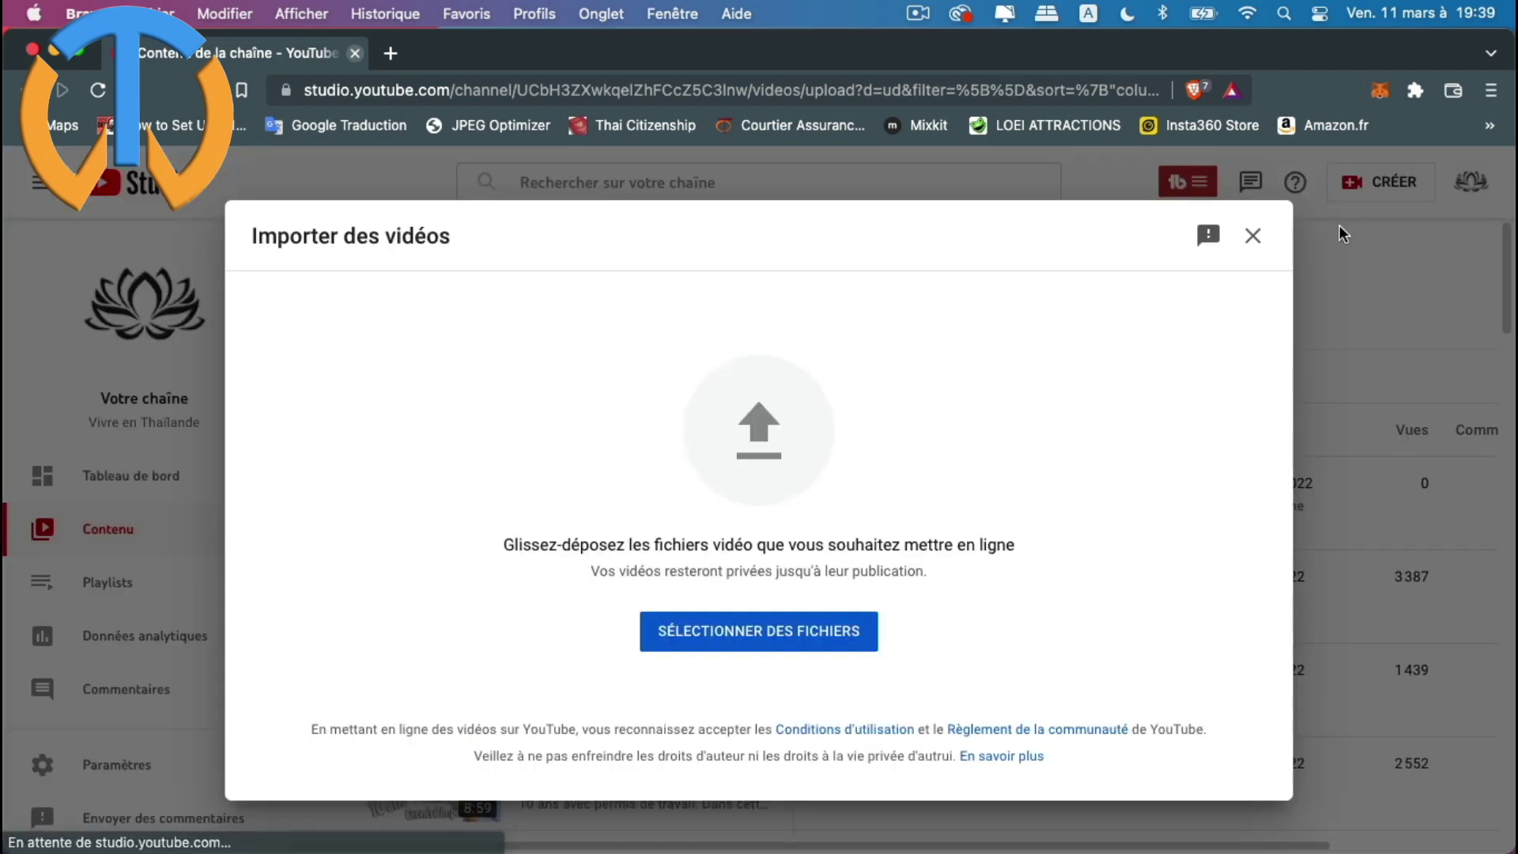
pyautogui.click(770, 632)
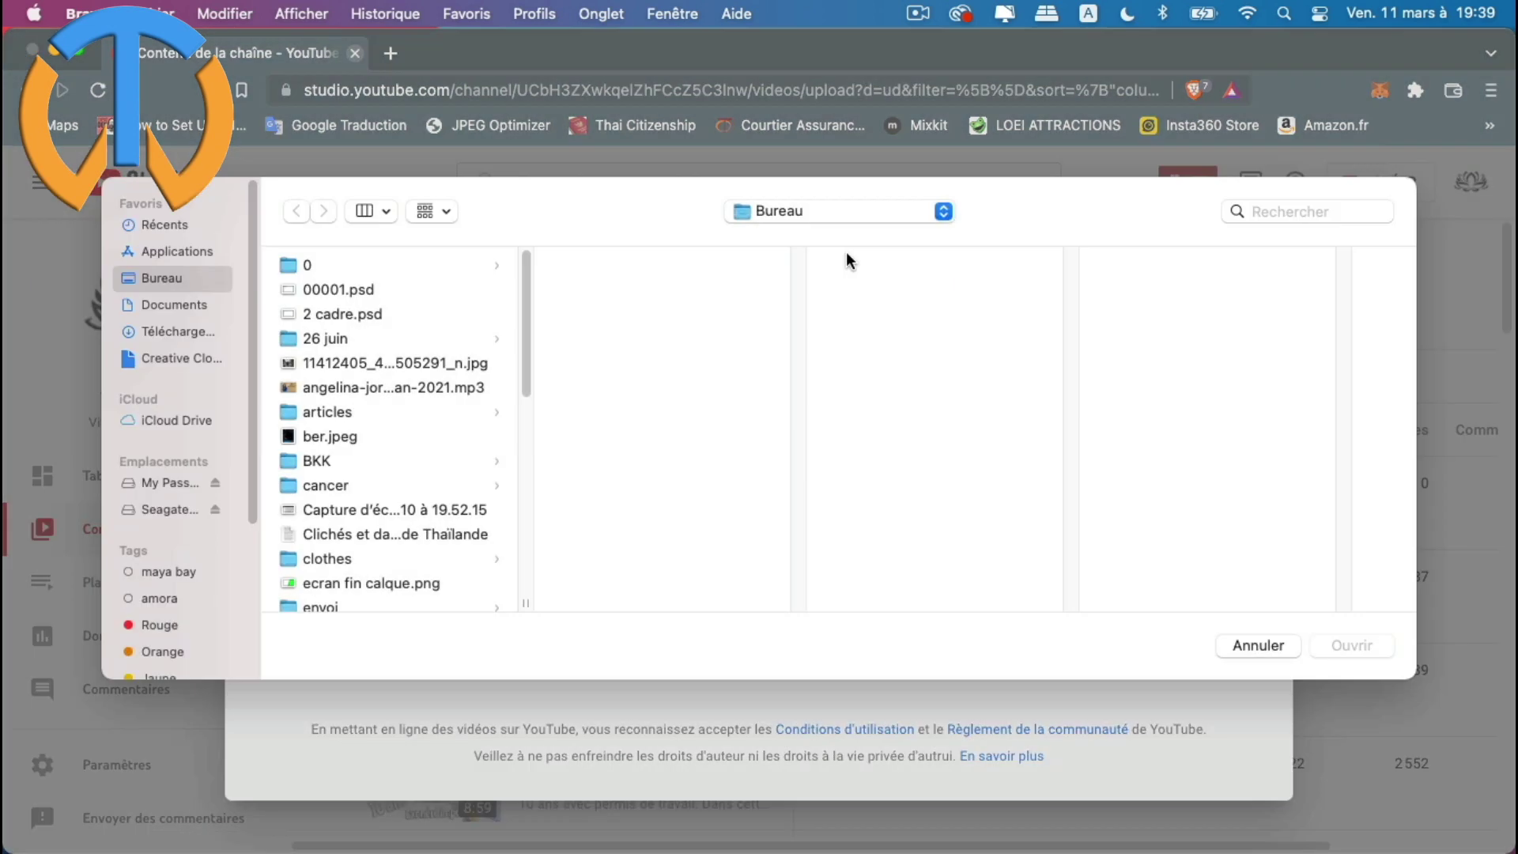
pyautogui.scroll(-10, 382, 536)
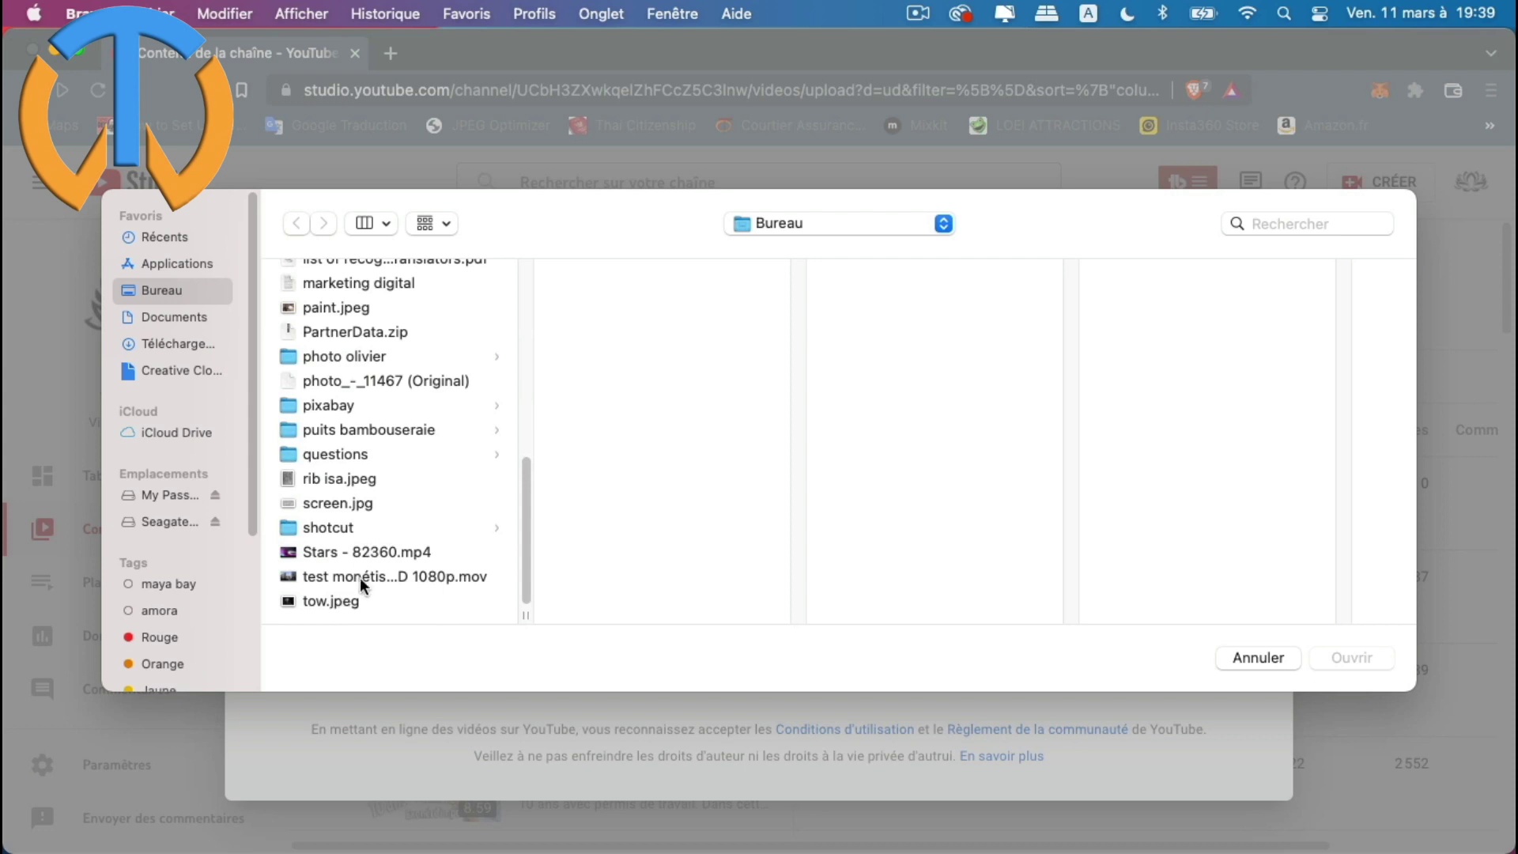
pyautogui.click(364, 576)
pyautogui.click(1334, 657)
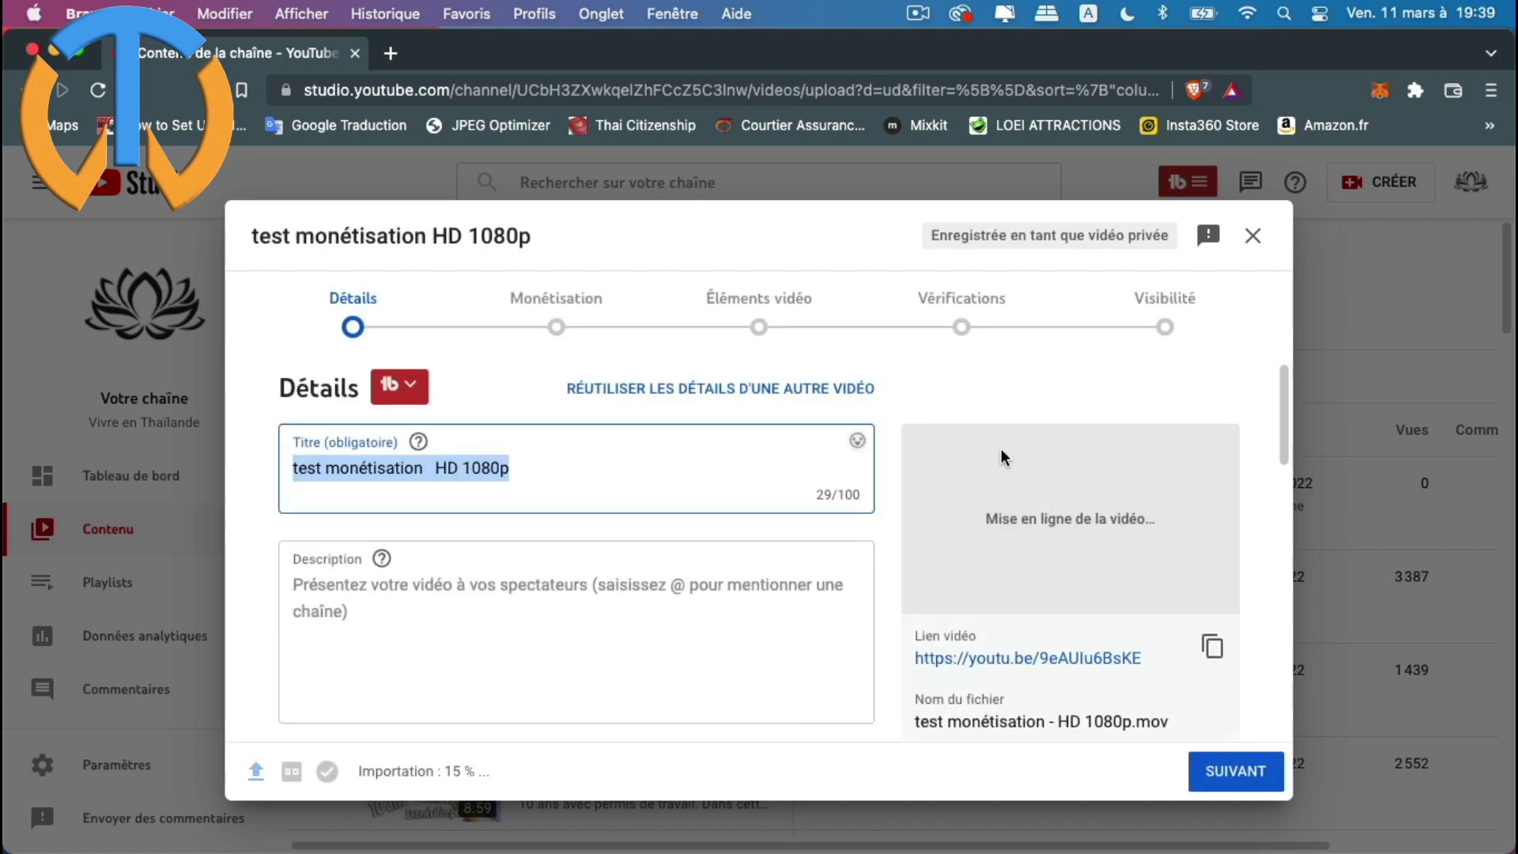
# Examine the uploaded video's details, including playlists, audience, commercial communication, tags, language, Shorts use and comment settings
pyautogui.scroll(-5, 514, 609)
pyautogui.scroll(5, 514, 617)
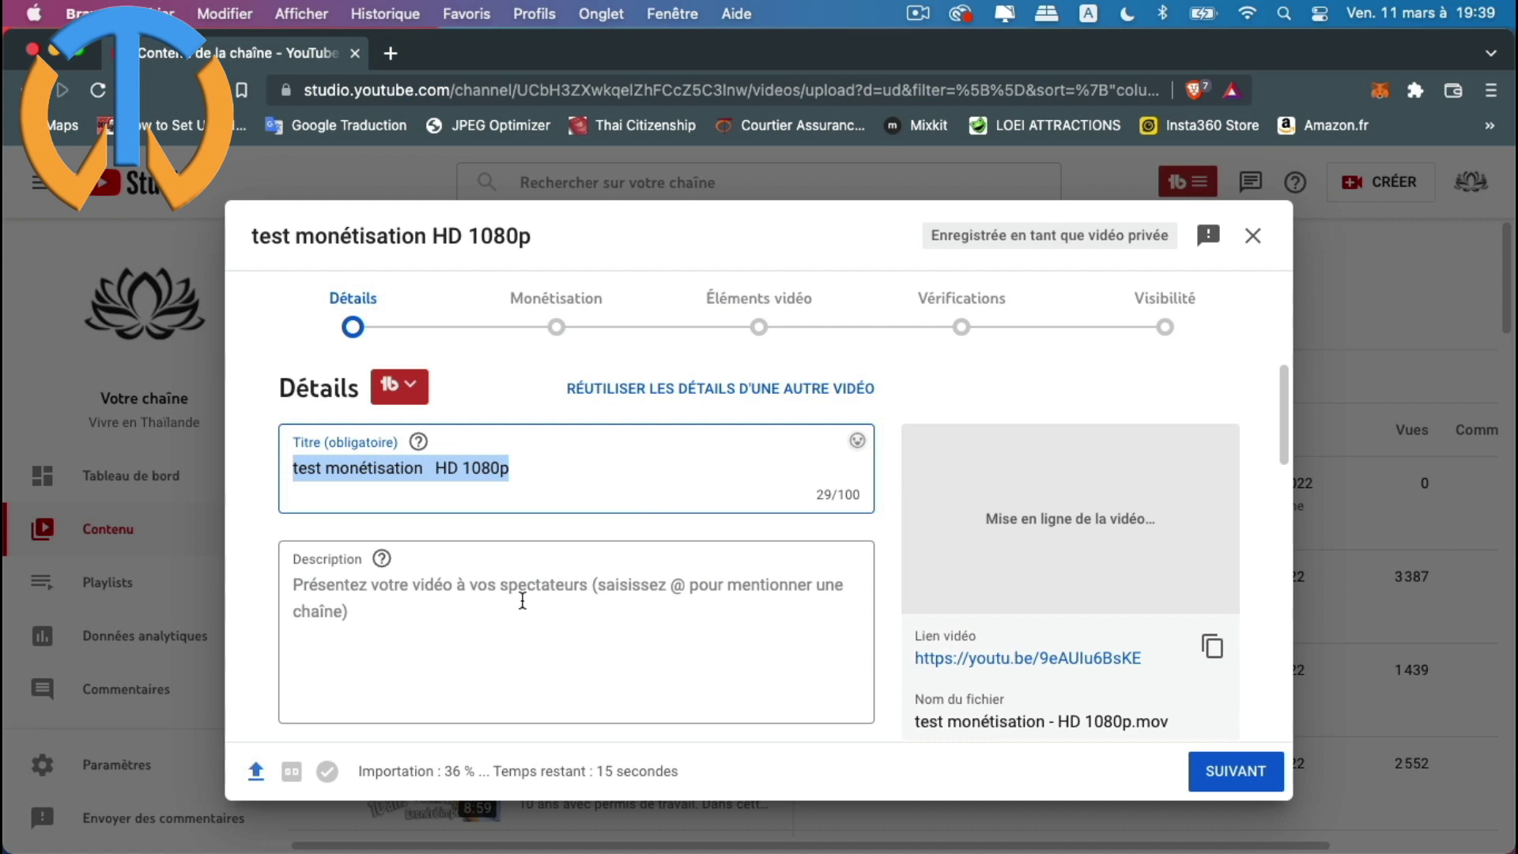
pyautogui.scroll(-5, 518, 600)
pyautogui.scroll(-4, 456, 614)
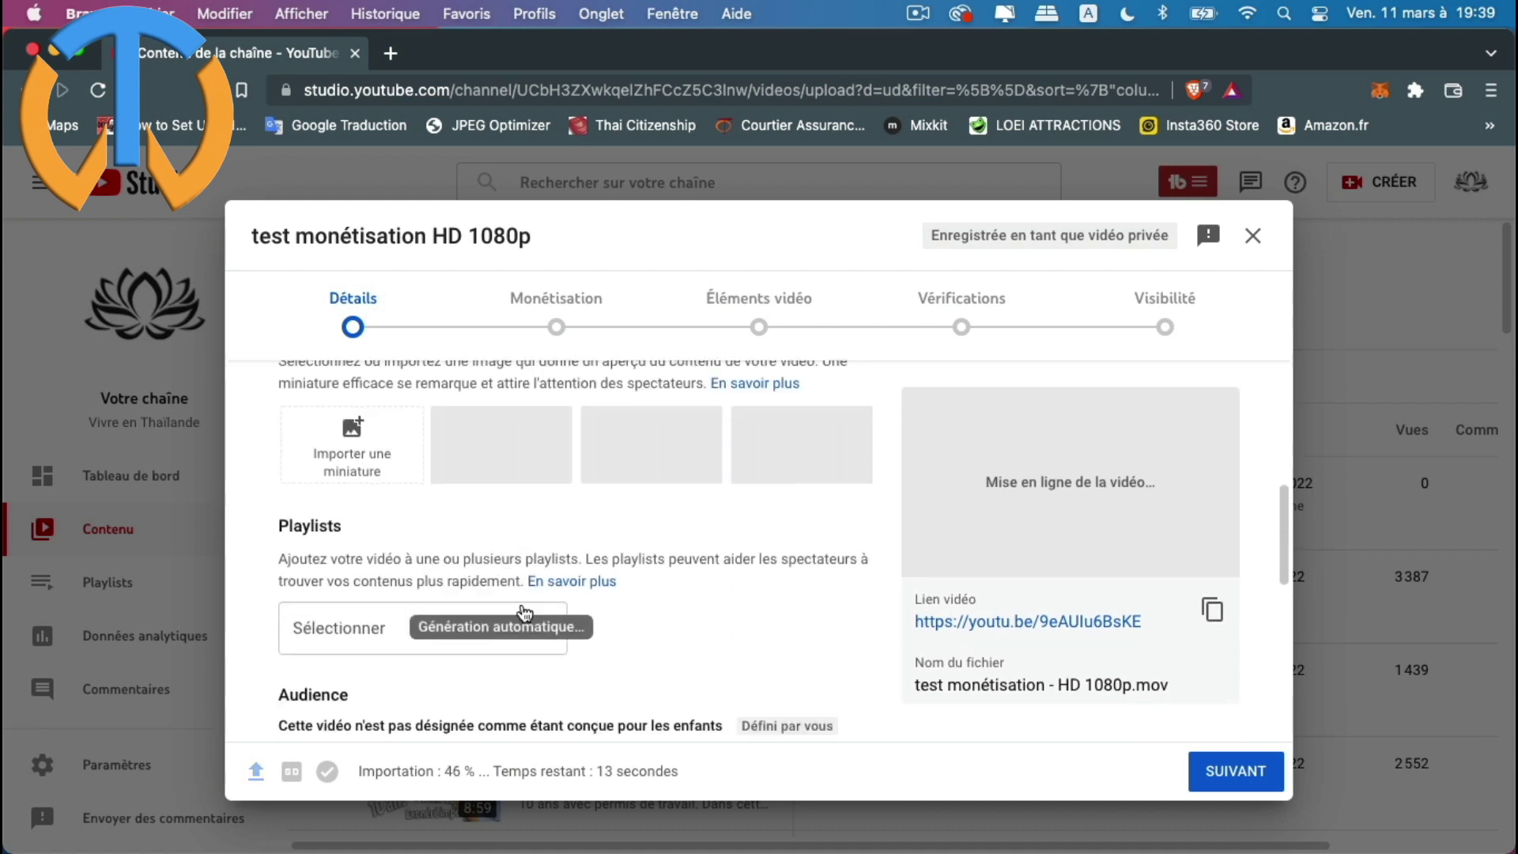
pyautogui.click(542, 514)
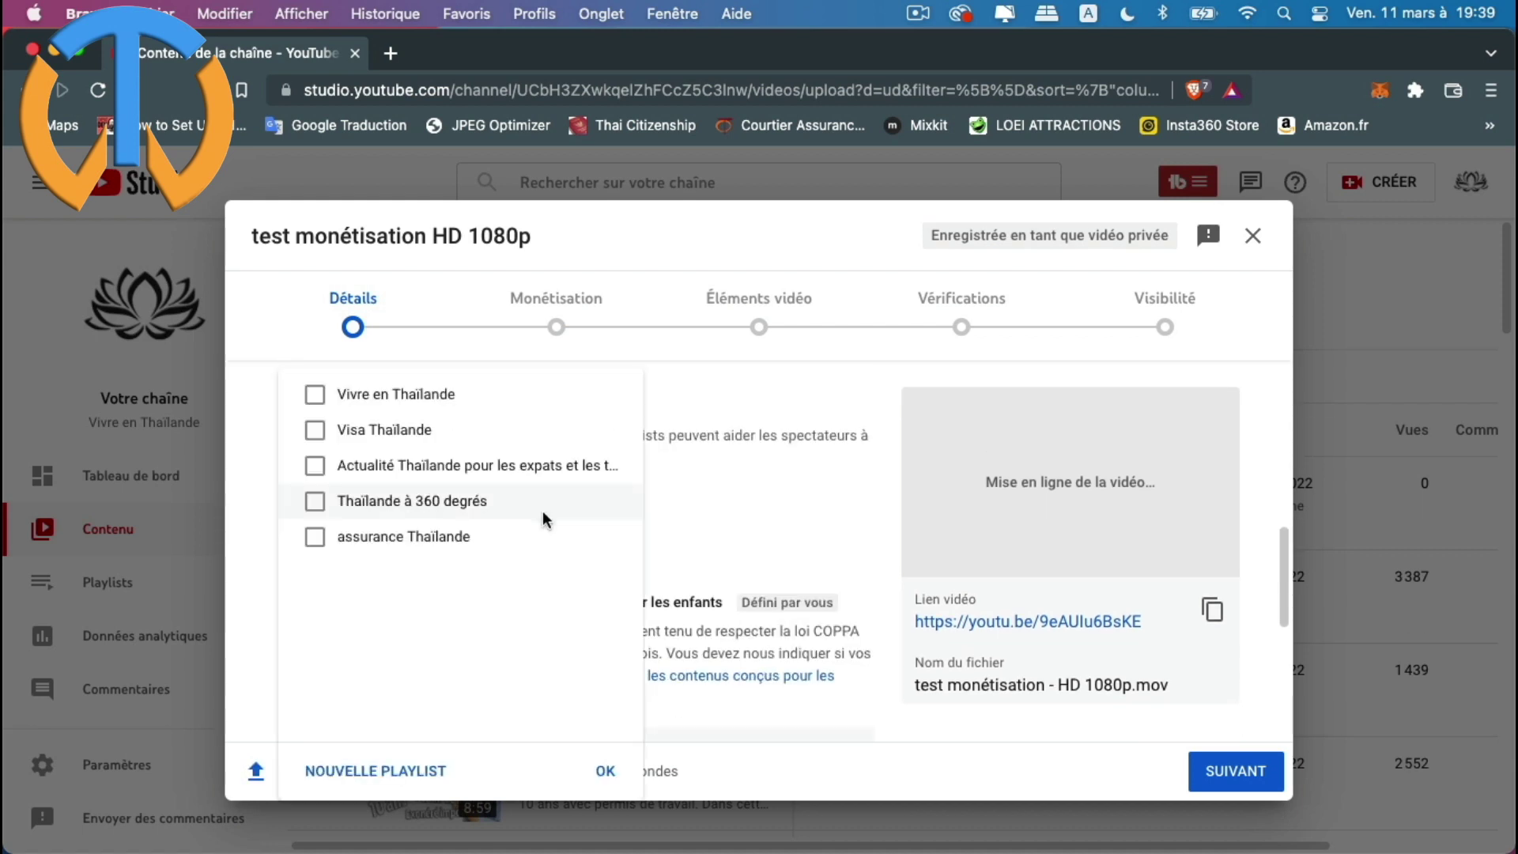
pyautogui.click(722, 637)
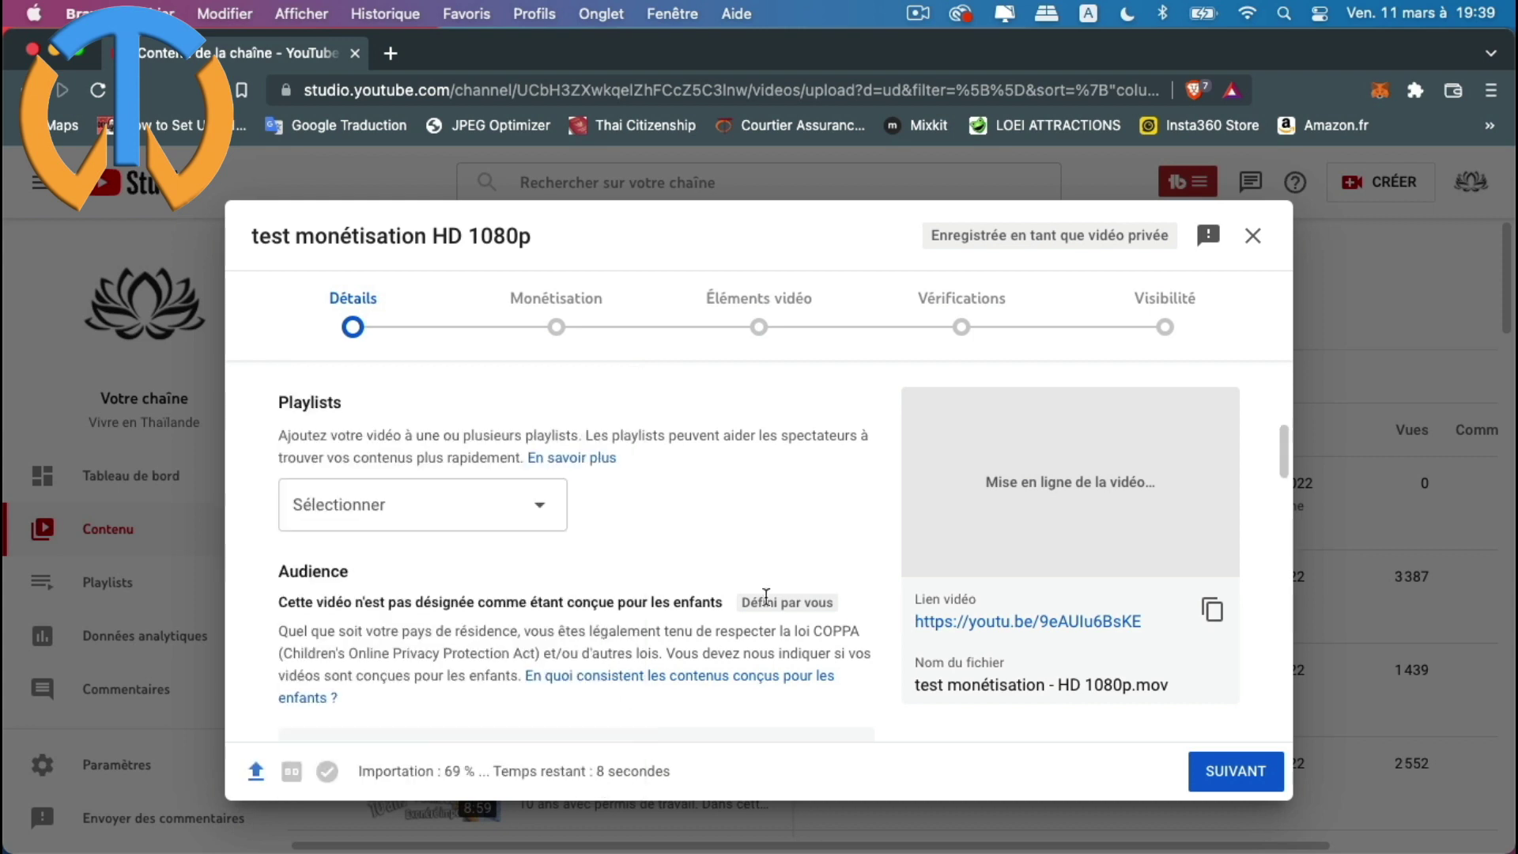
pyautogui.scroll(-8, 775, 525)
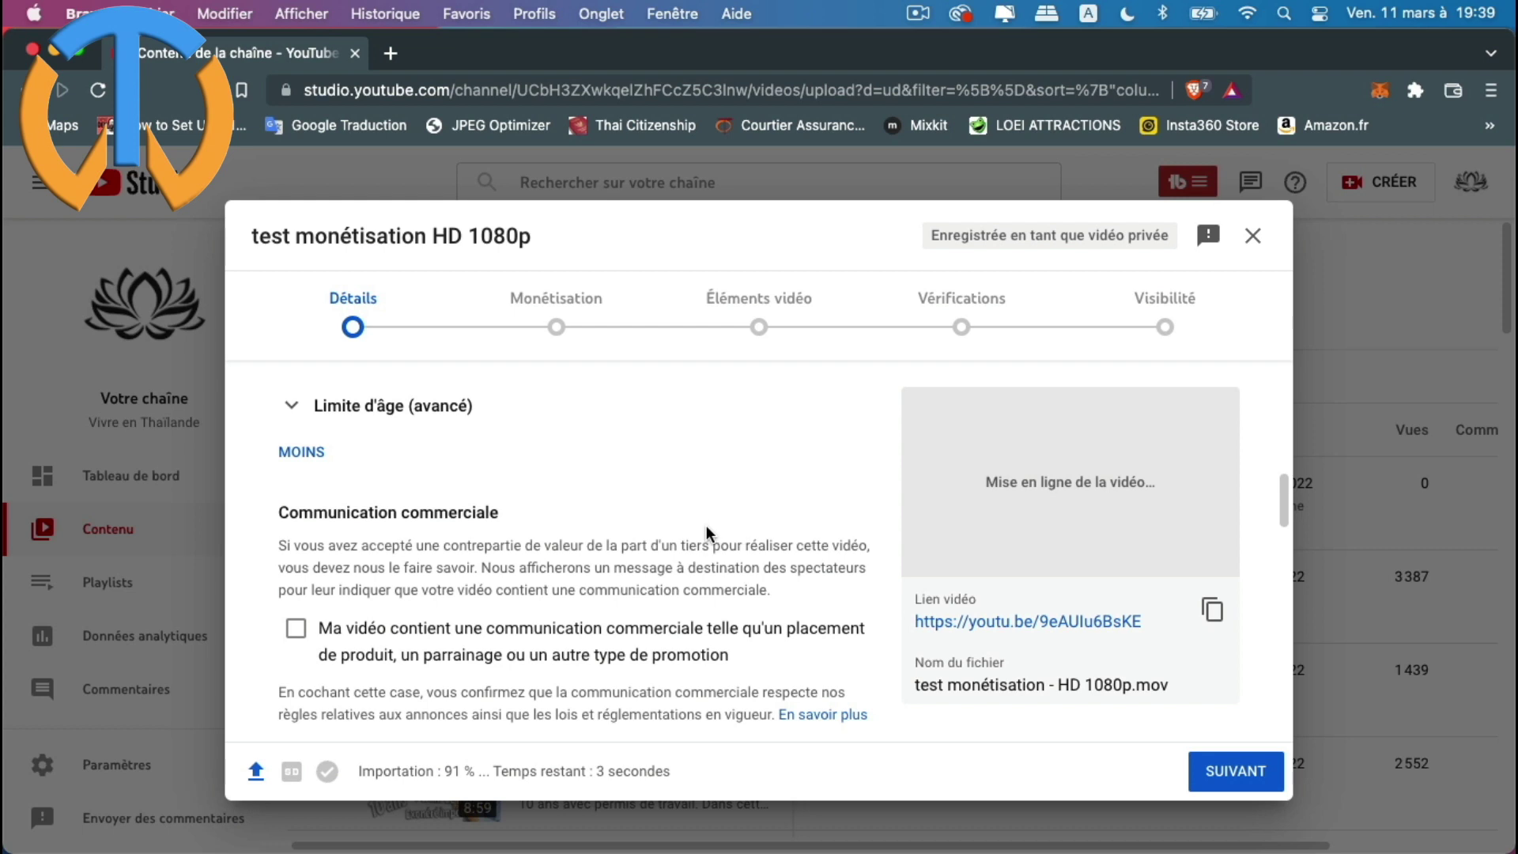
pyautogui.scroll(-5, 678, 506)
pyautogui.scroll(-5, 677, 530)
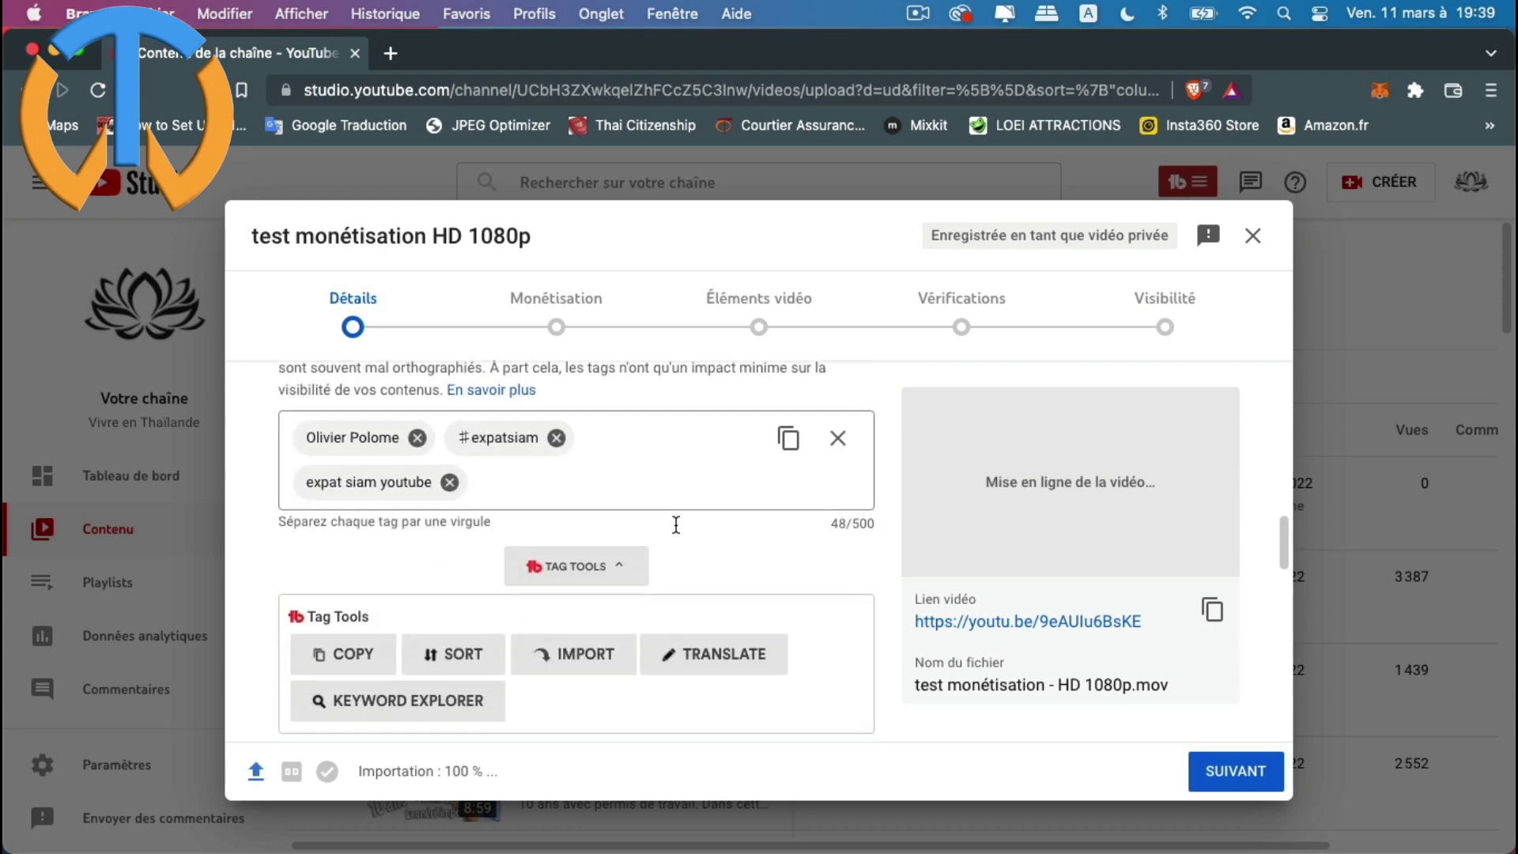
pyautogui.scroll(2, 658, 519)
pyautogui.scroll(-10, 656, 516)
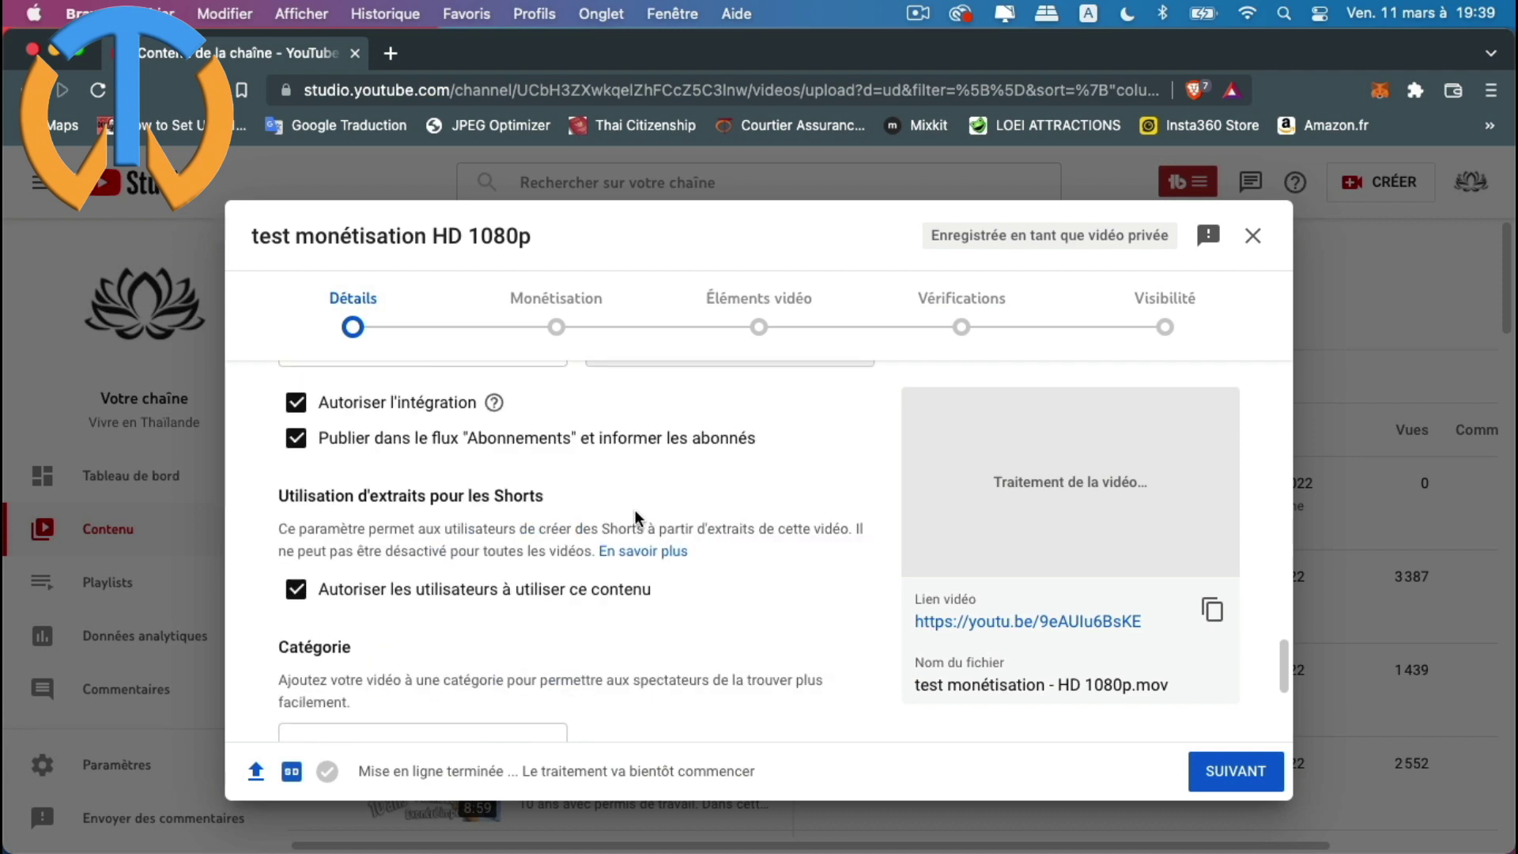
pyautogui.scroll(5, 633, 510)
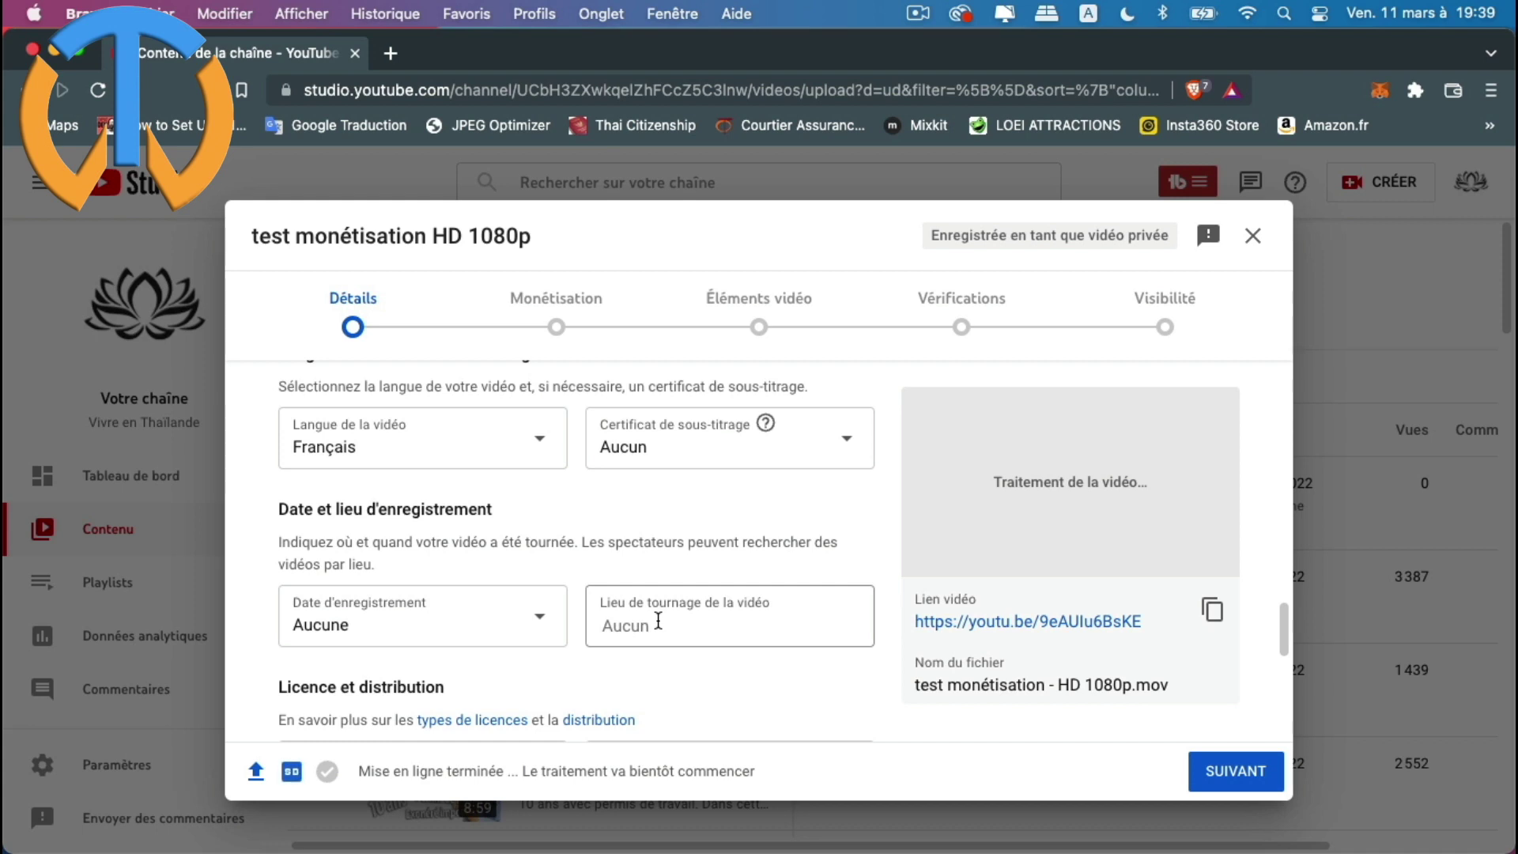
pyautogui.scroll(-2, 805, 649)
pyautogui.scroll(-10, 792, 650)
pyautogui.scroll(-15, 792, 650)
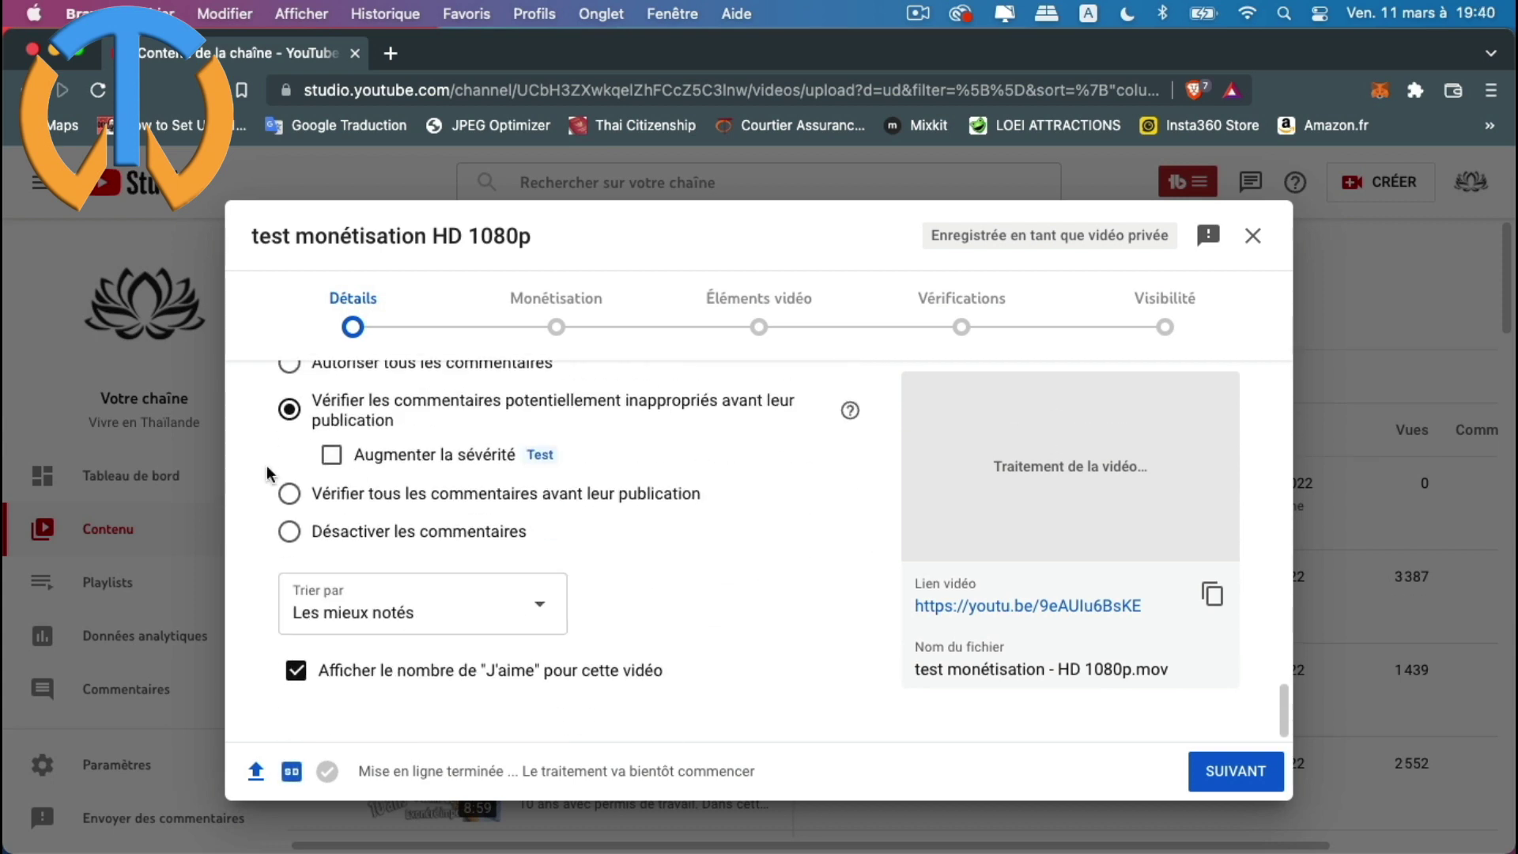
# Proceed to the Monétisation stage and set the video's monetization to Activer
pyautogui.click(1238, 777)
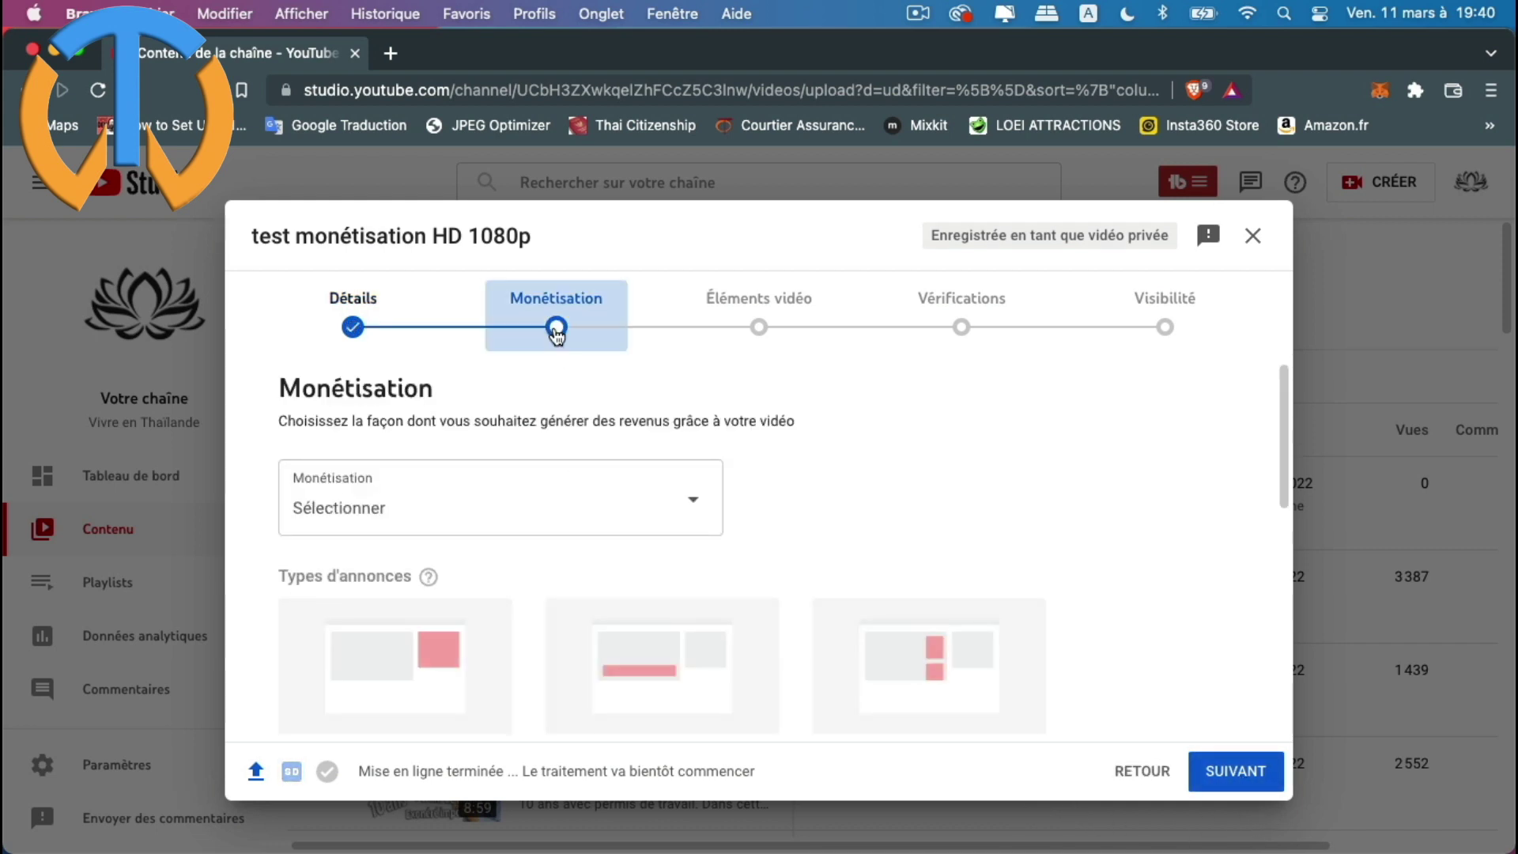
pyautogui.scroll(-5, 952, 520)
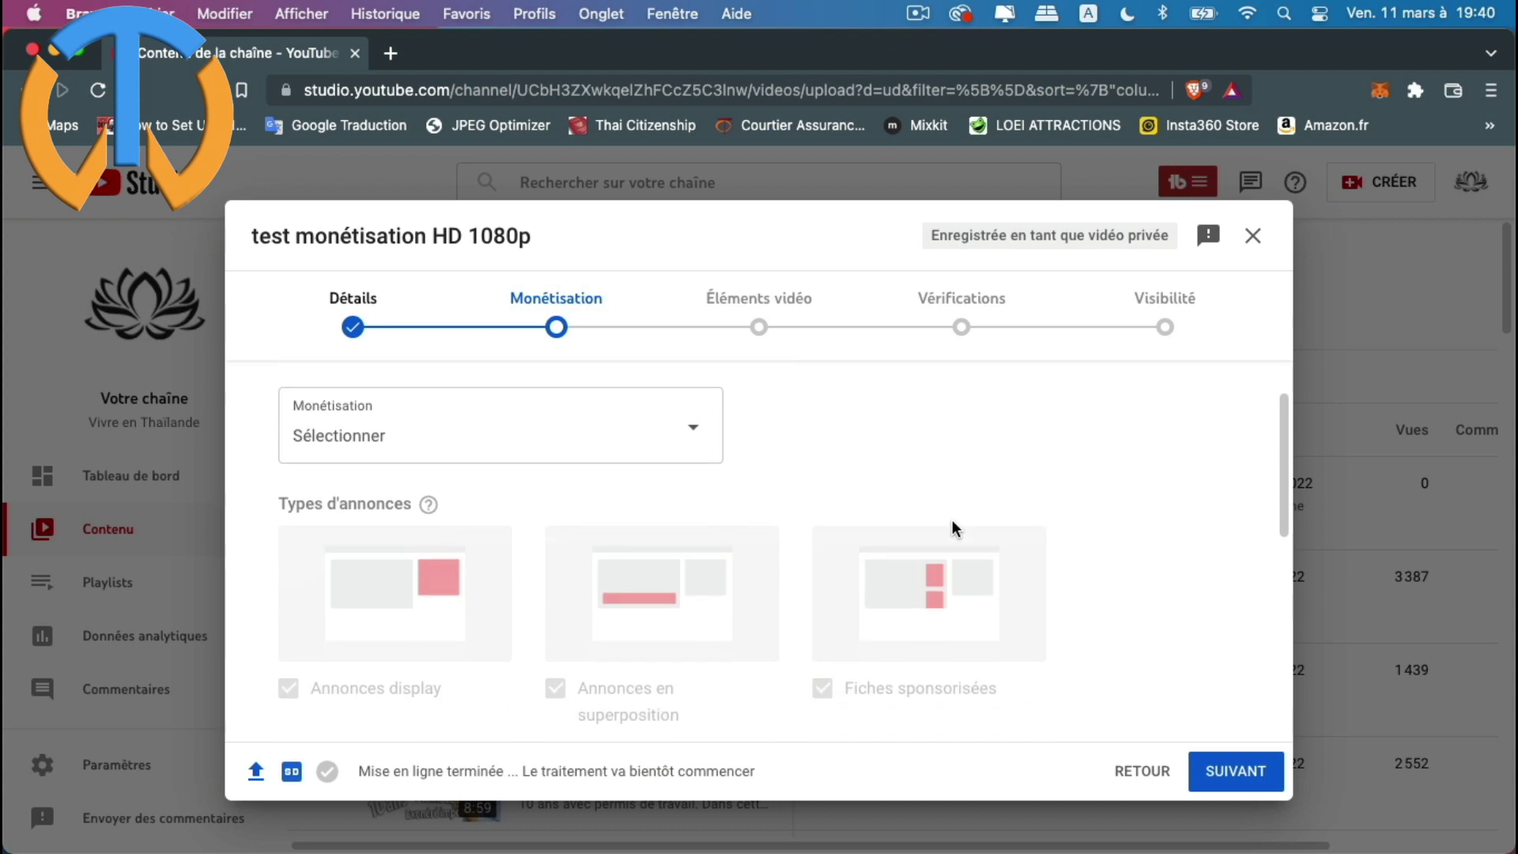
pyautogui.scroll(4, 742, 603)
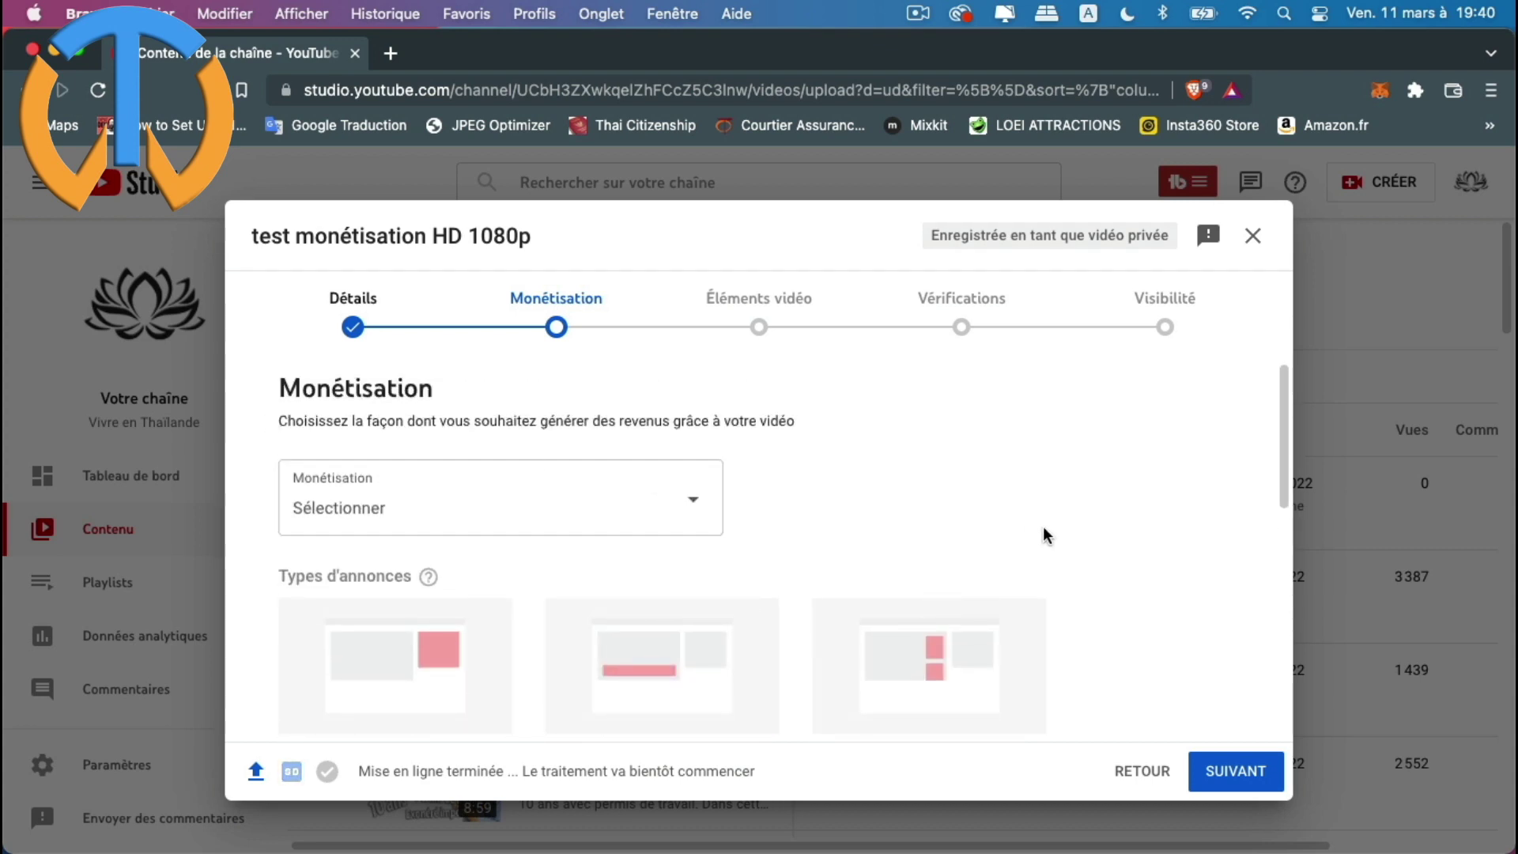
pyautogui.click(681, 507)
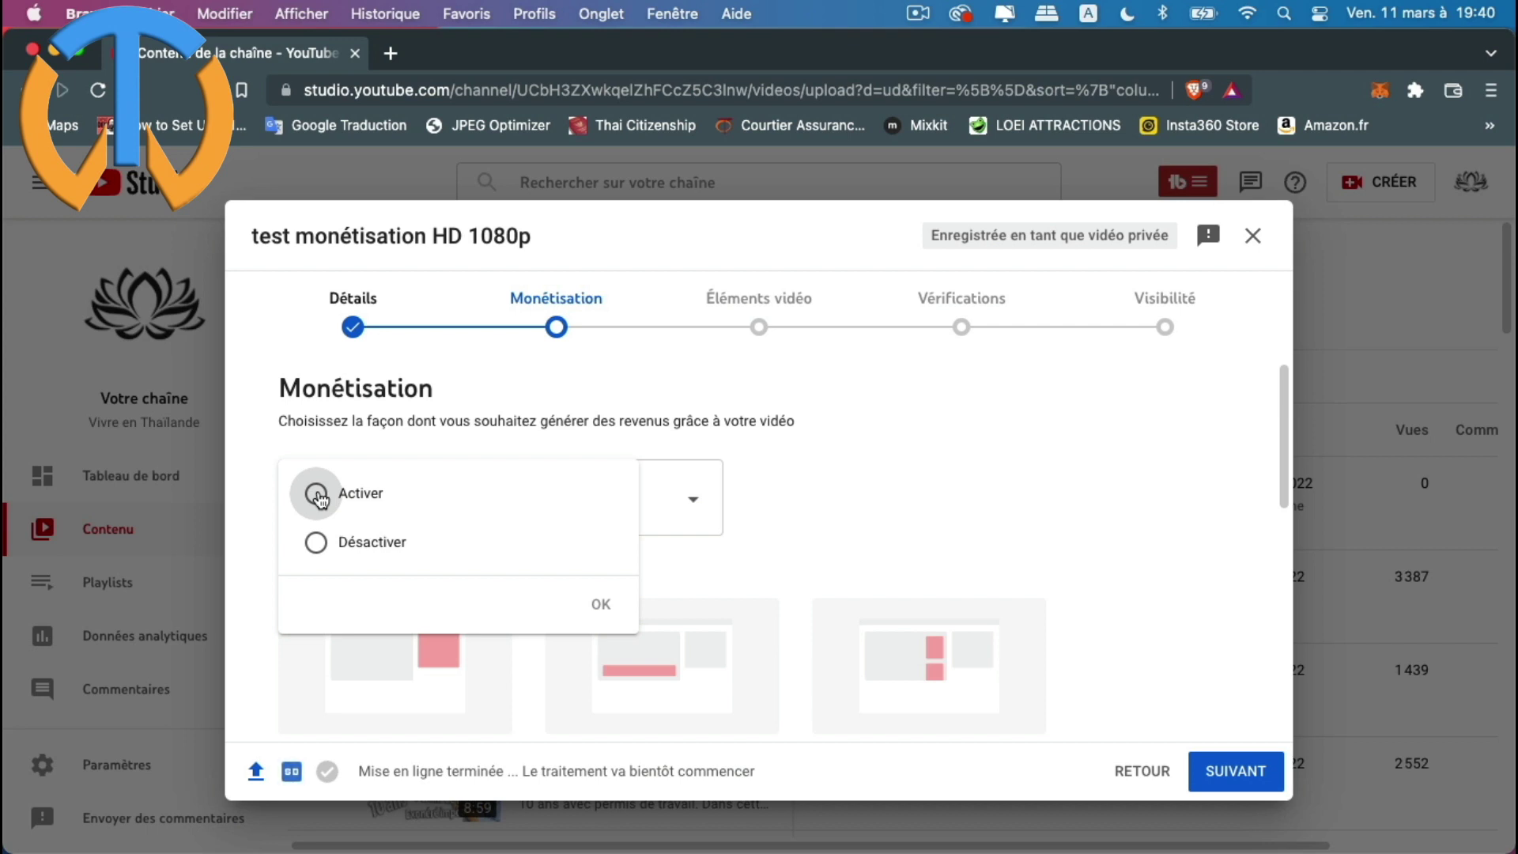
pyautogui.click(319, 498)
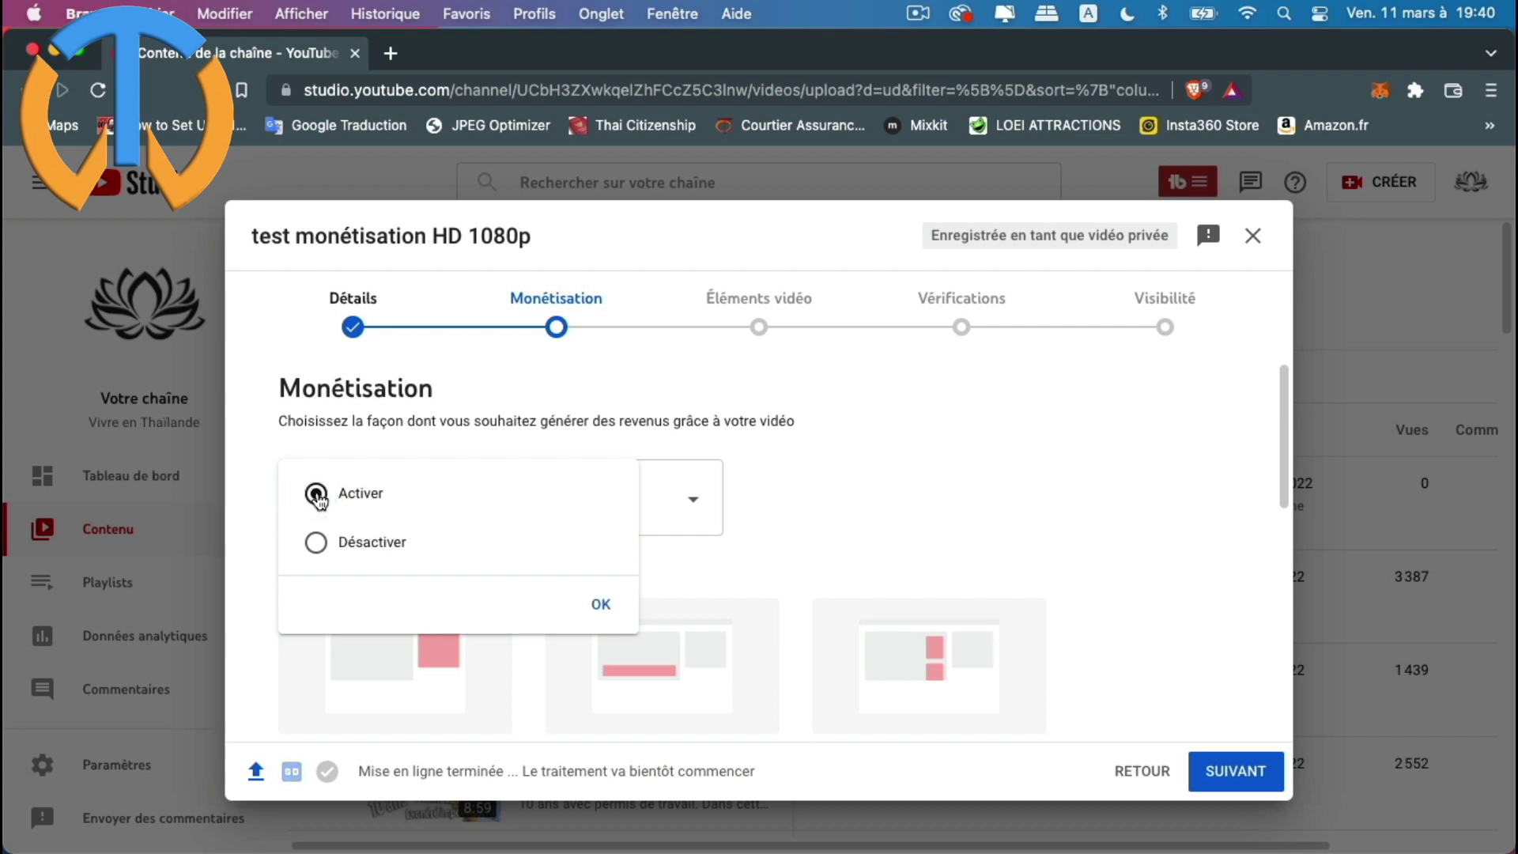
pyautogui.click(599, 606)
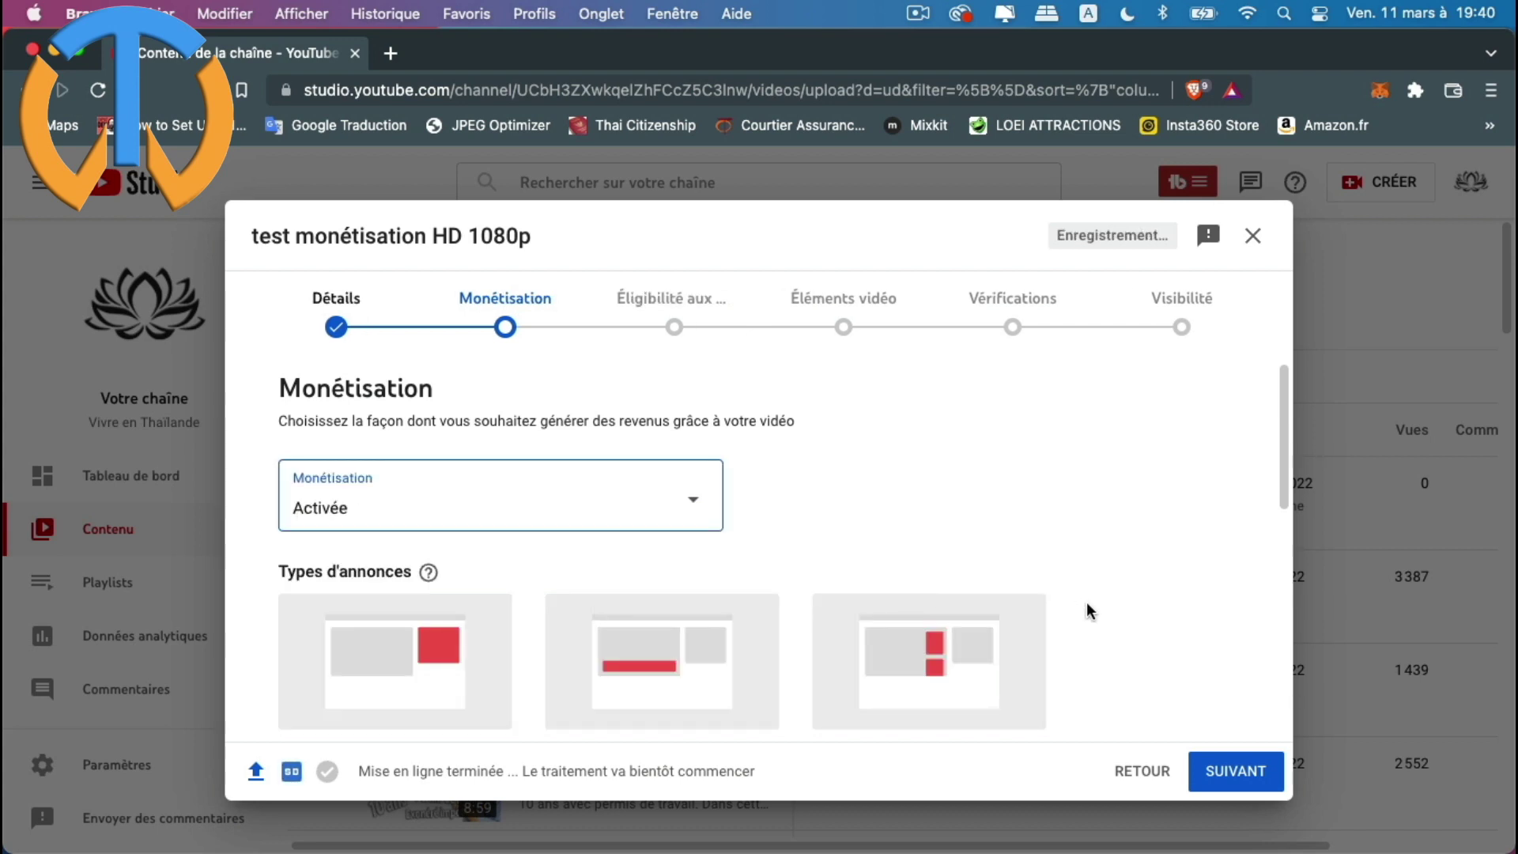
# Declare "Aucun contenu non adapté aux annonceurs" in the video's ad eligibility evaluation
pyautogui.click(1227, 779)
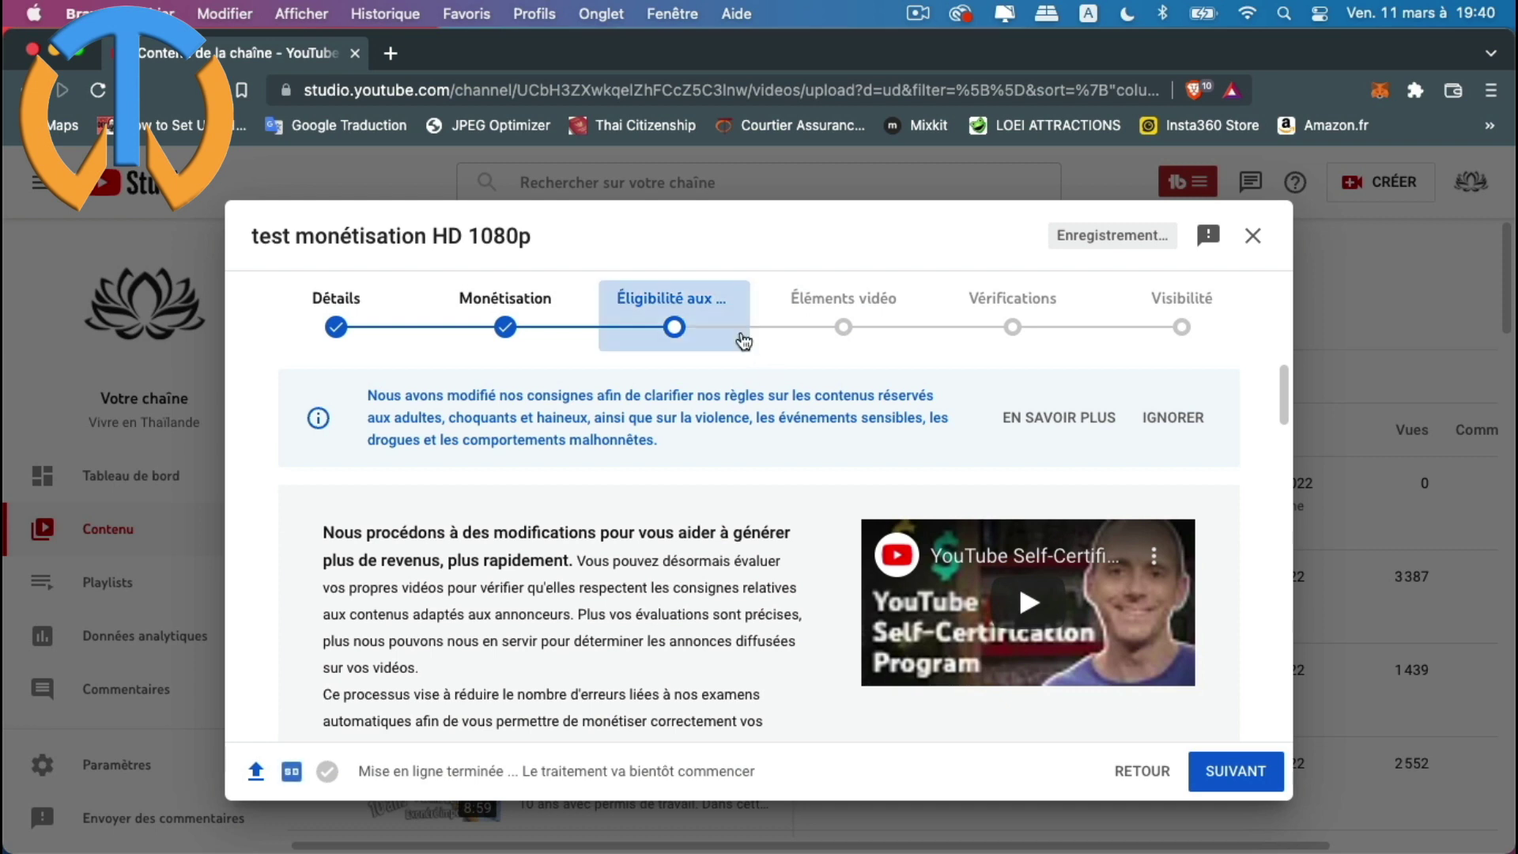
pyautogui.scroll(-3, 736, 535)
pyautogui.scroll(-8, 736, 534)
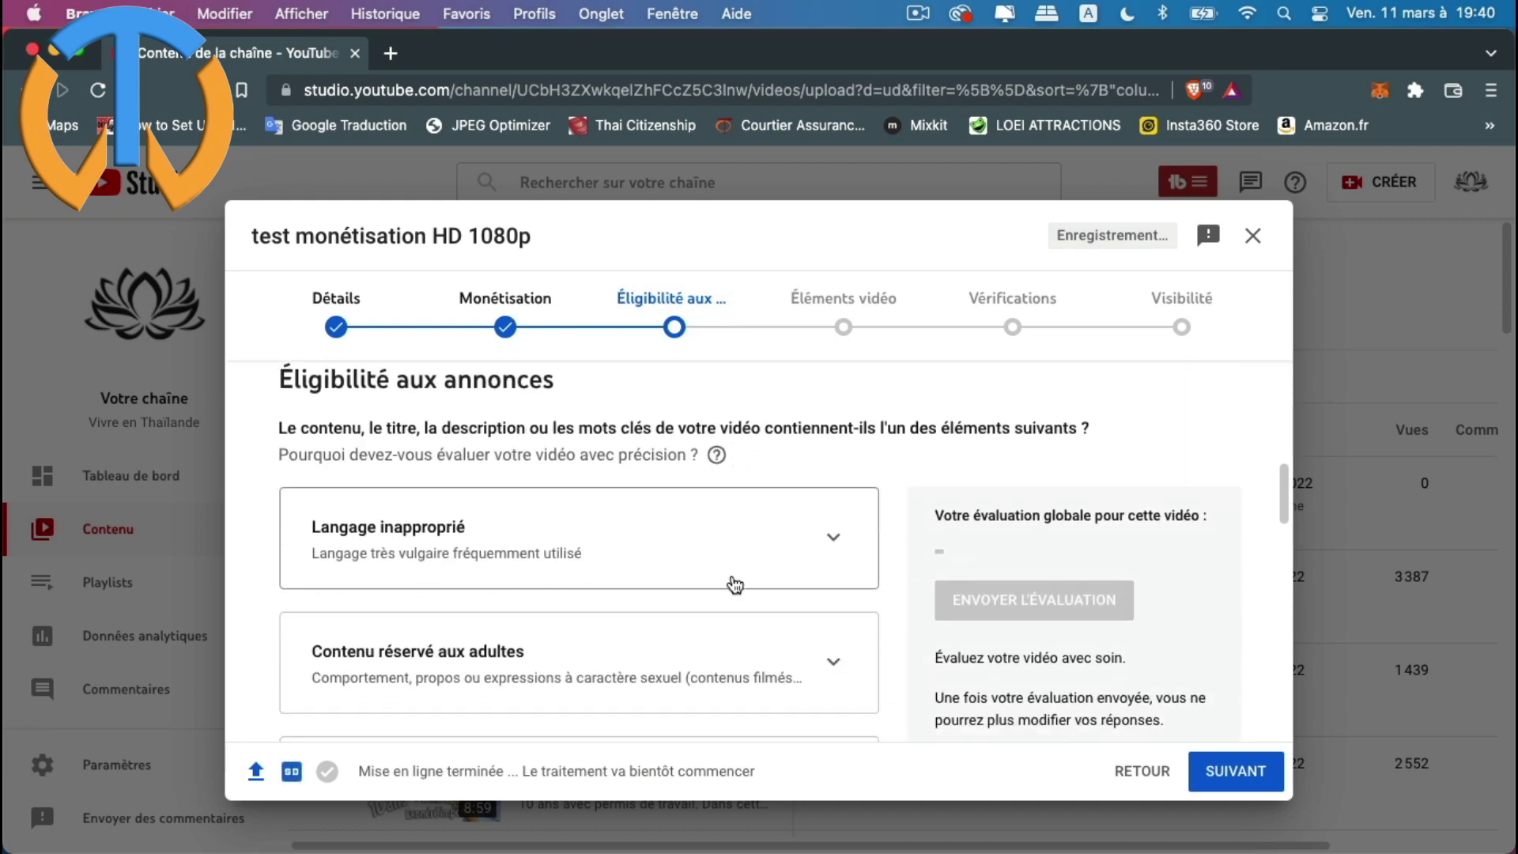
pyautogui.scroll(-8, 717, 569)
pyautogui.scroll(-4, 582, 572)
pyautogui.scroll(-8, 587, 581)
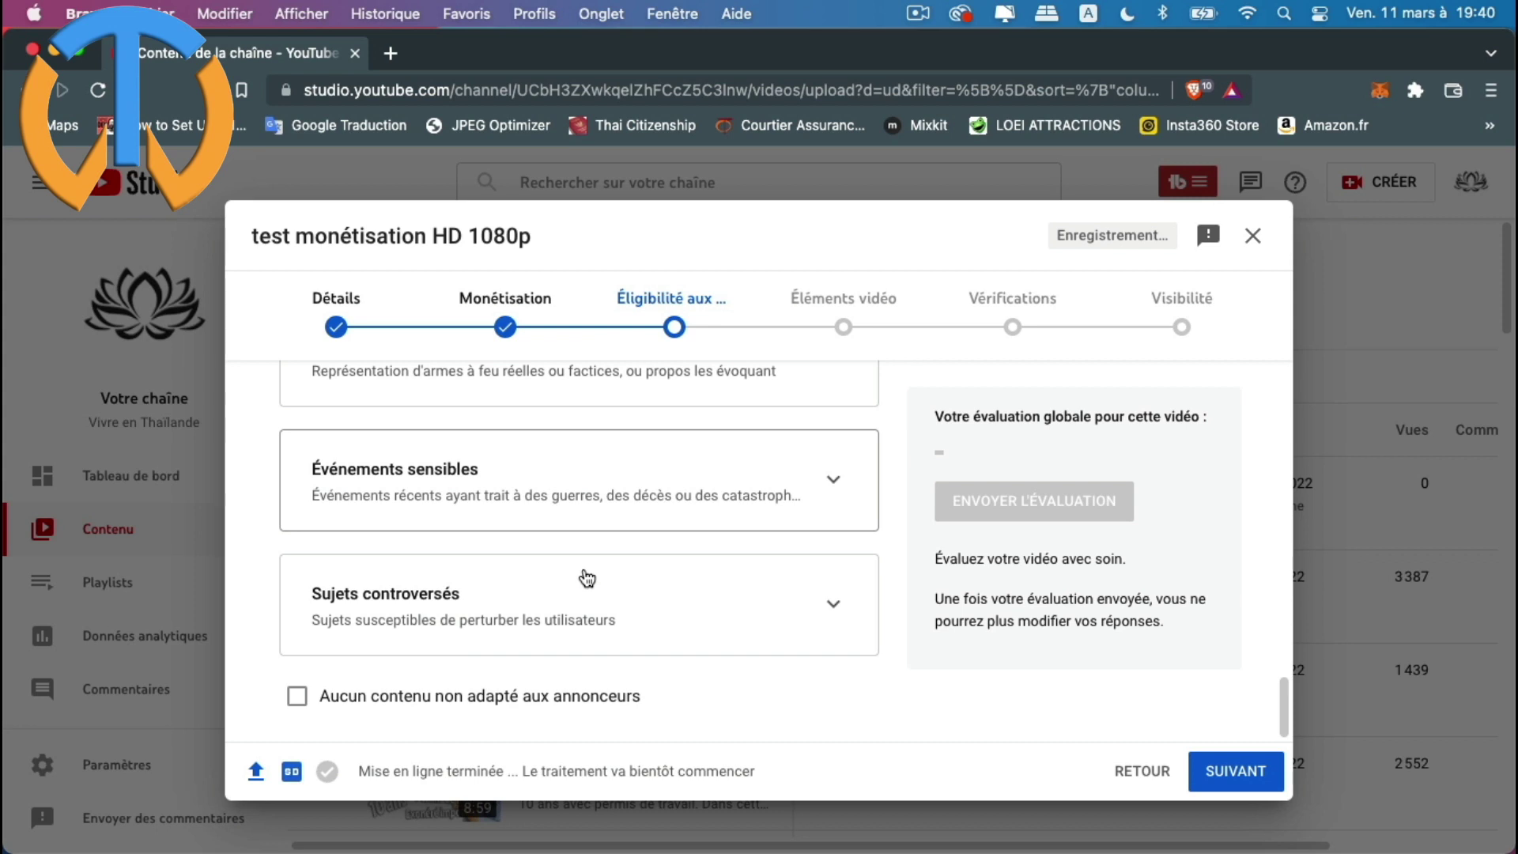
pyautogui.click(298, 704)
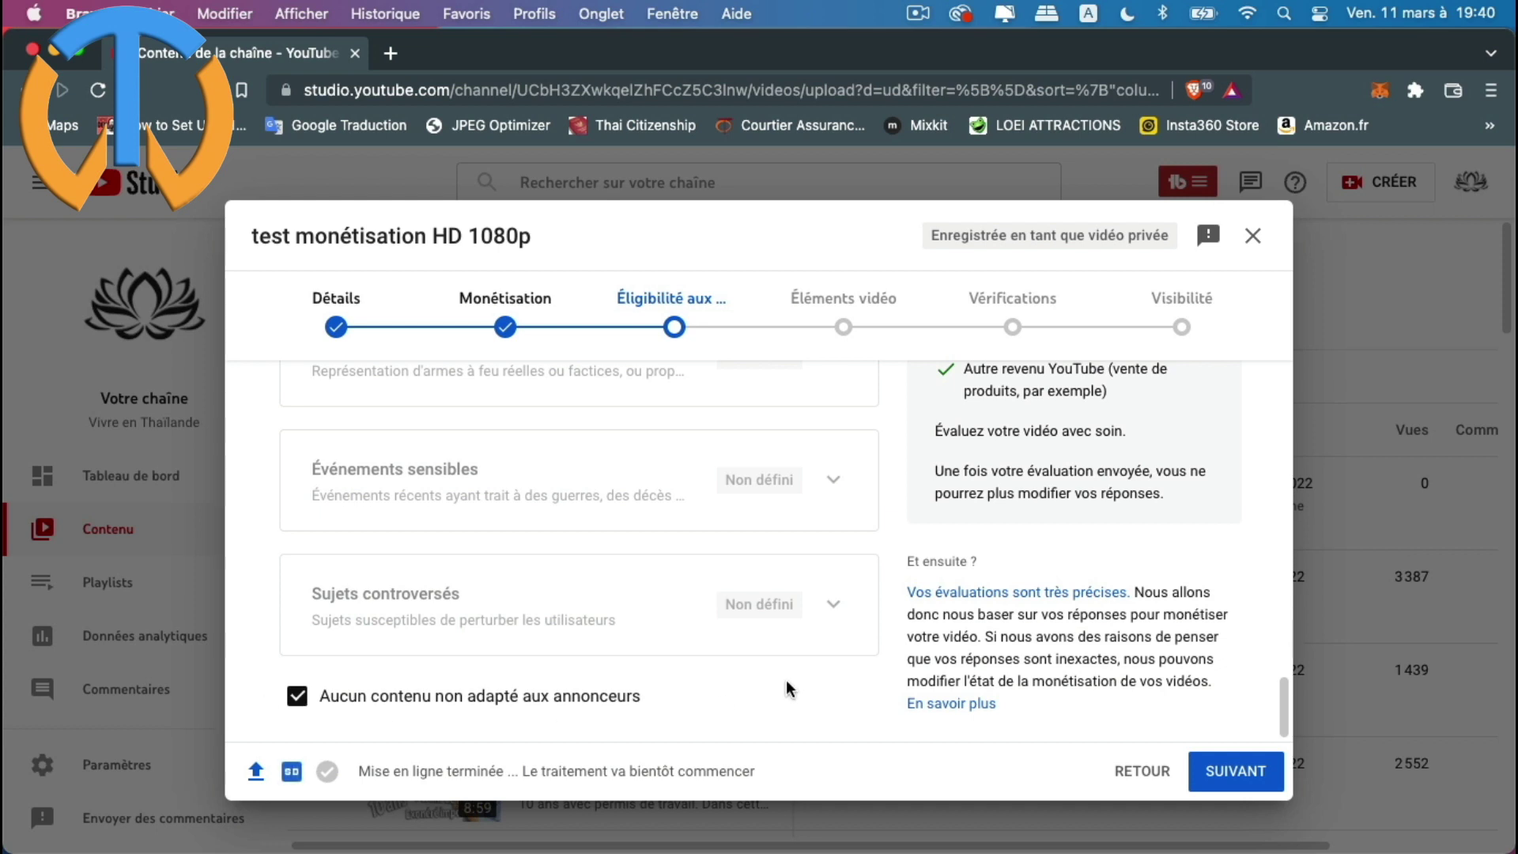
pyautogui.scroll(5, 786, 680)
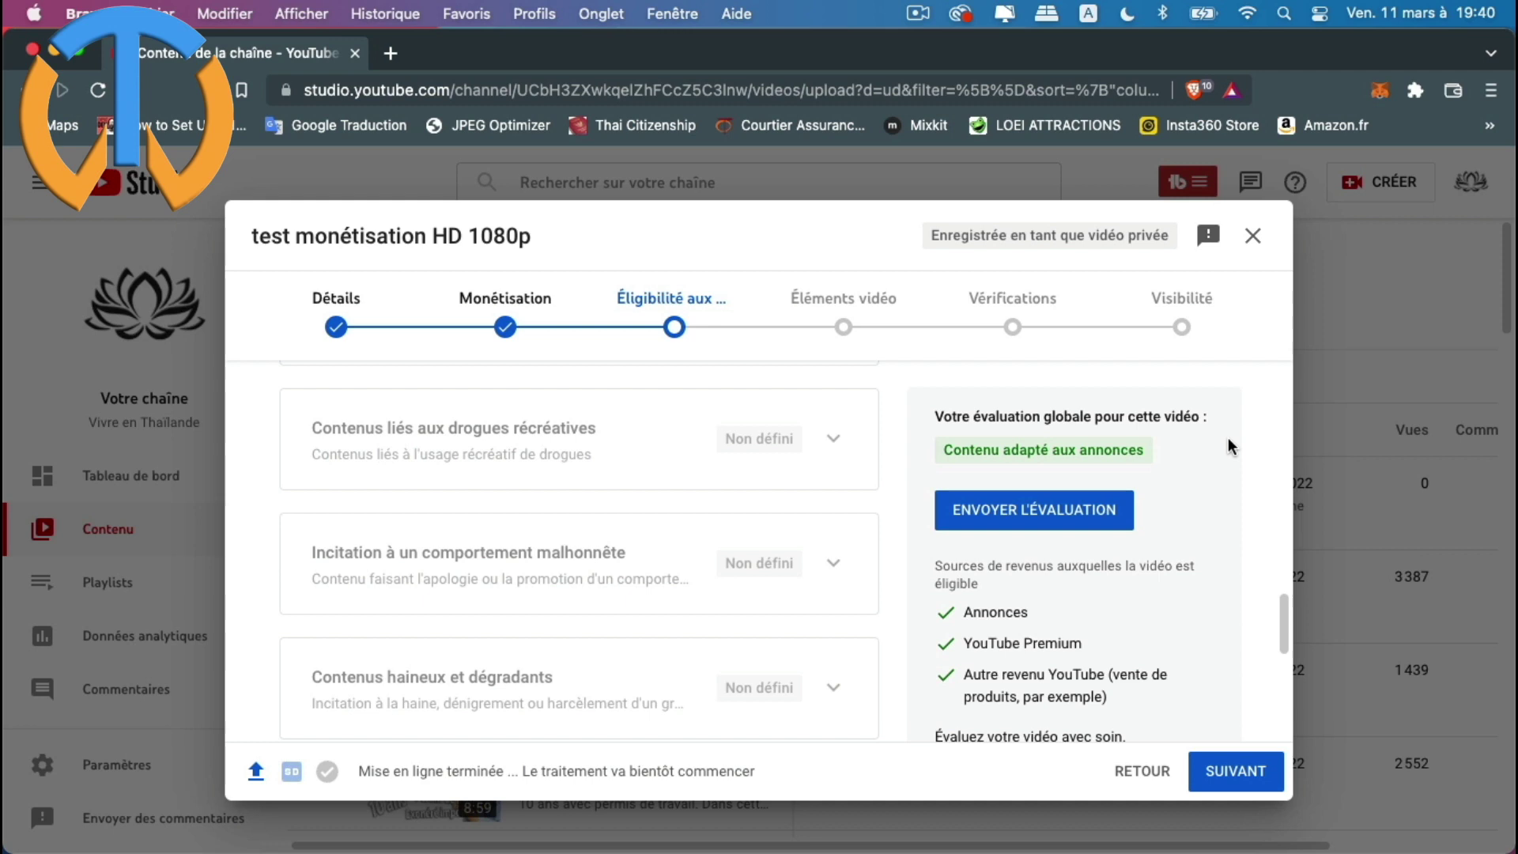
# Submit the ad eligibility evaluation and review the subtitle, end screen and card options in the Éléments vidéo stage
pyautogui.click(1035, 515)
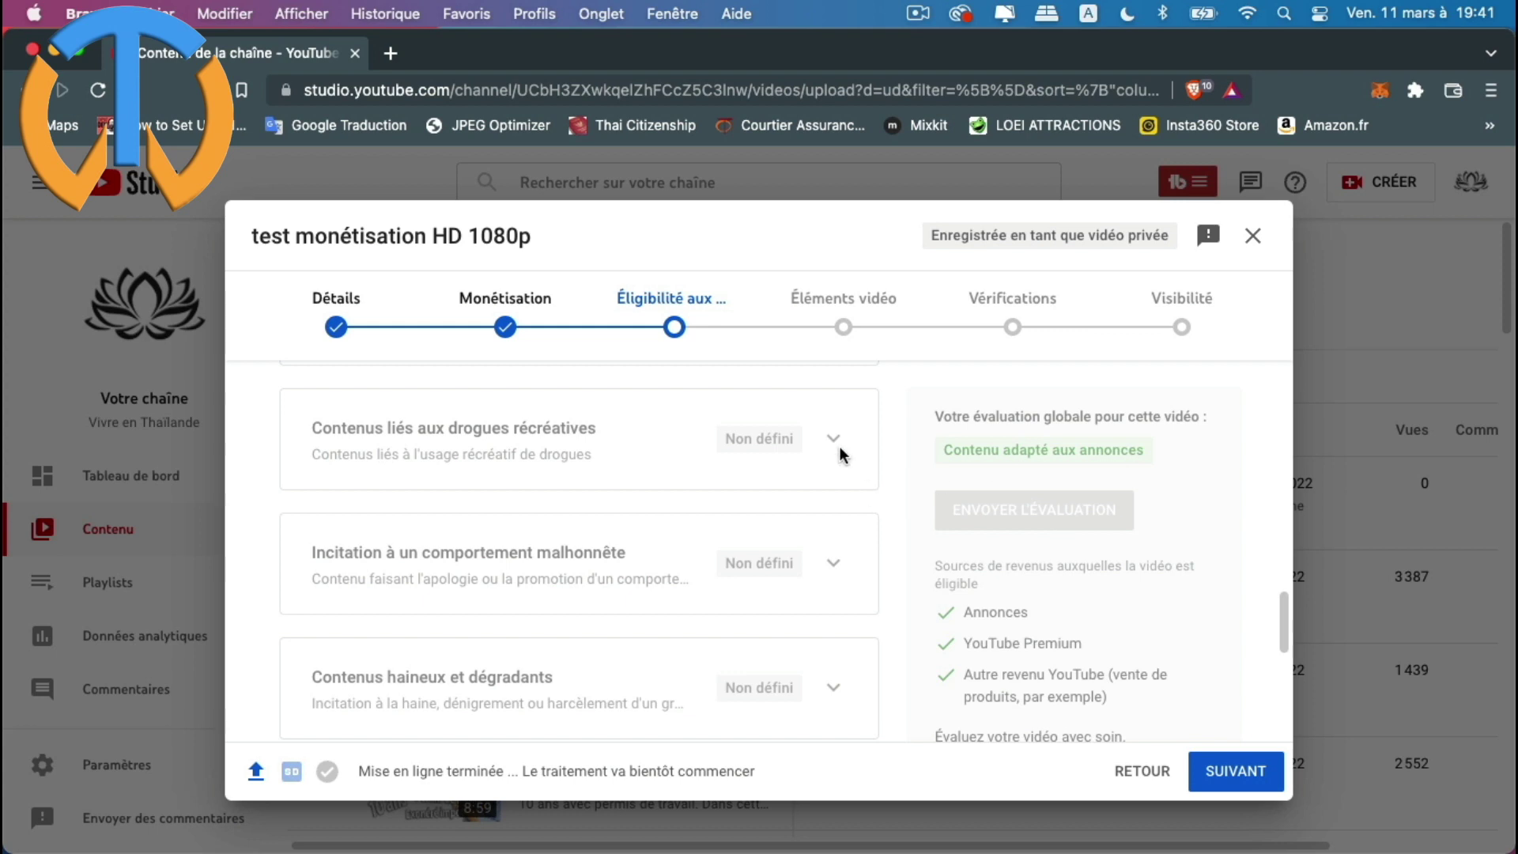
pyautogui.click(1241, 774)
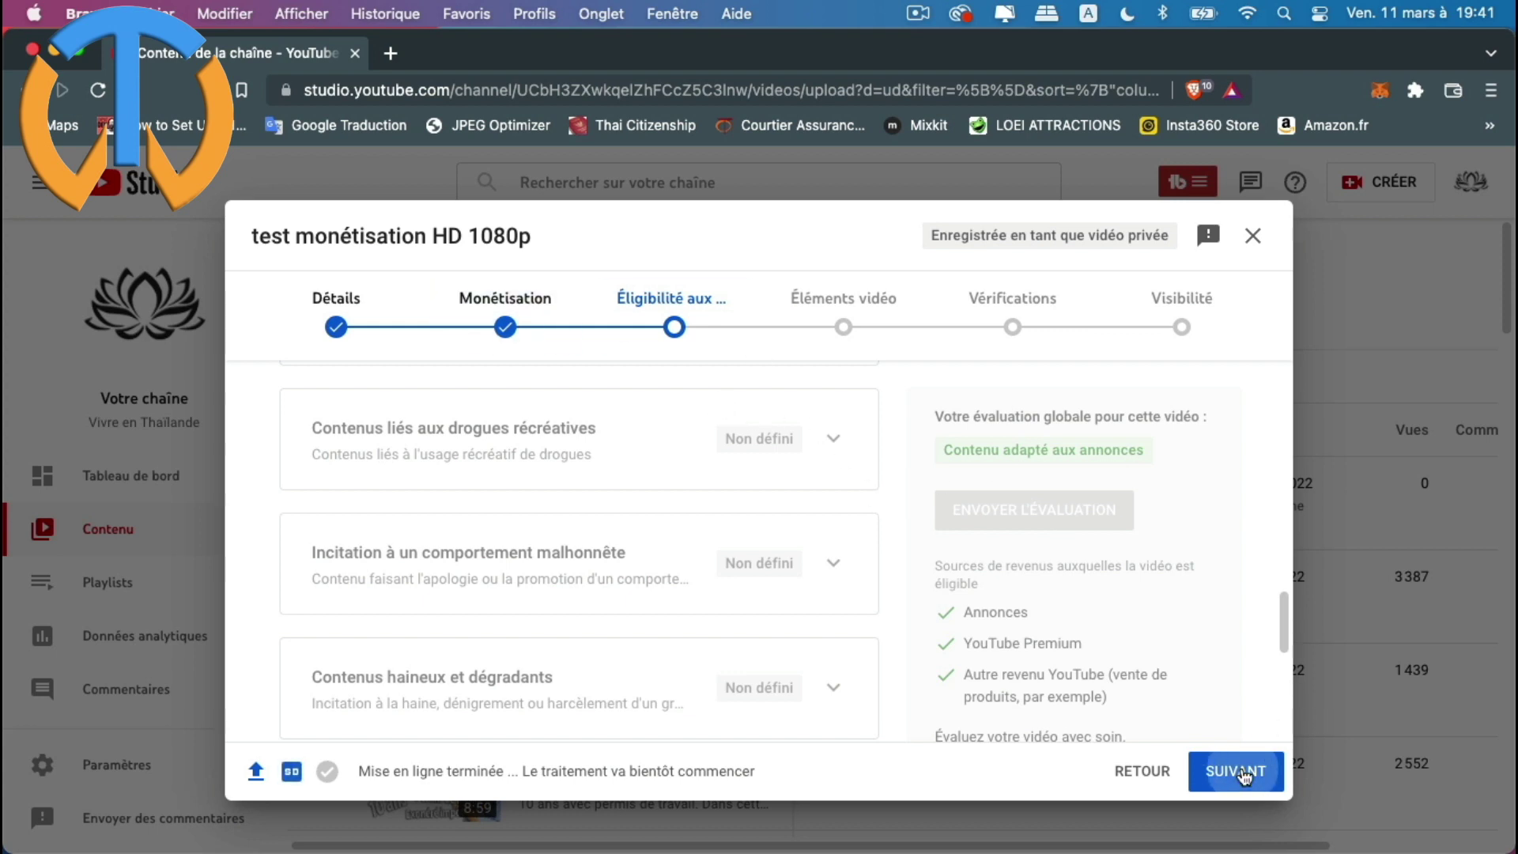
pyautogui.scroll(-3, 881, 570)
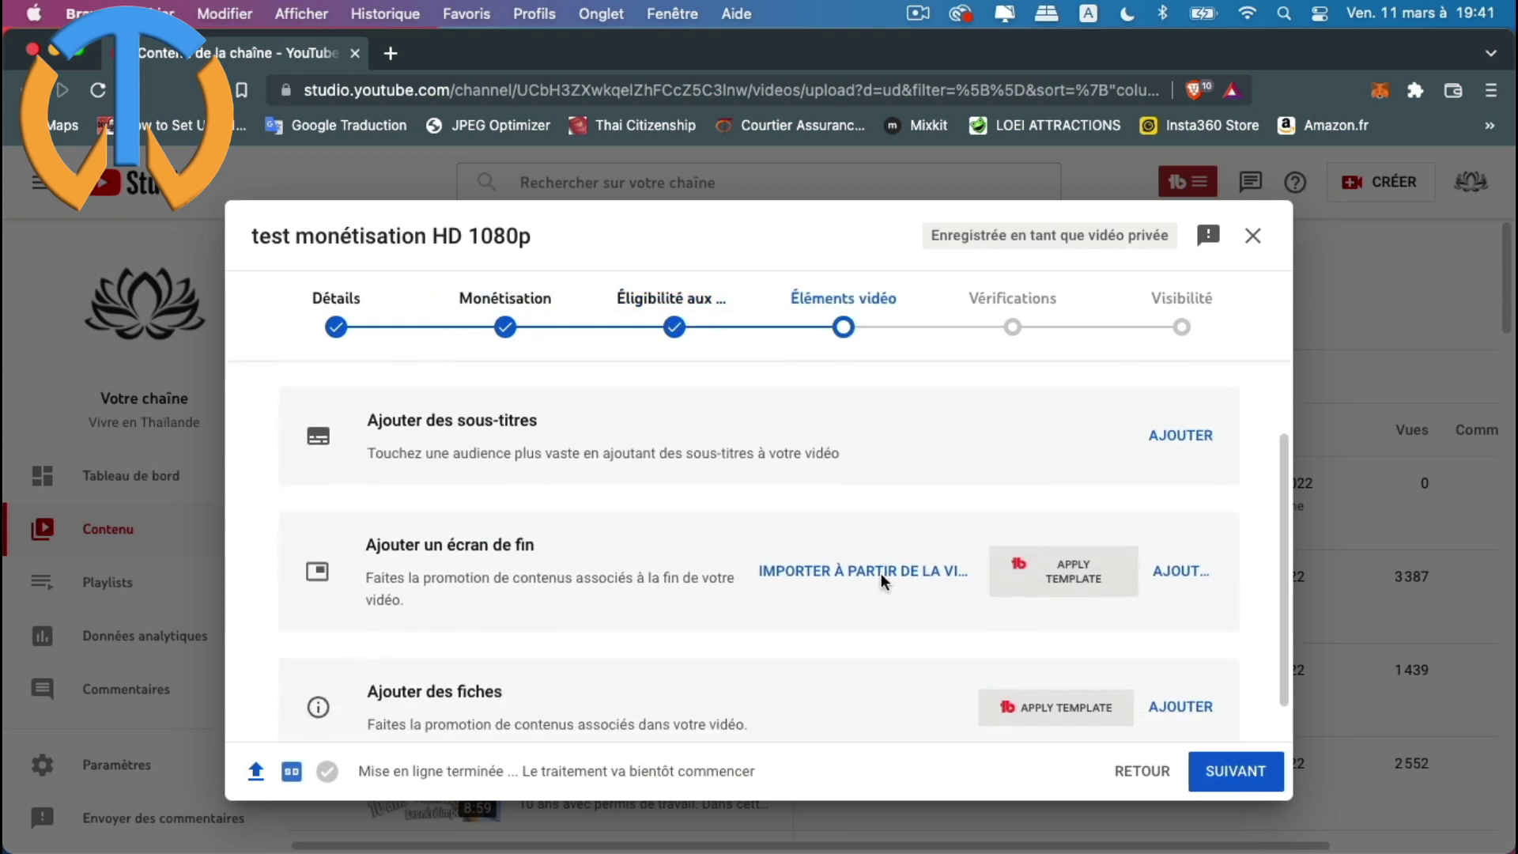
pyautogui.scroll(-2, 881, 571)
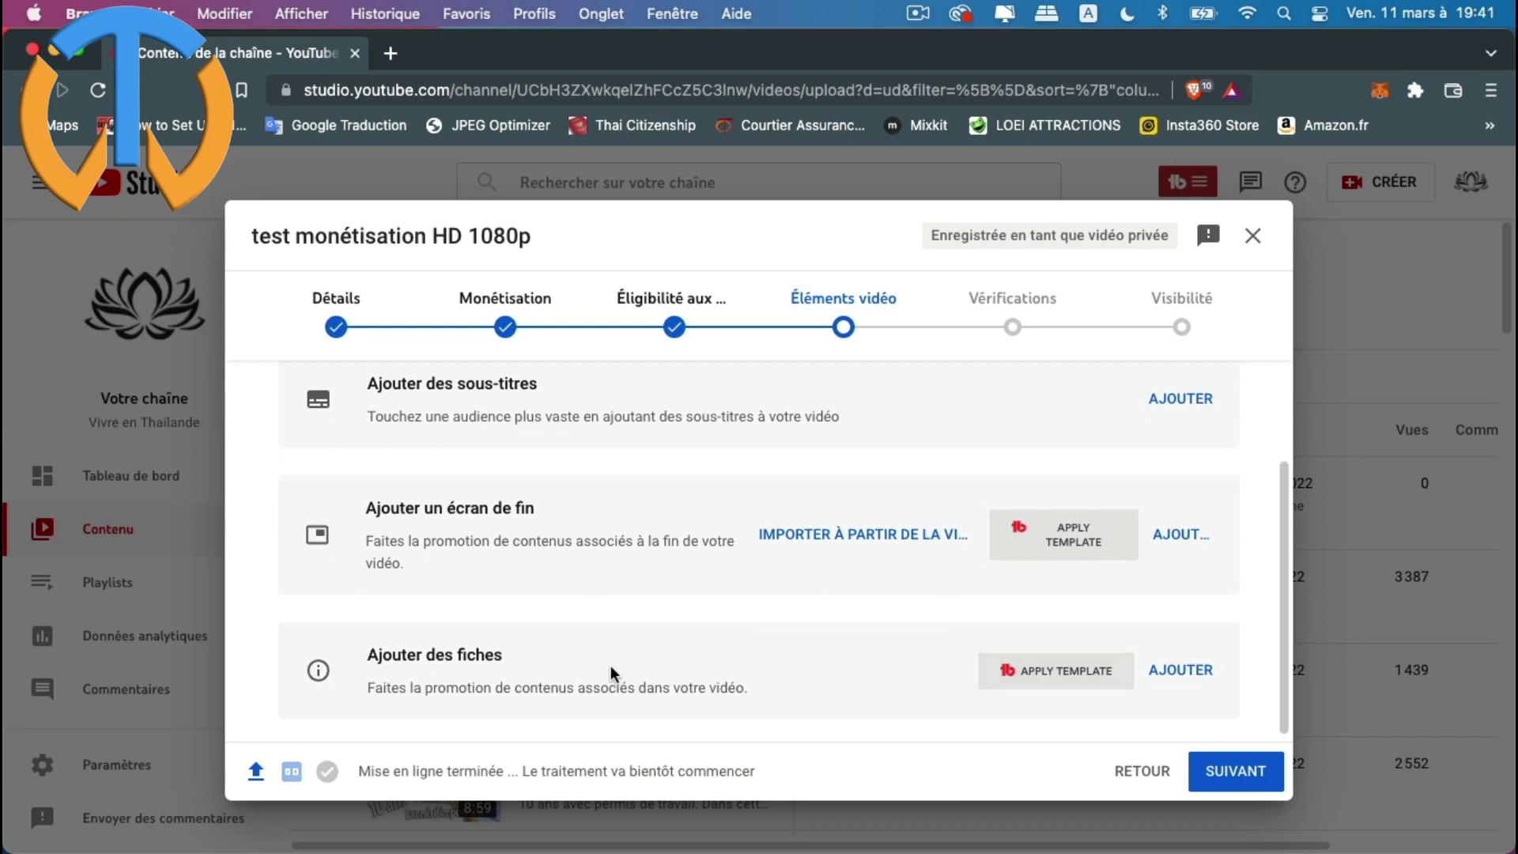
pyautogui.scroll(-1, 899, 690)
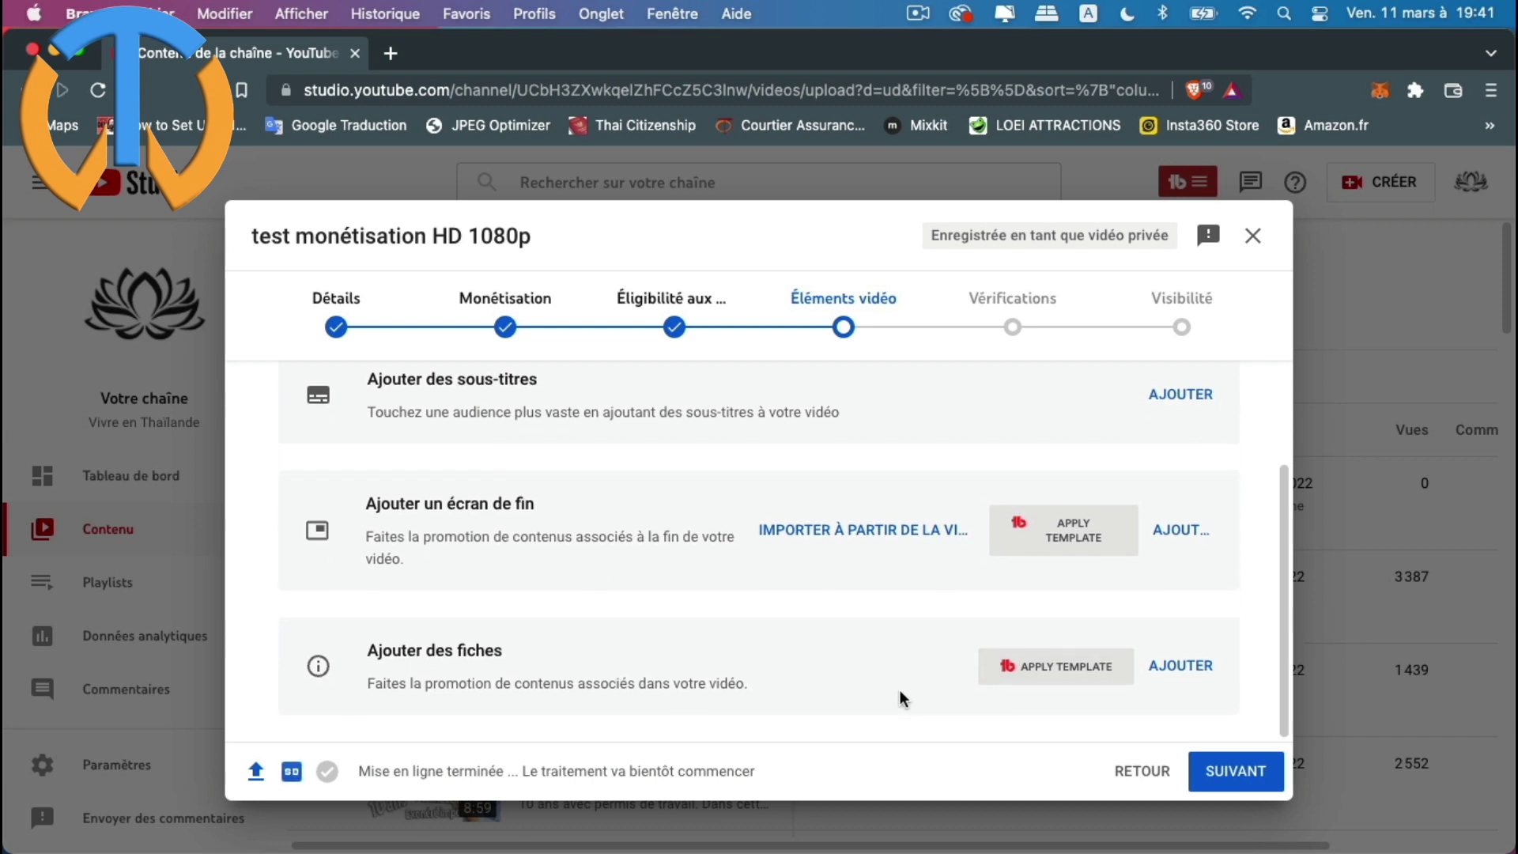
pyautogui.scroll(3, 899, 689)
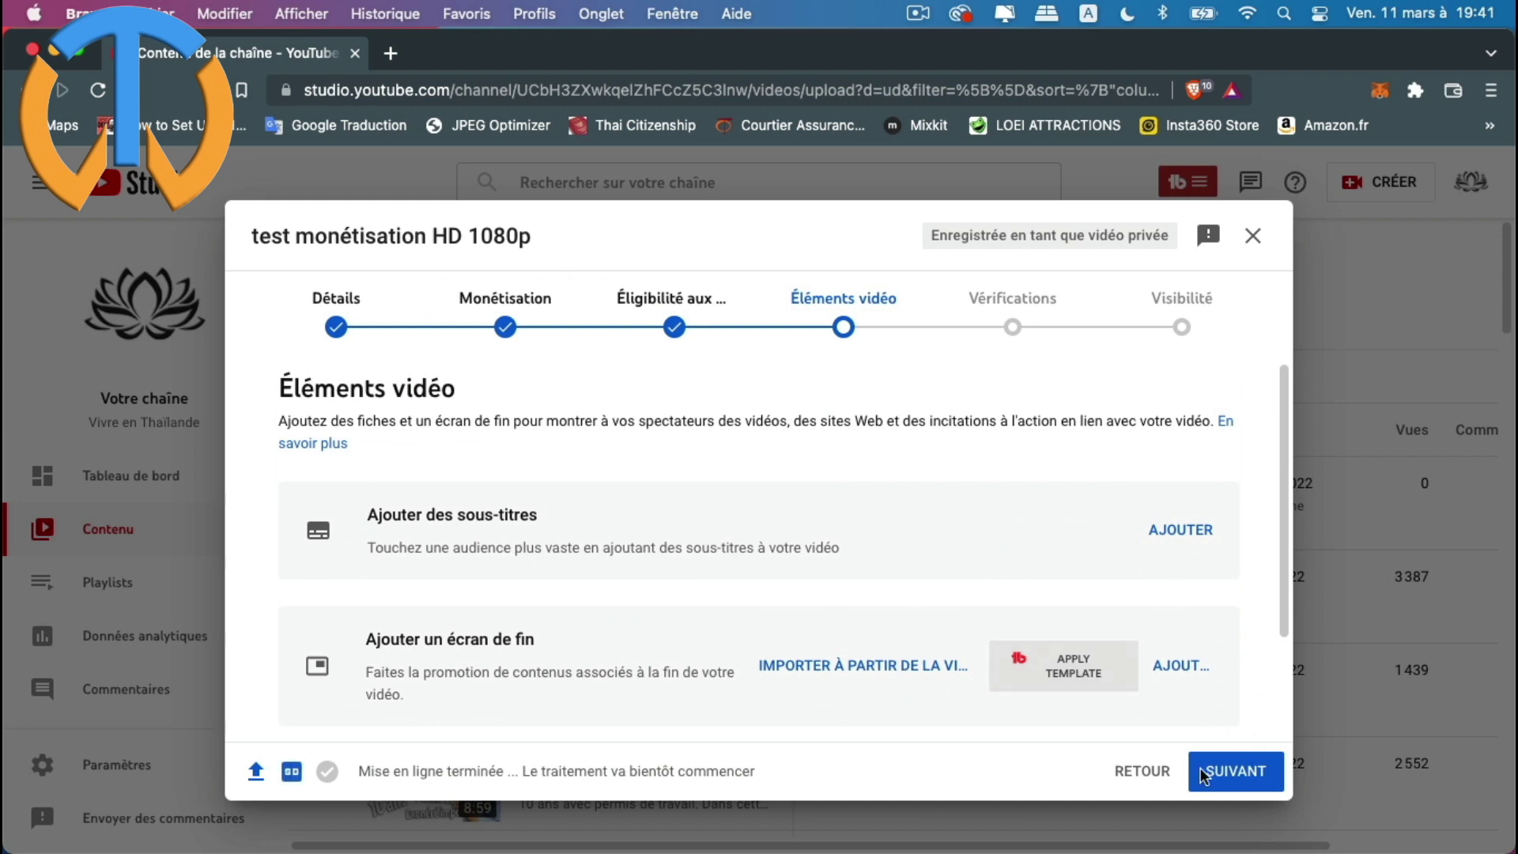
# Continue through Vérifications to Visibilité and save the video as Non répertoriée
pyautogui.click(1235, 775)
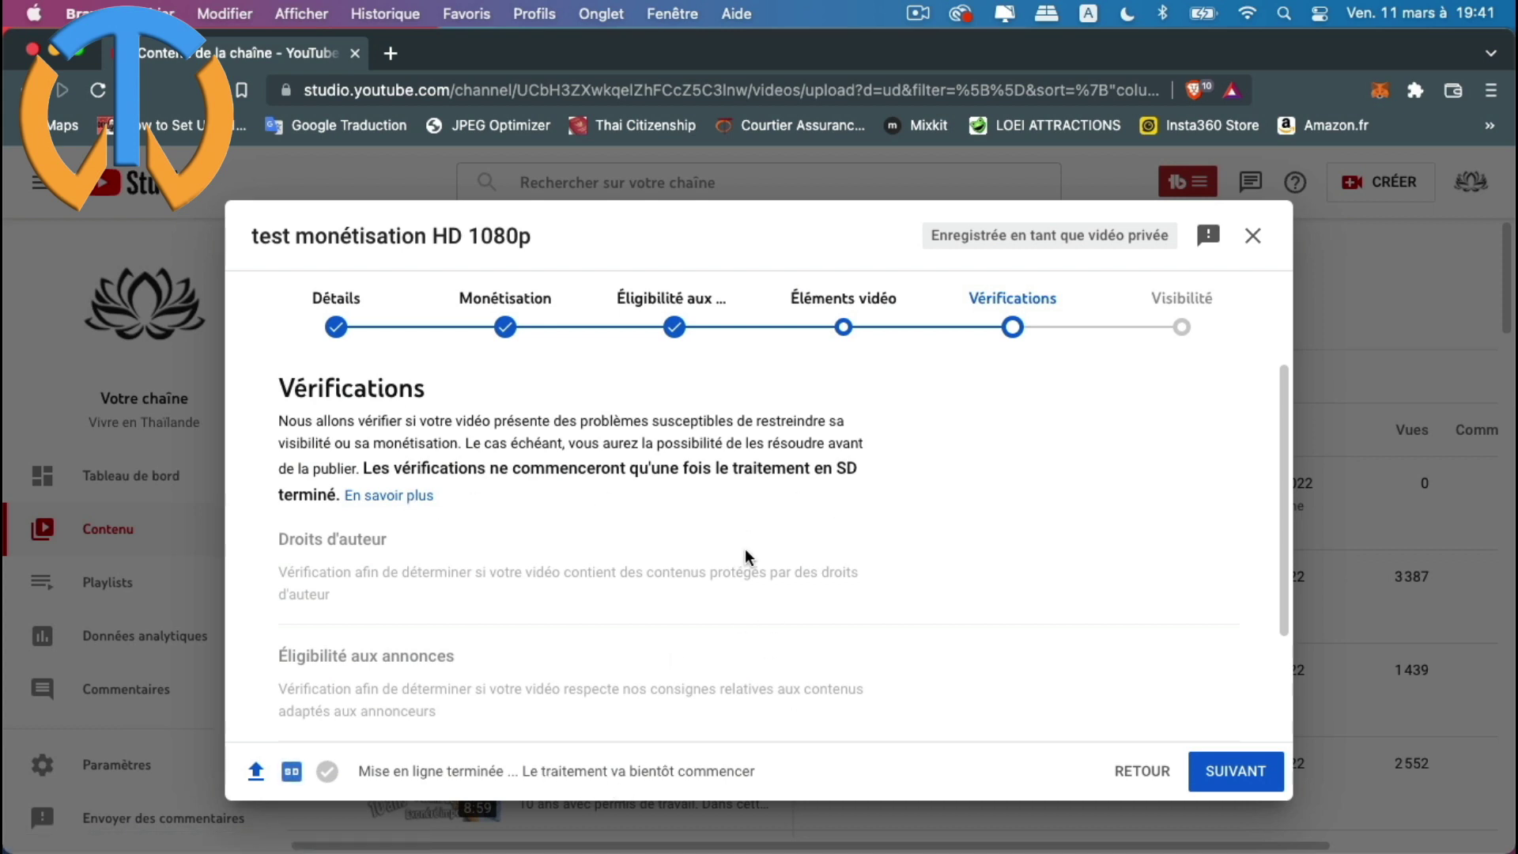
pyautogui.scroll(-3, 743, 550)
pyautogui.scroll(3, 744, 554)
pyautogui.click(1237, 772)
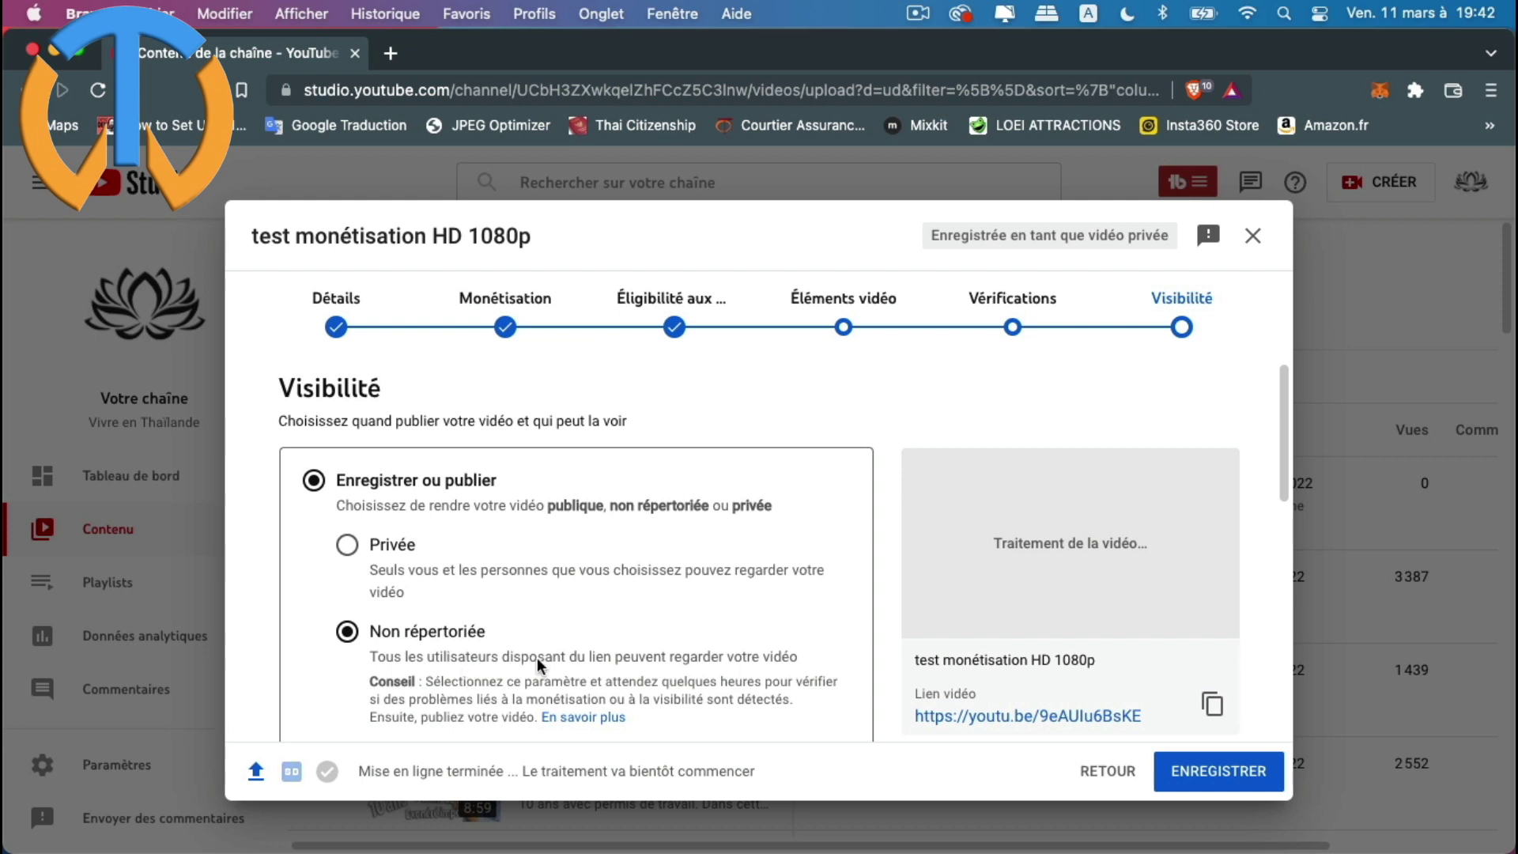
pyautogui.scroll(-5, 538, 657)
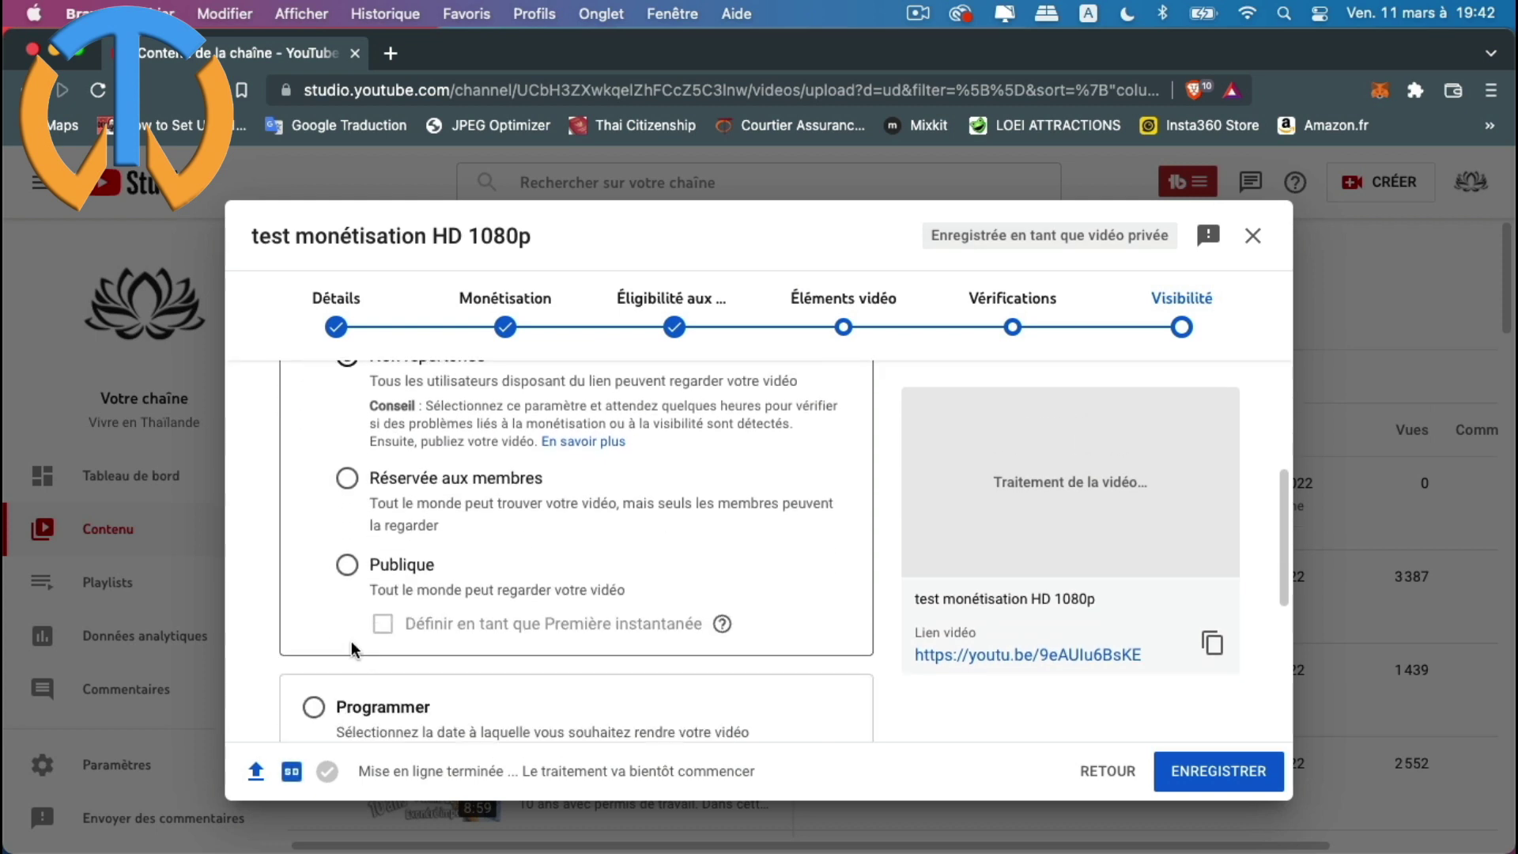
pyautogui.scroll(2, 470, 574)
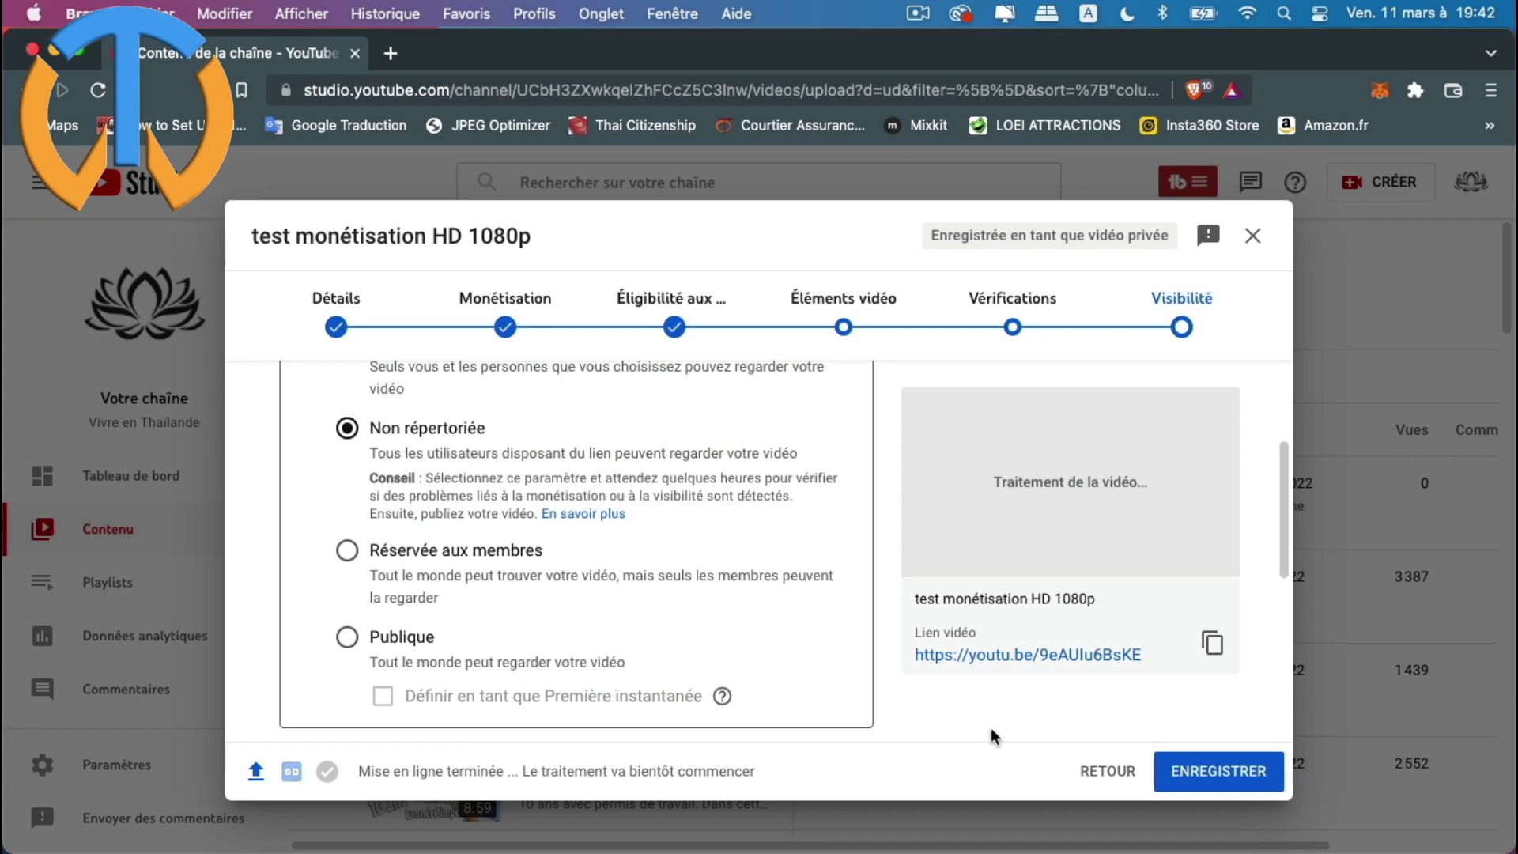
pyautogui.click(1202, 781)
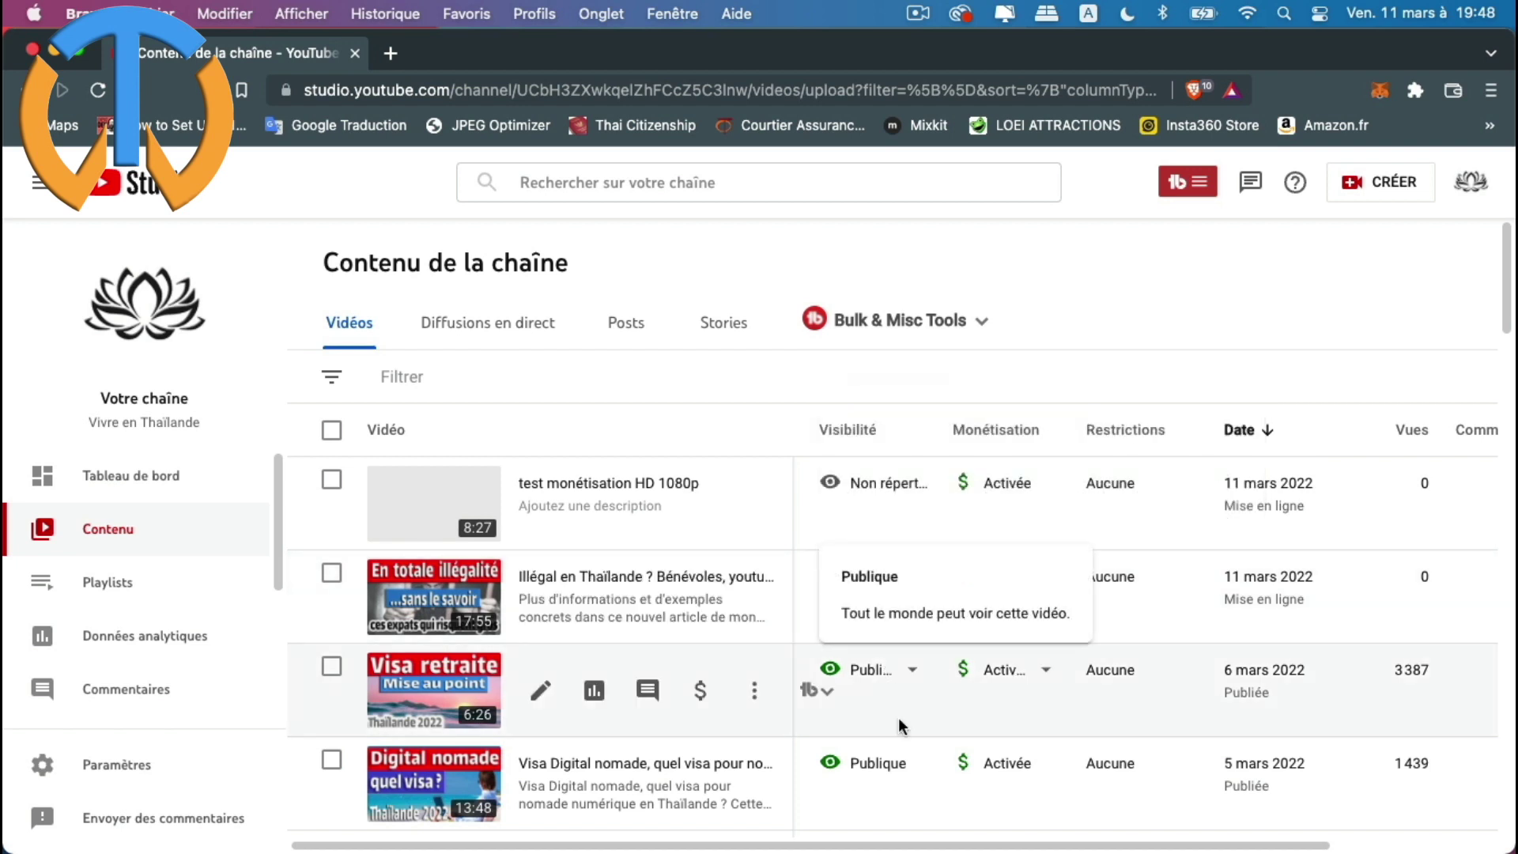
# Examine the channel's video list, including visibility, monetization, restrictions, views, comments and like ratios
pyautogui.scroll(-2, 898, 718)
pyautogui.scroll(-2, 877, 748)
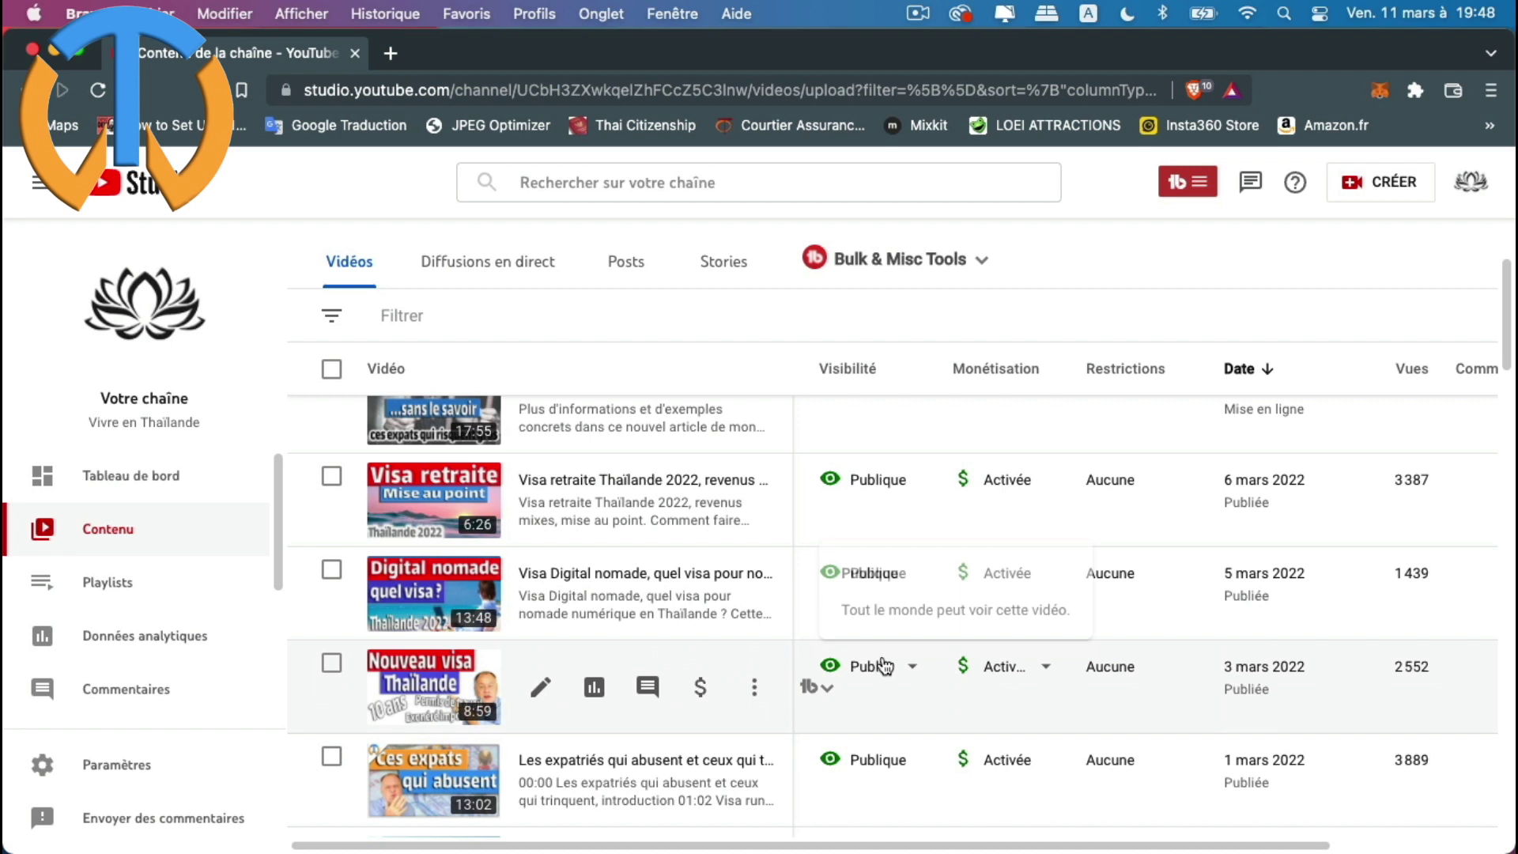
pyautogui.scroll(5, 854, 632)
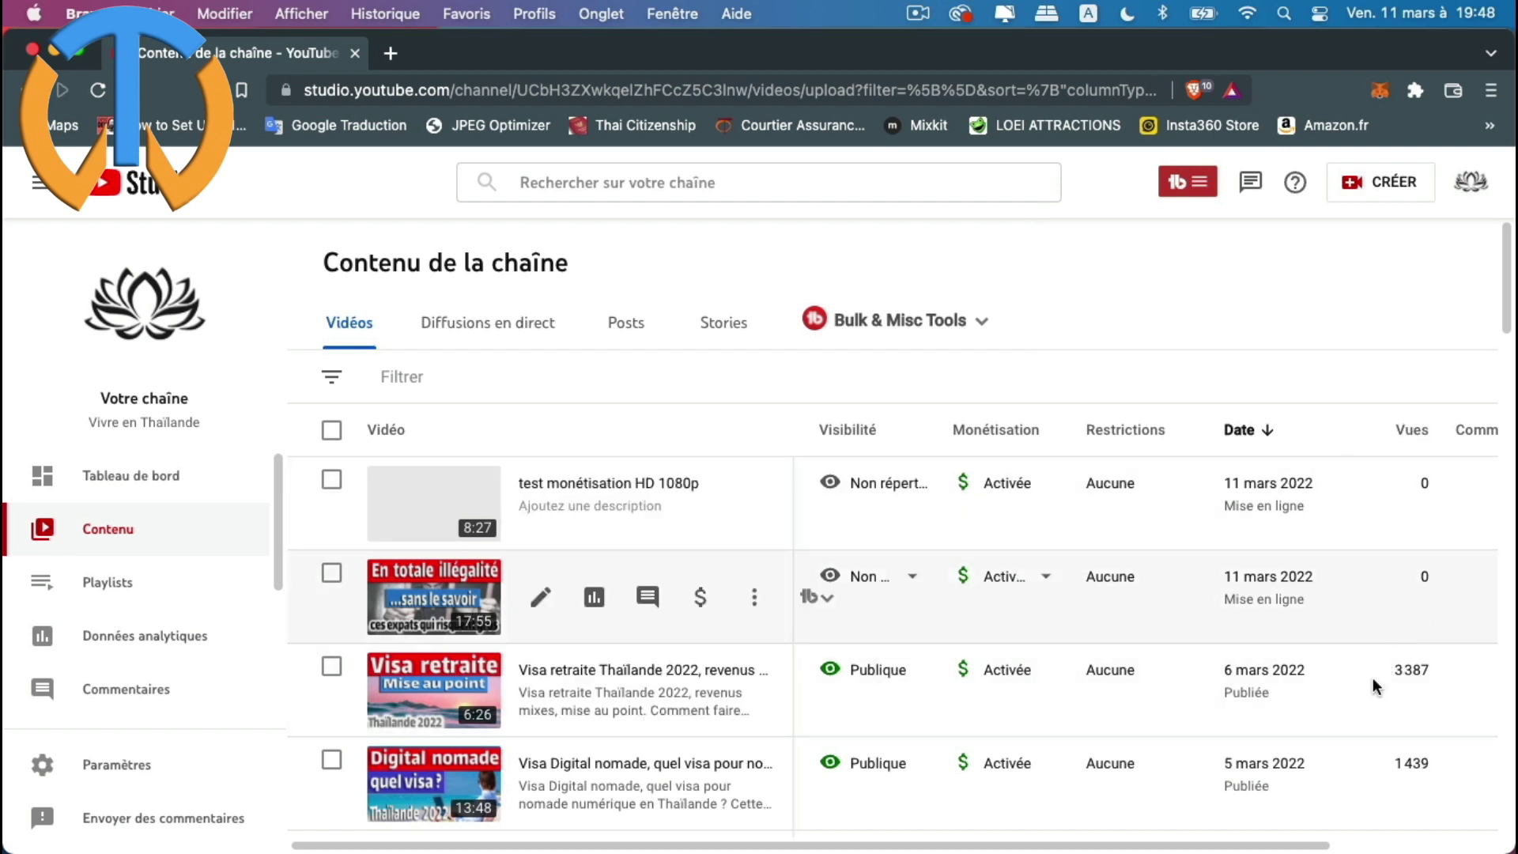
pyautogui.moveTo(1263, 846); pyautogui.dragTo(1451, 840)
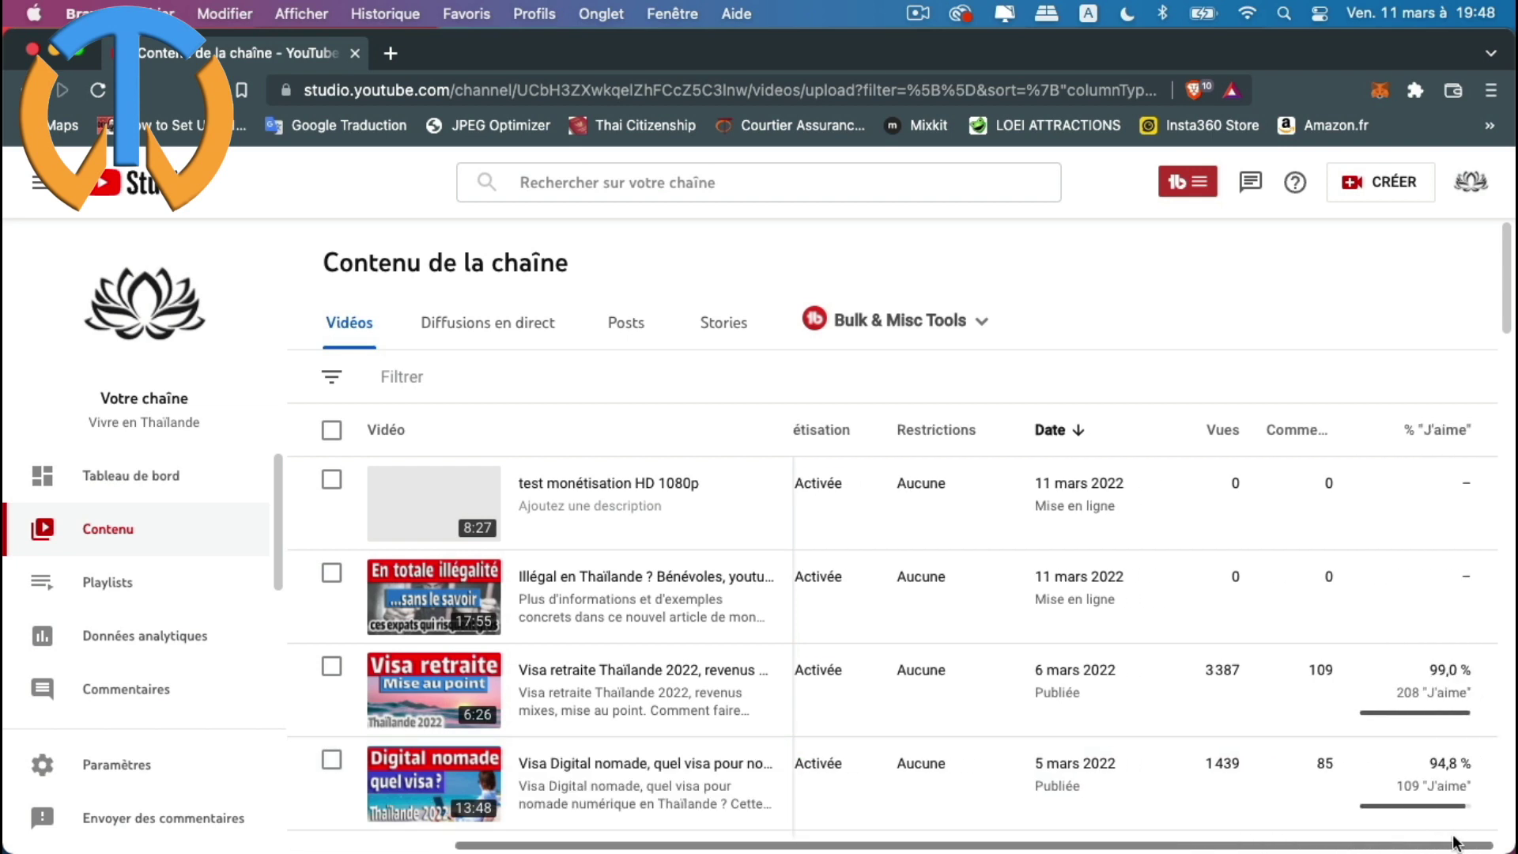
pyautogui.scroll(-5, 1210, 494)
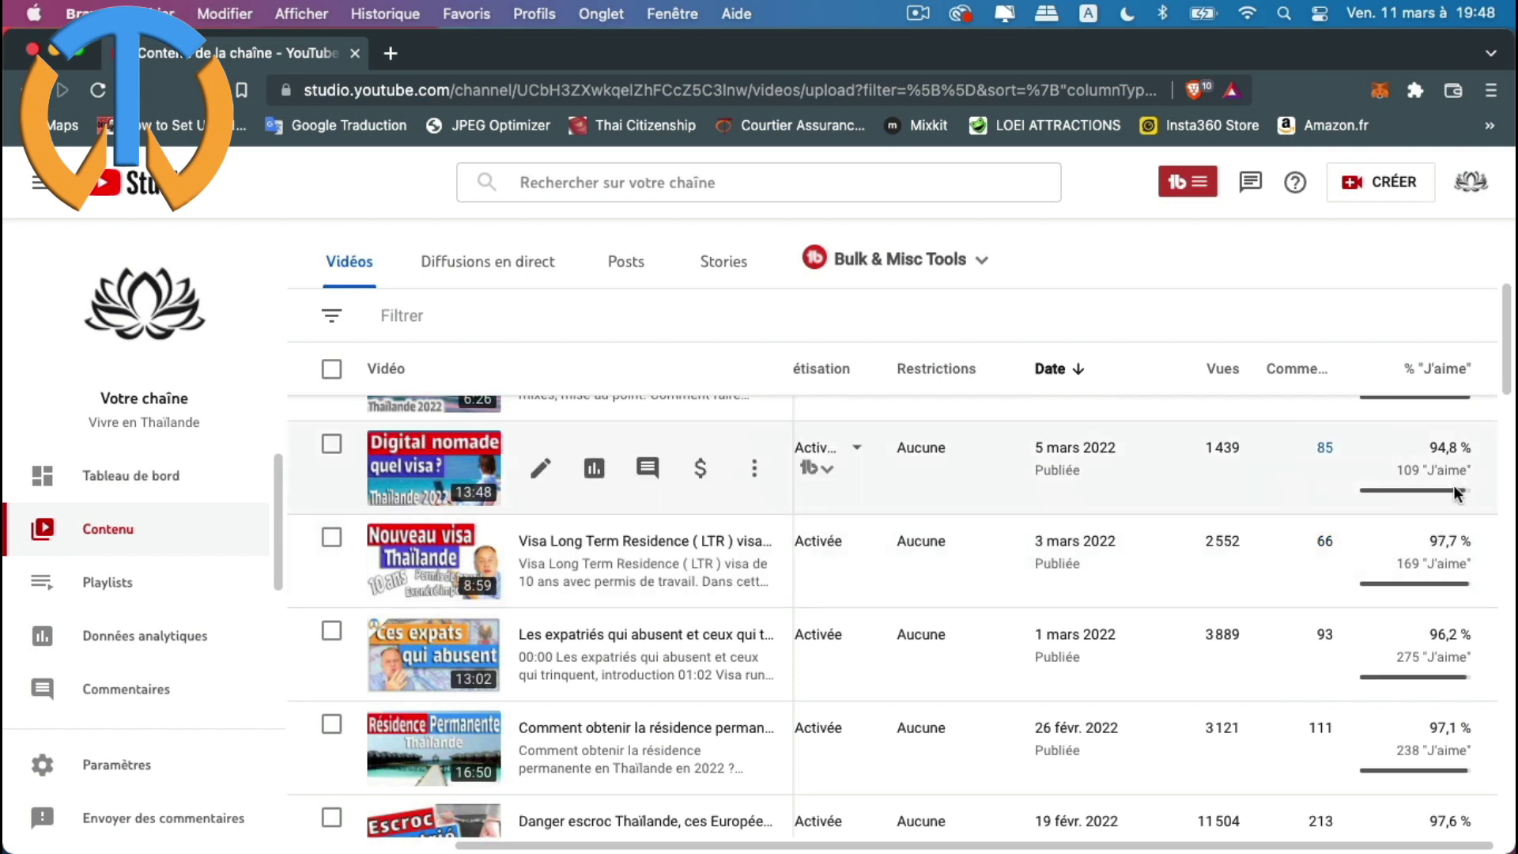
pyautogui.moveTo(1430, 463)
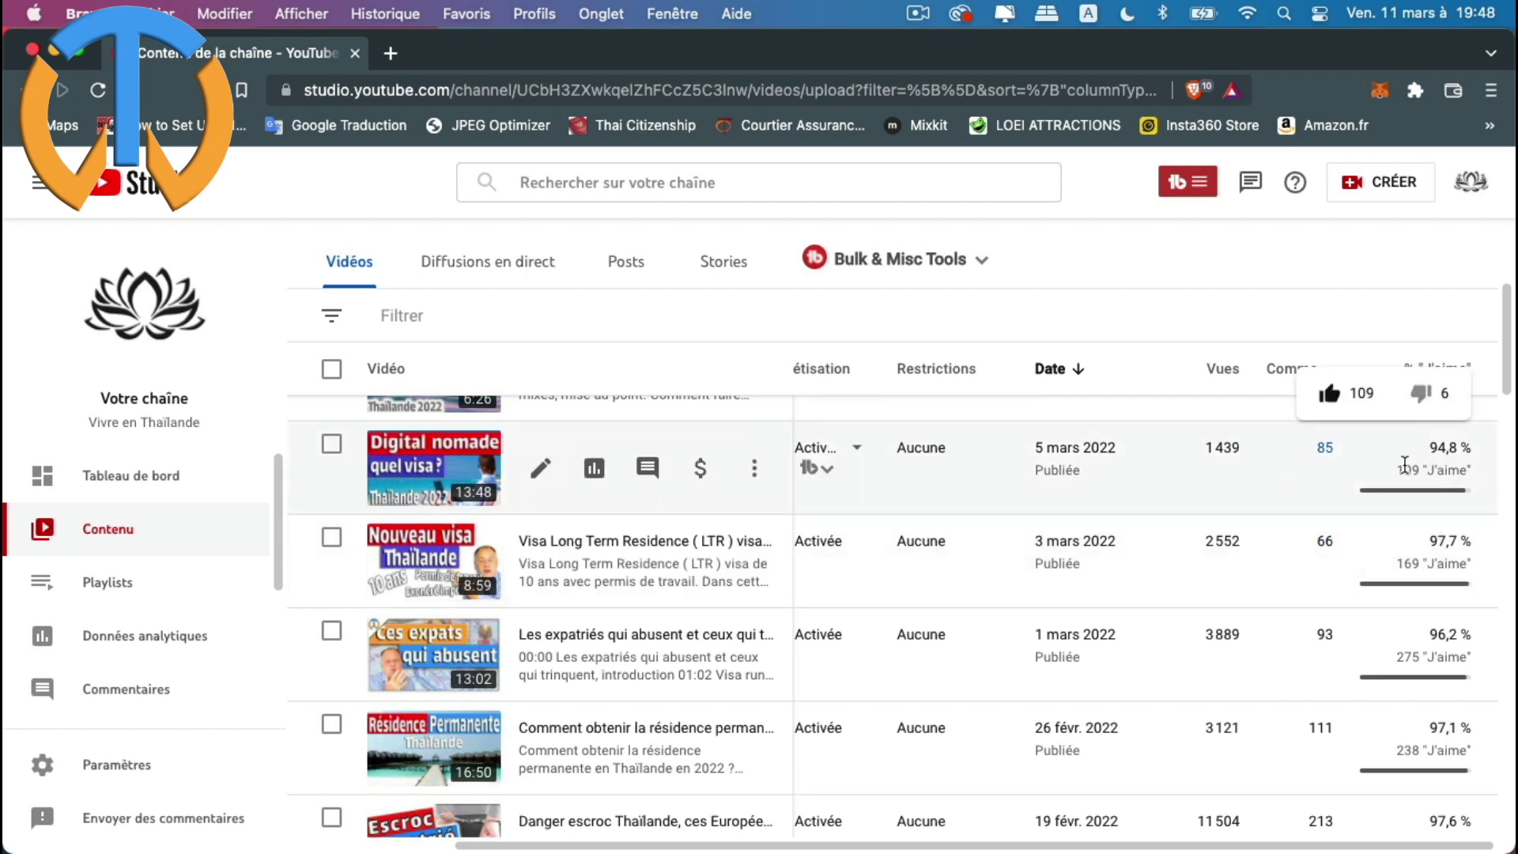
pyautogui.scroll(-1, 1421, 567)
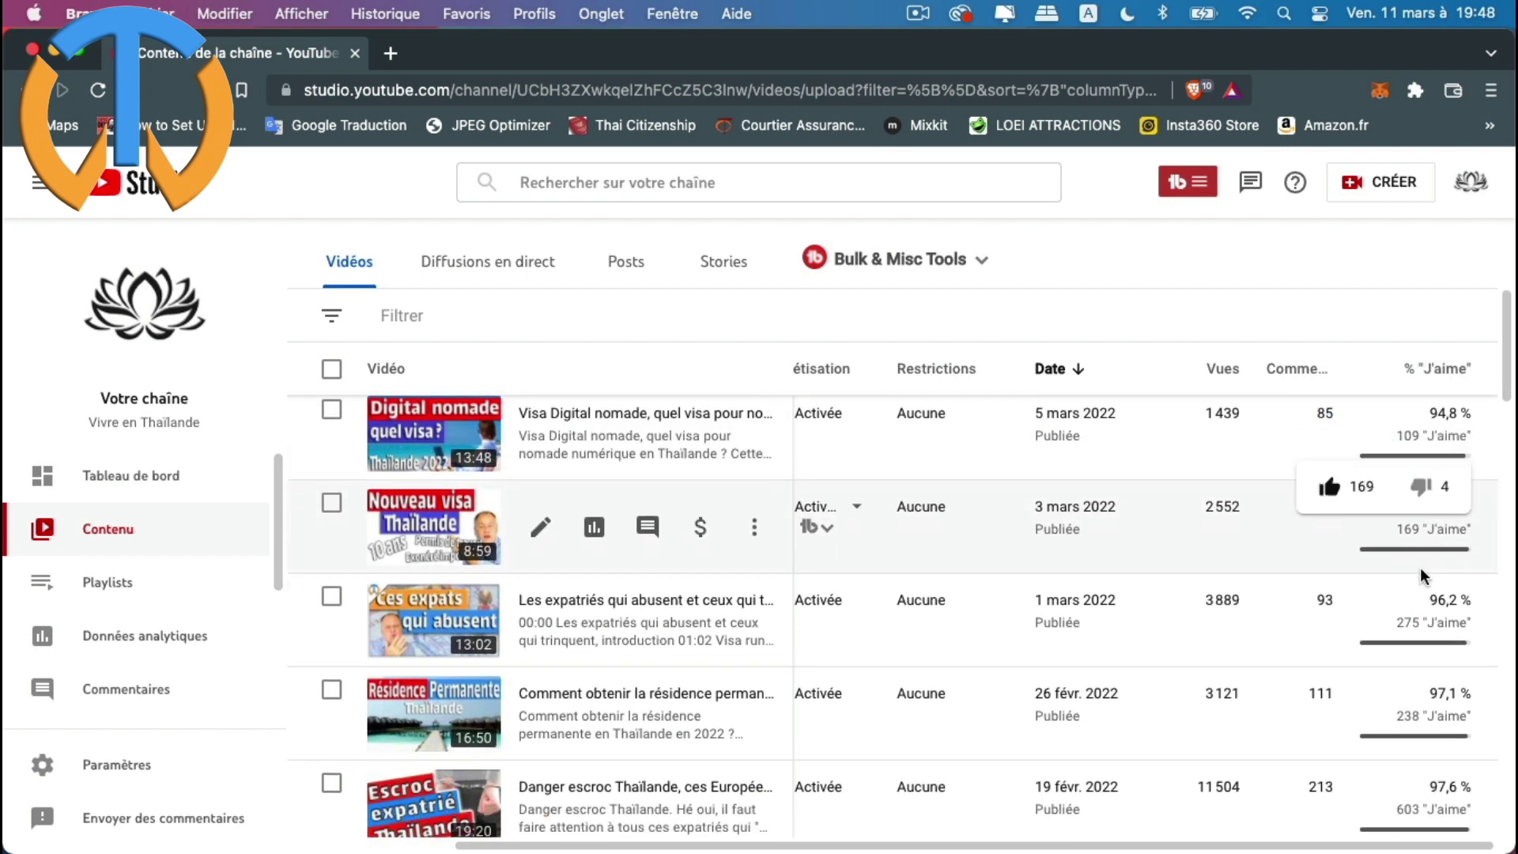
pyautogui.scroll(-3, 1301, 737)
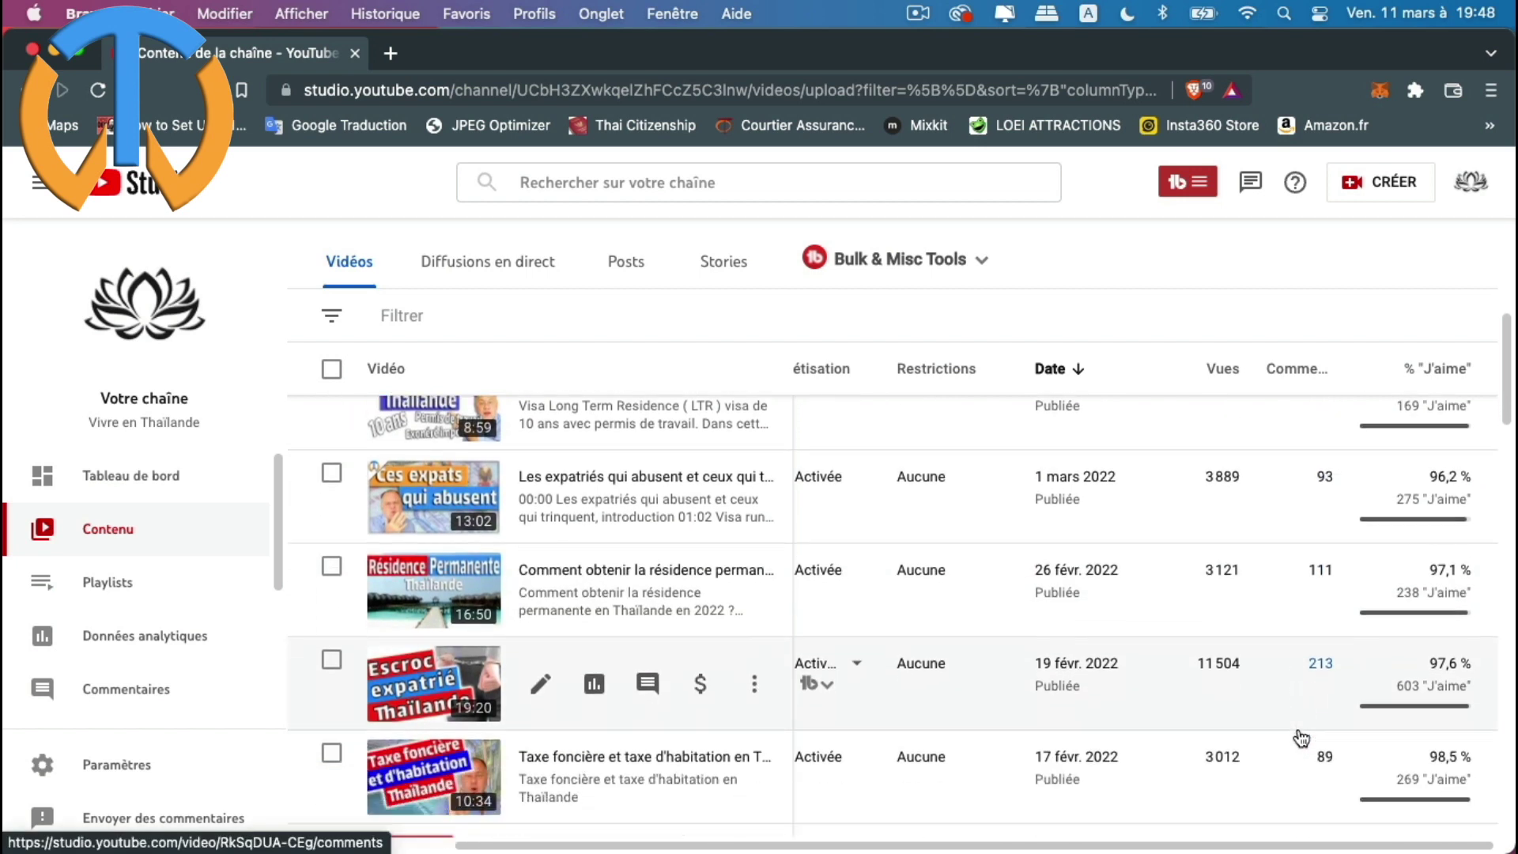
pyautogui.scroll(-8, 1301, 739)
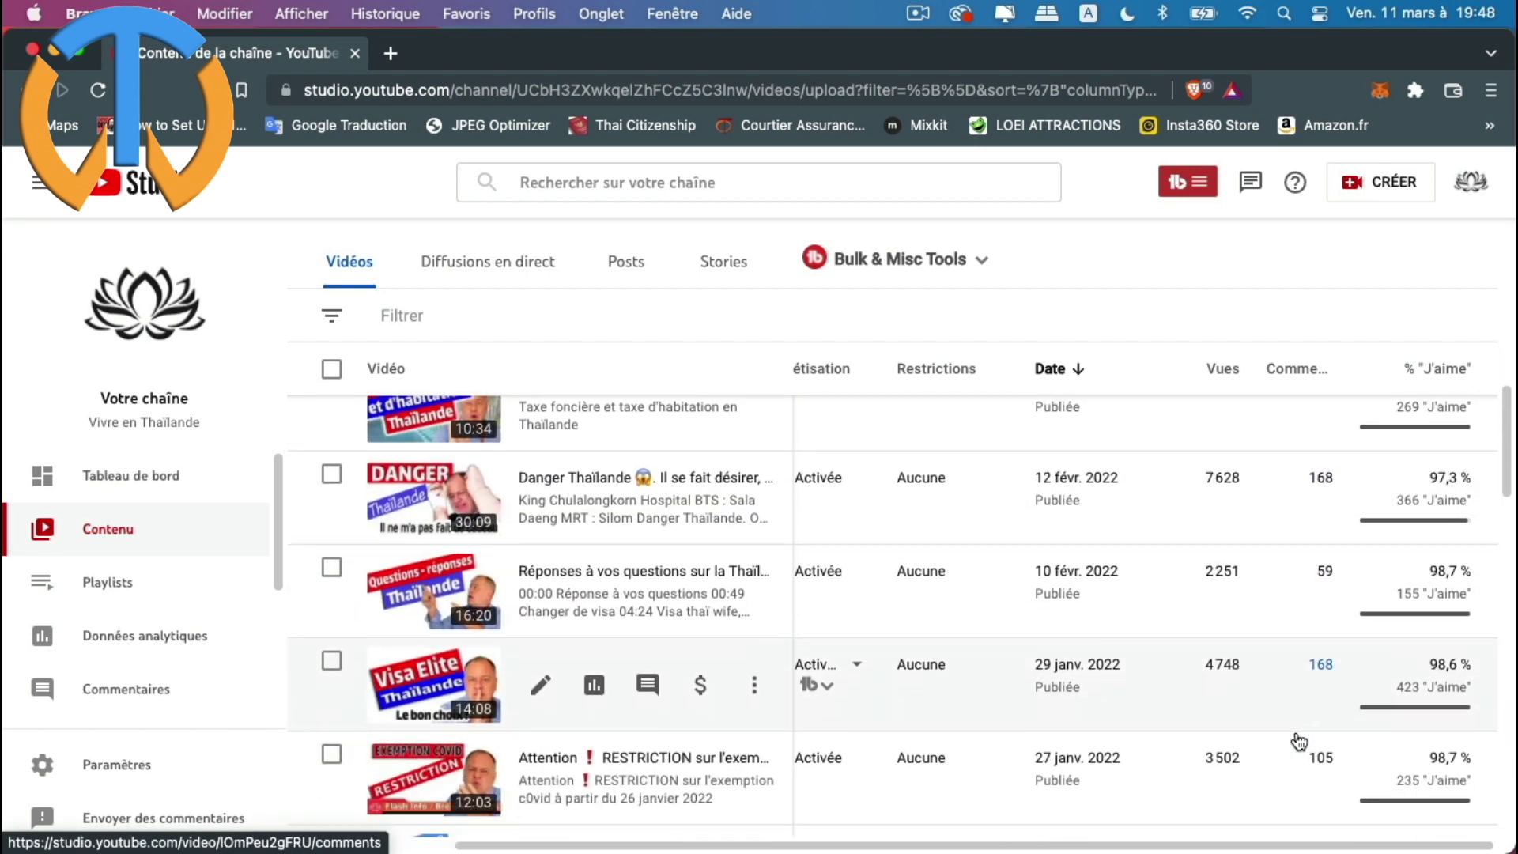
pyautogui.scroll(10, 1299, 742)
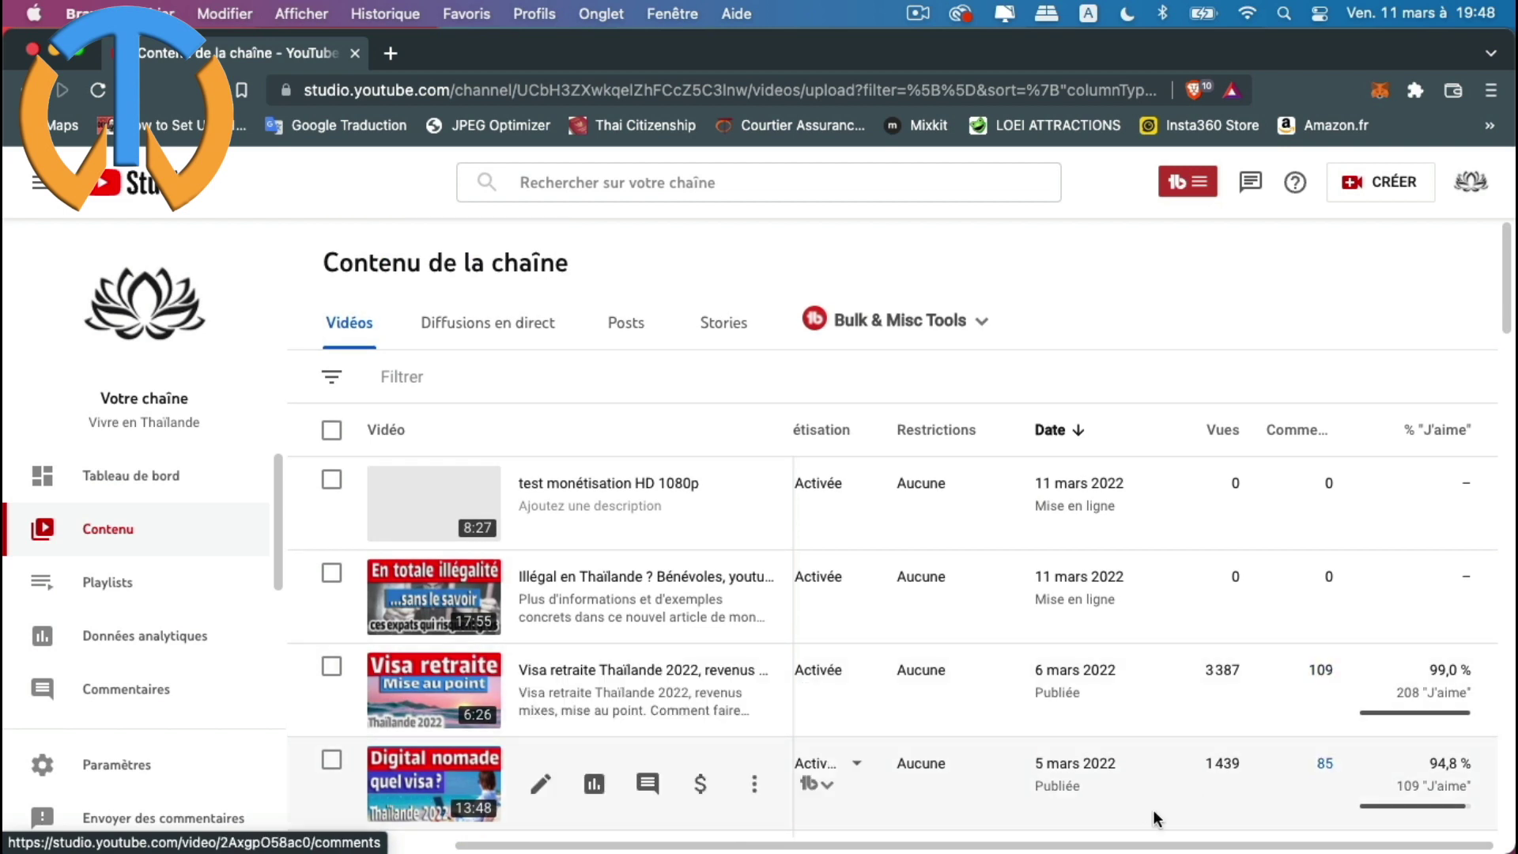
pyautogui.moveTo(1142, 846); pyautogui.dragTo(978, 846)
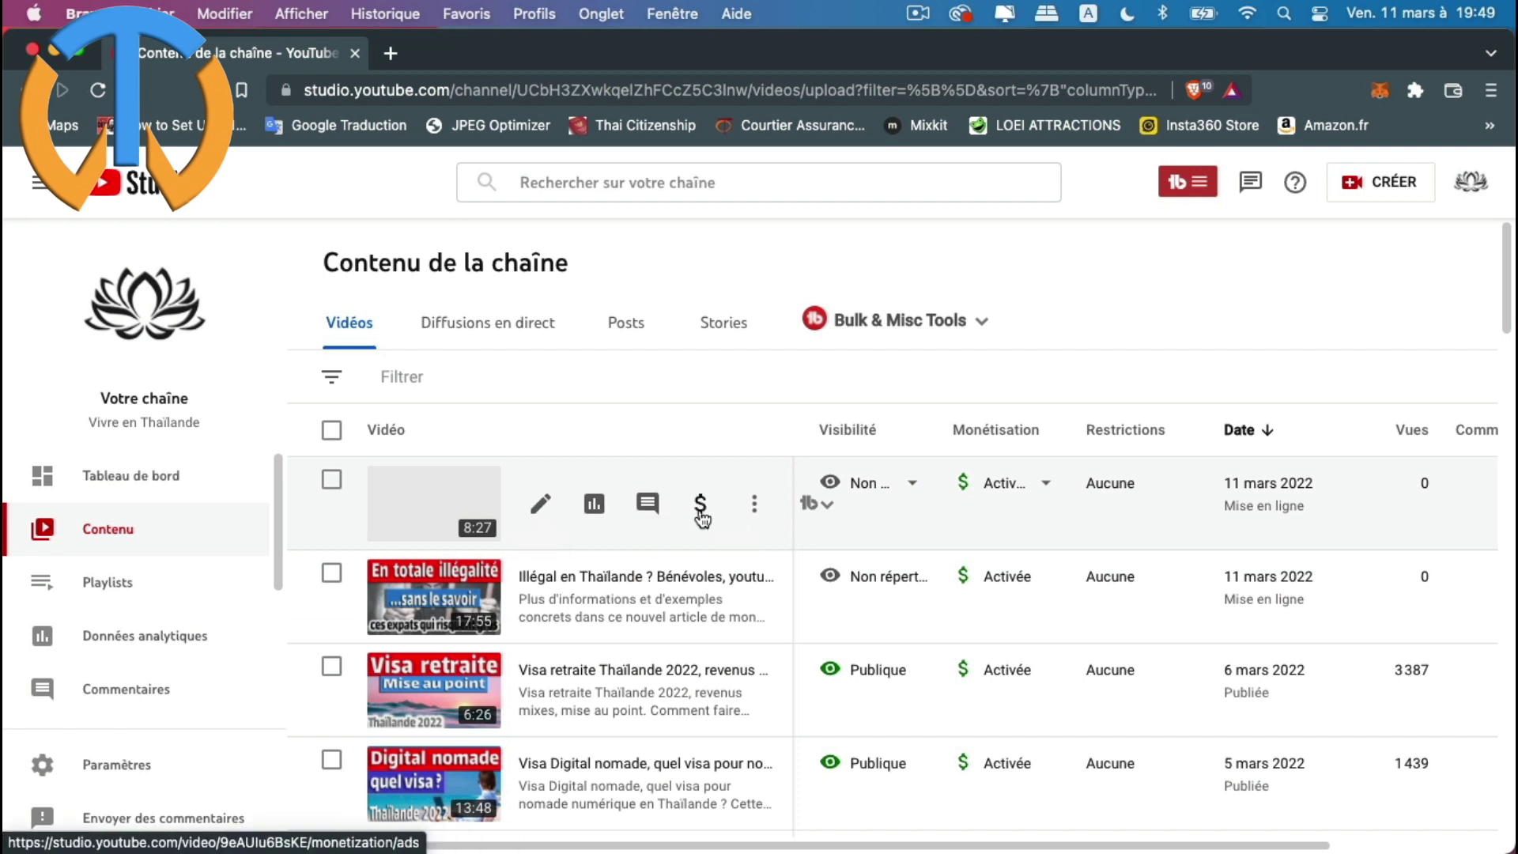
# Open the test monétisation HD 1080p video in the Montage editor and start modifying its Coupures publicitaires
pyautogui.click(541, 506)
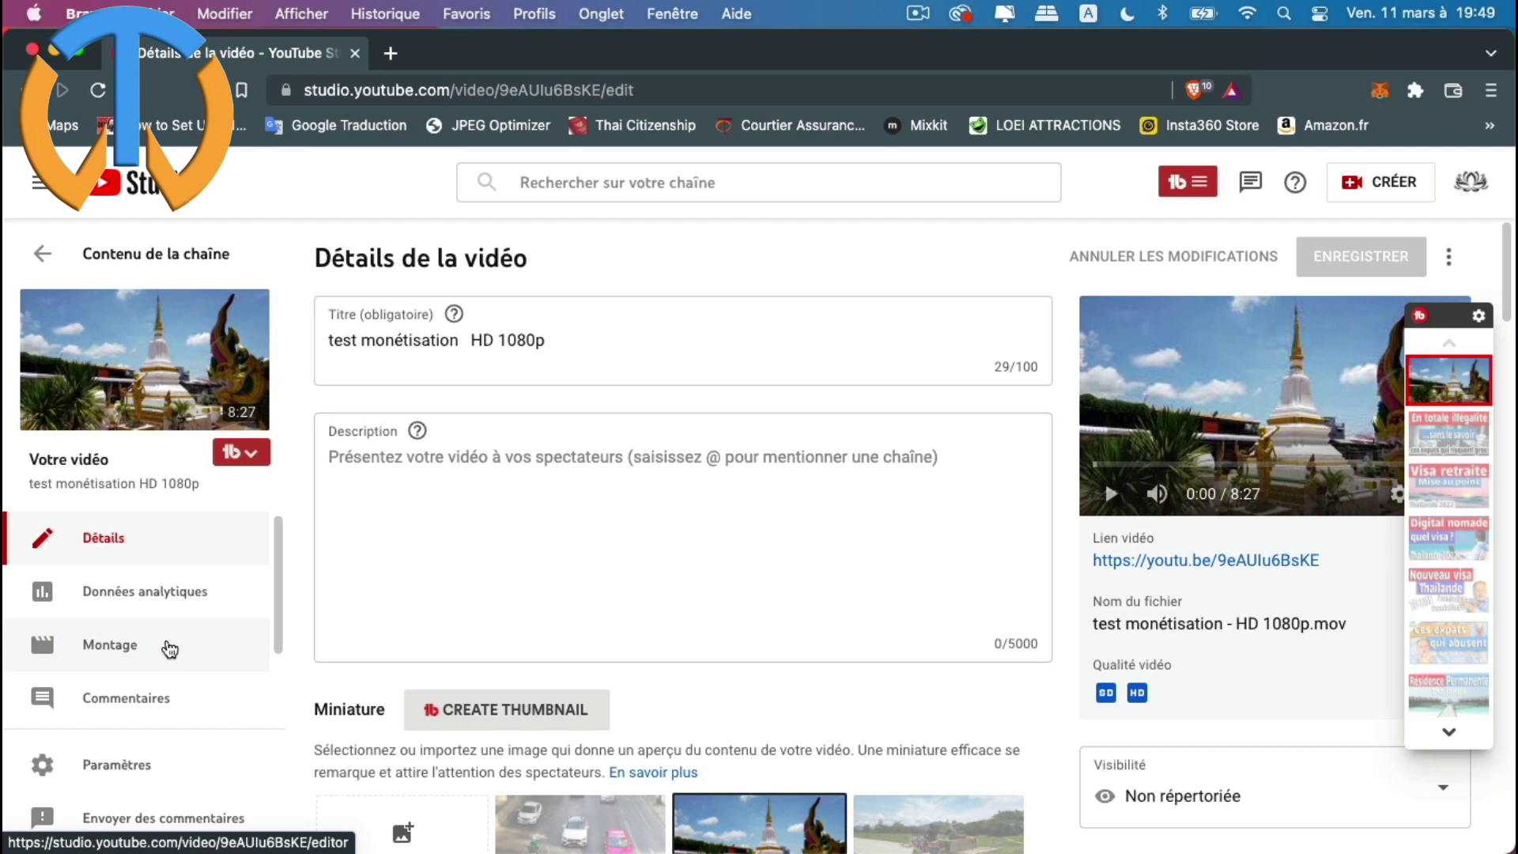
pyautogui.click(170, 649)
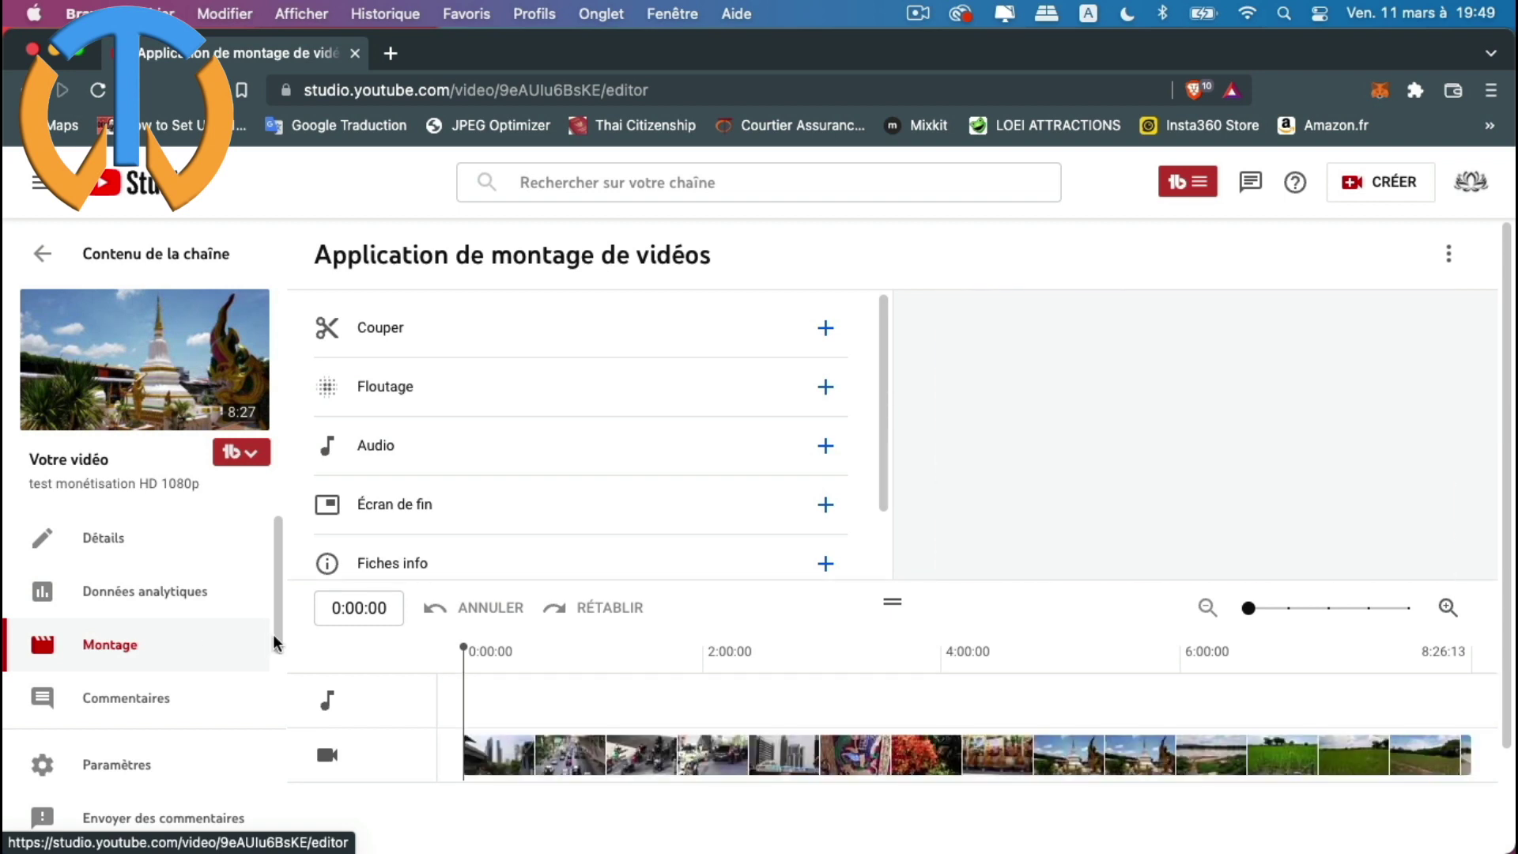
pyautogui.scroll(-2, 358, 723)
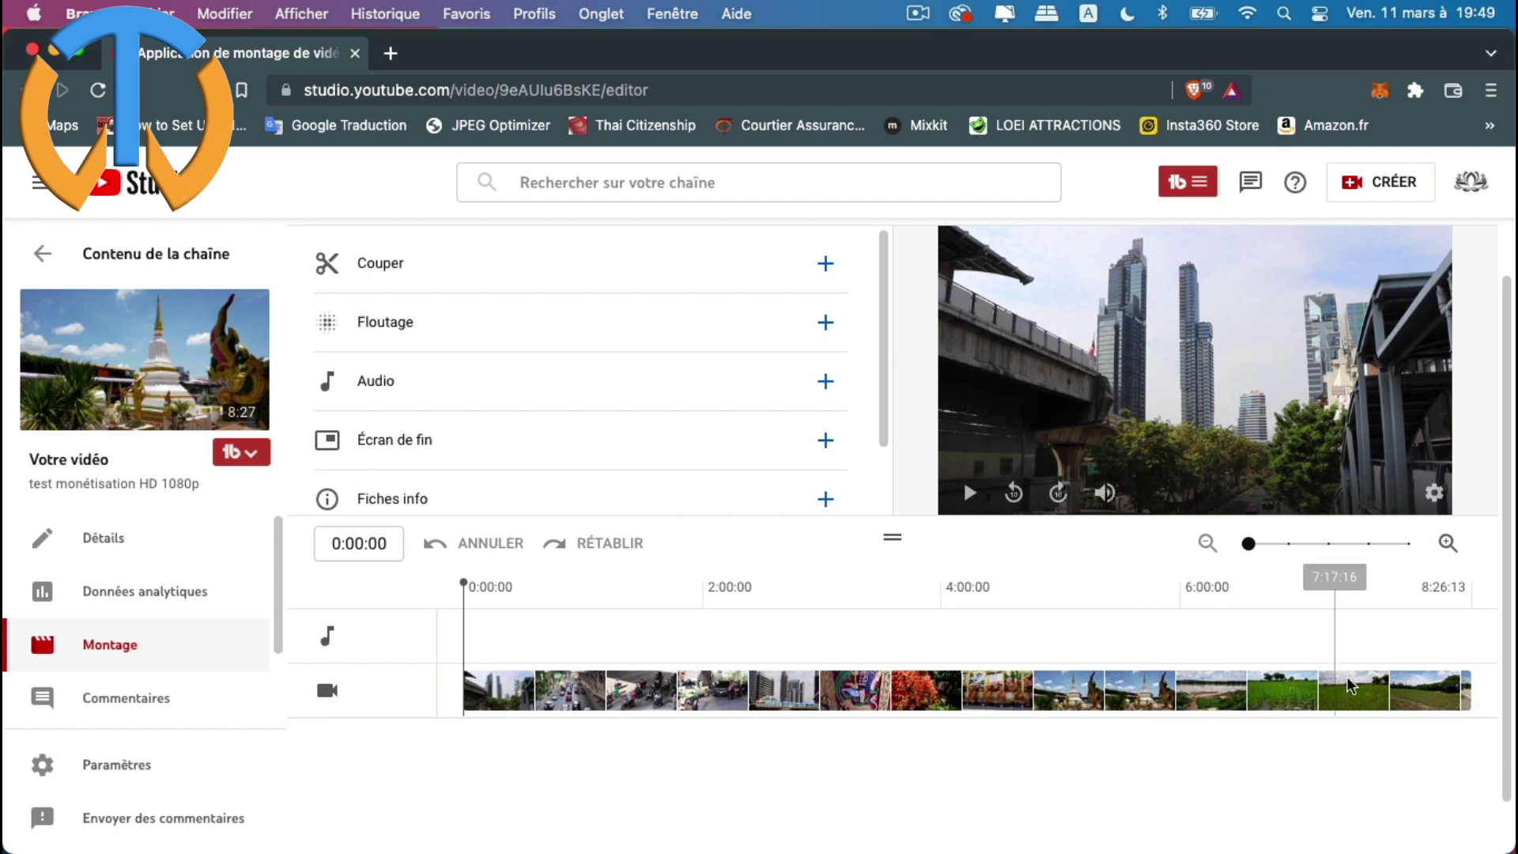
pyautogui.scroll(2, 1091, 843)
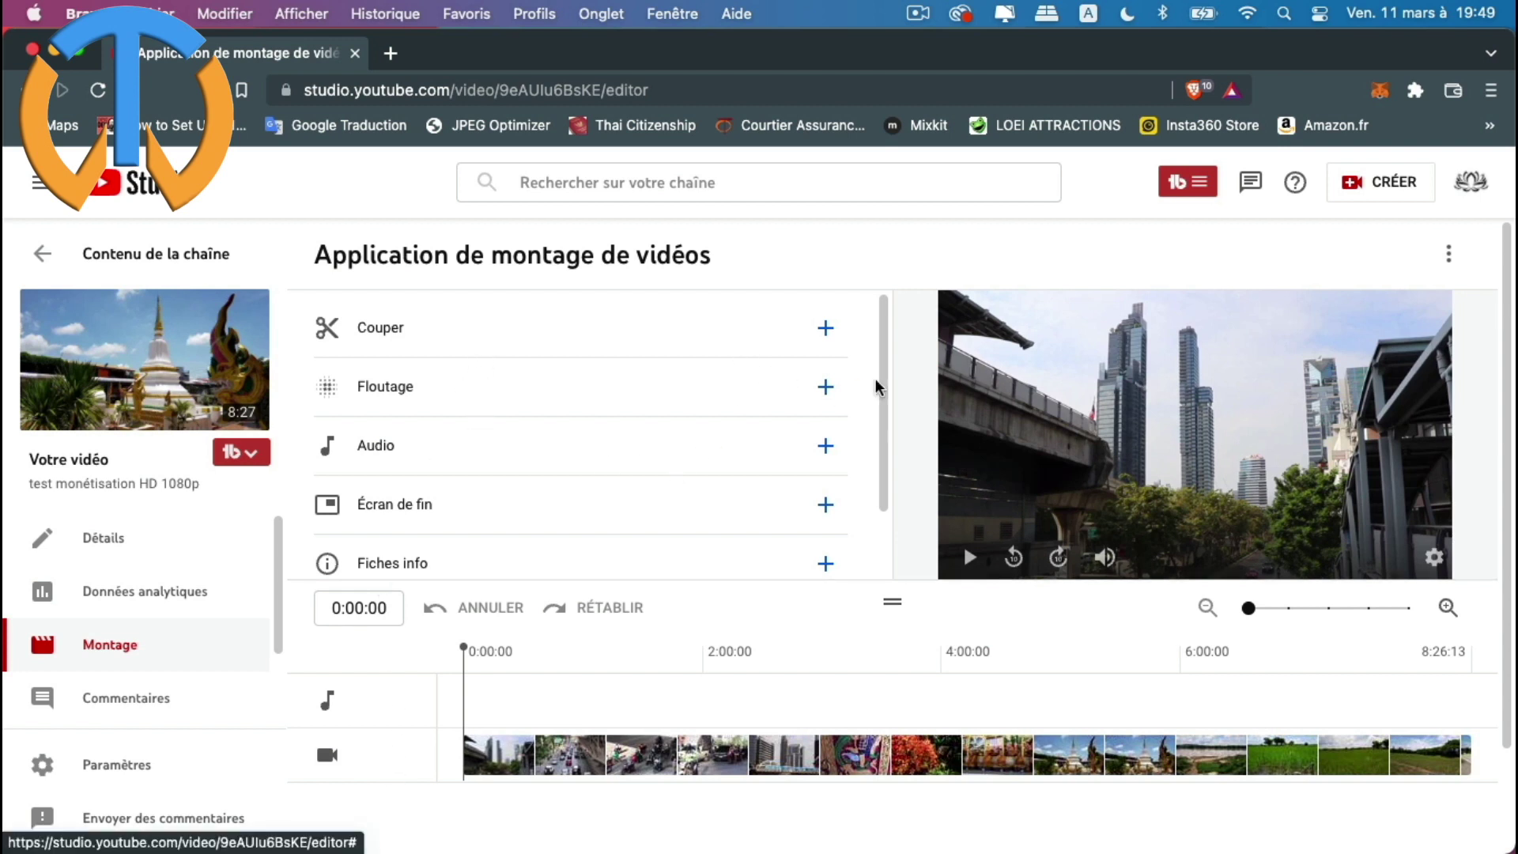
pyautogui.moveTo(888, 377); pyautogui.dragTo(885, 478)
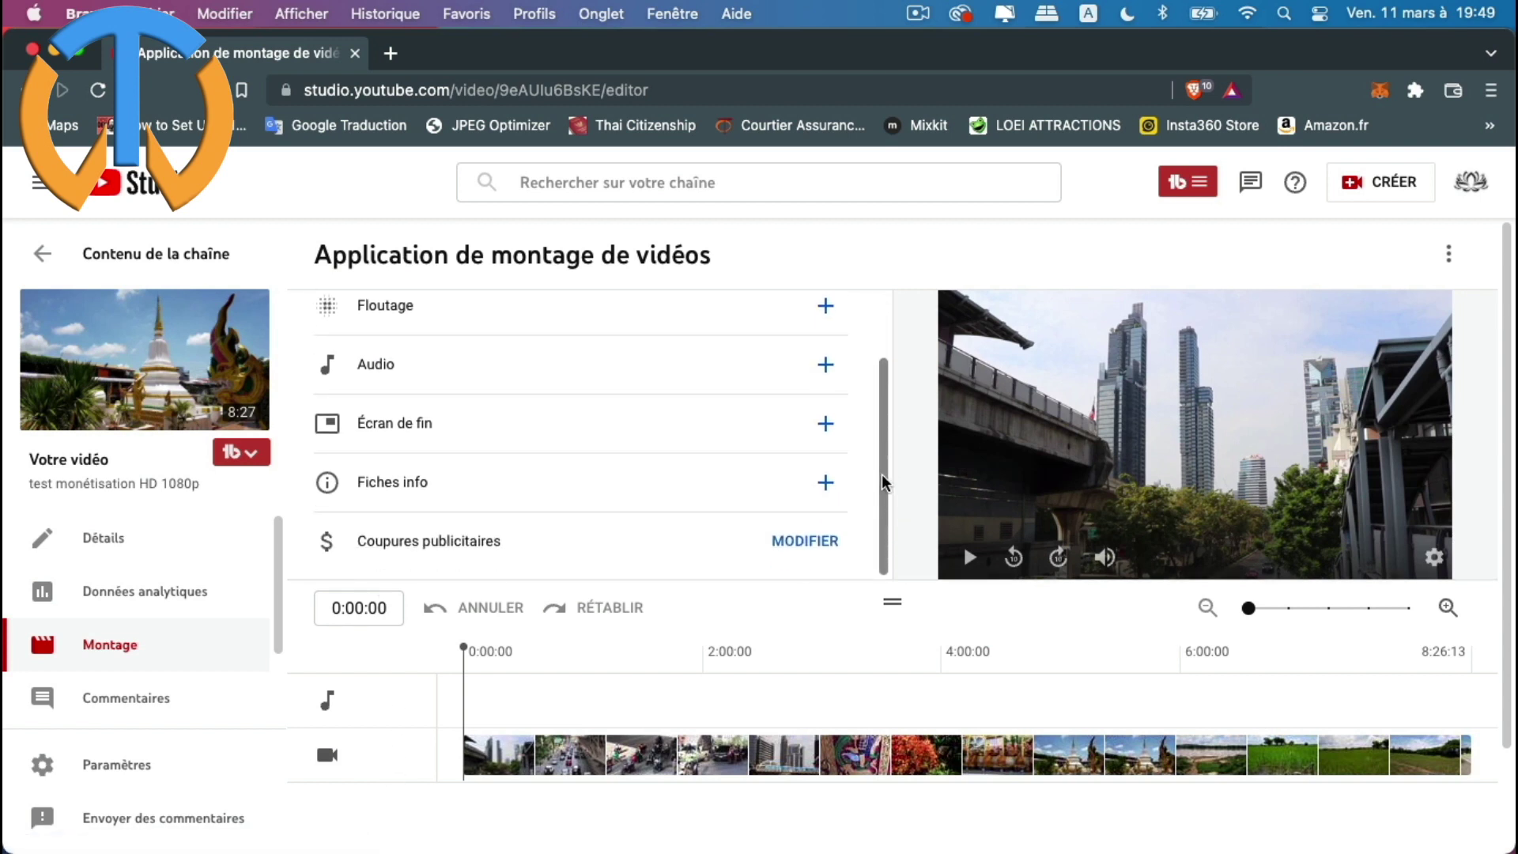
pyautogui.click(803, 545)
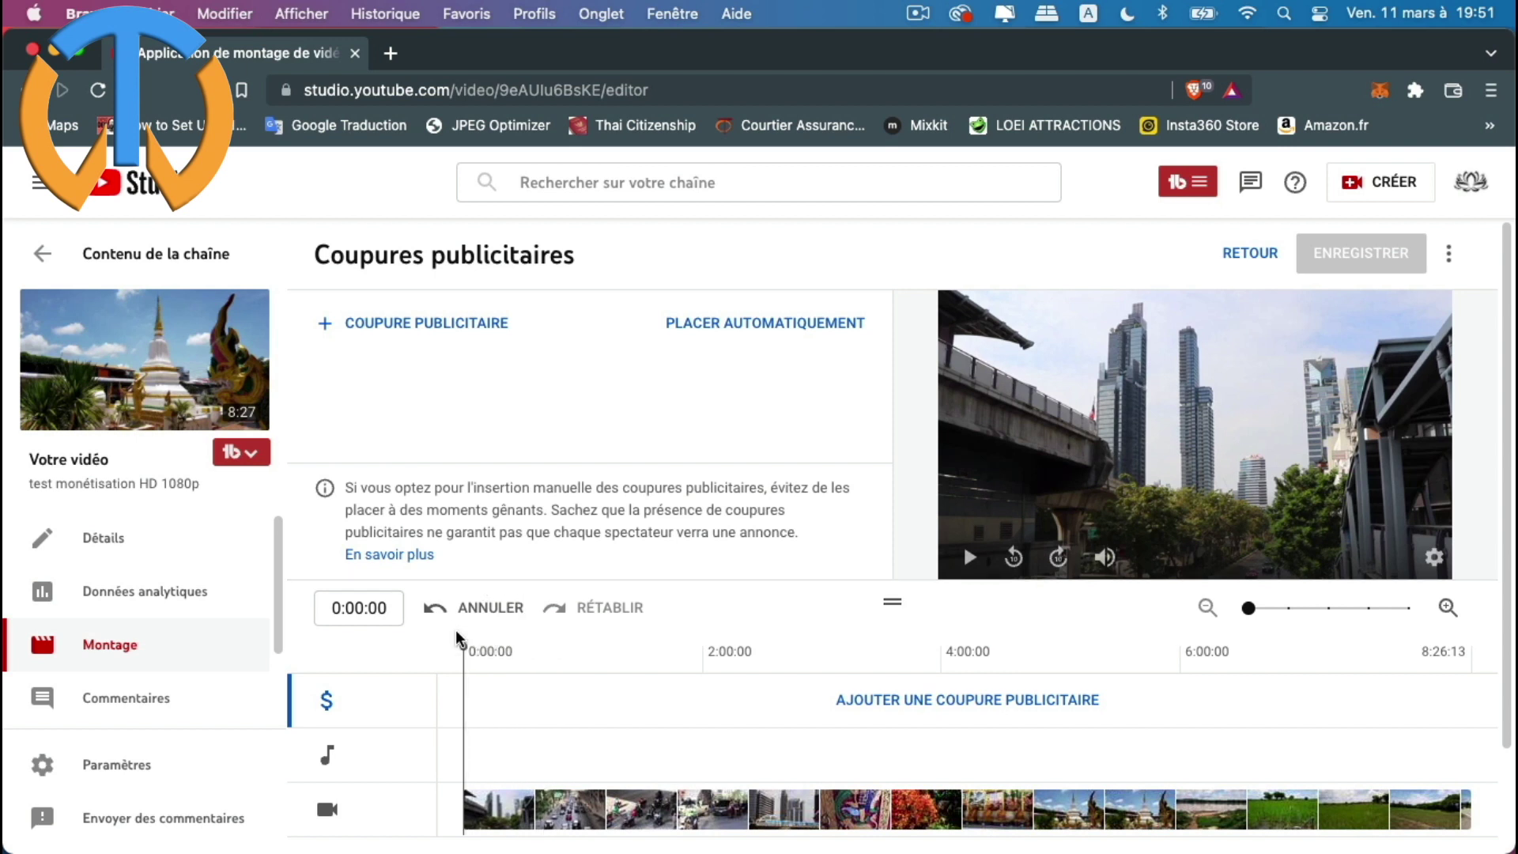
# Move the playhead to about 2:00:08 and play the video from there, pausing at about 2:13:17
pyautogui.click(465, 647)
pyautogui.moveTo(465, 647); pyautogui.dragTo(702, 627)
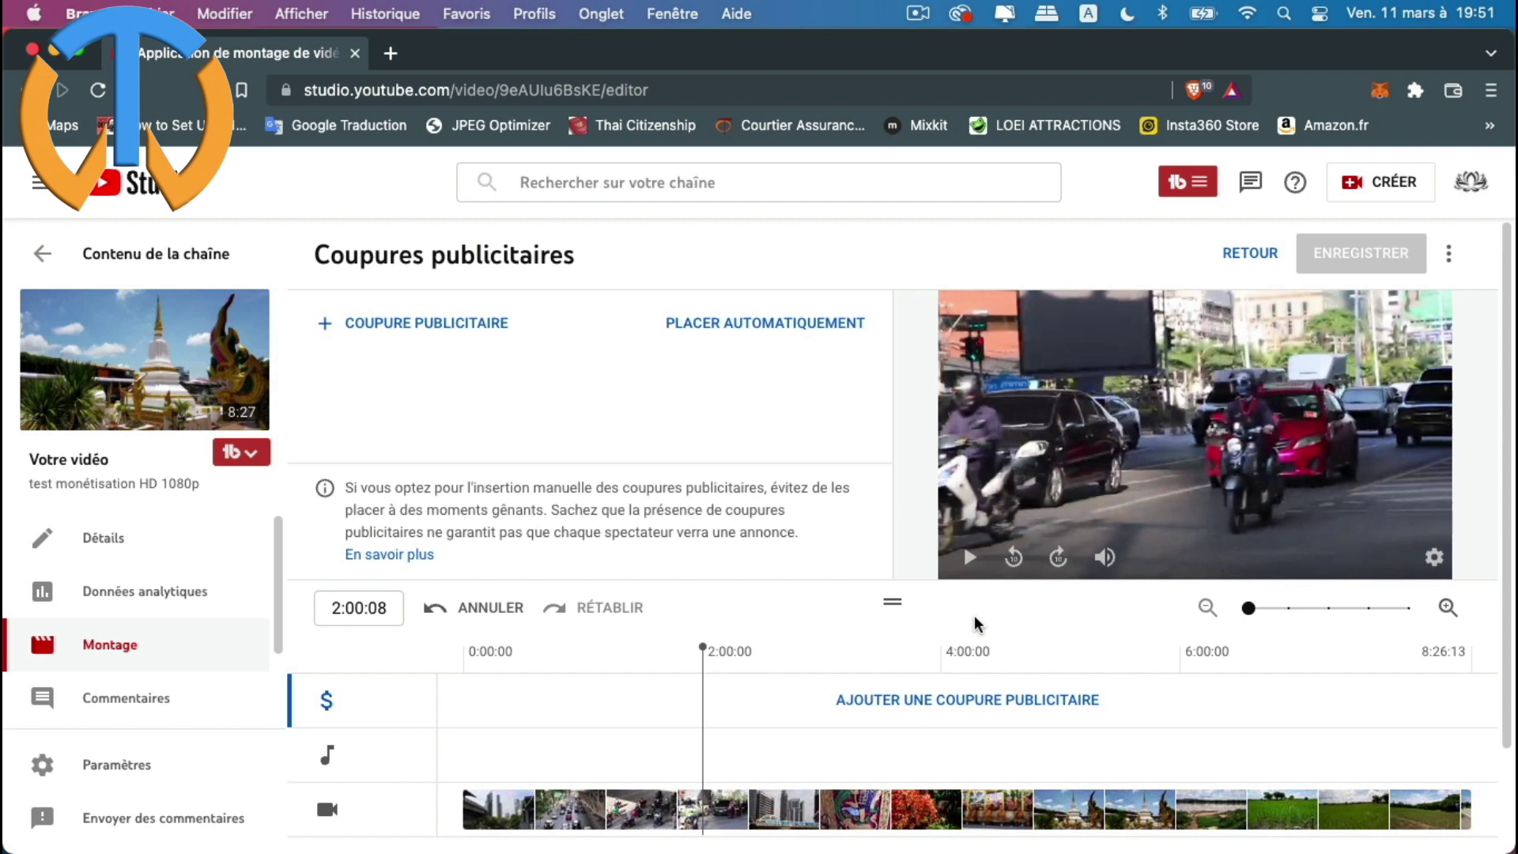
pyautogui.click(971, 560)
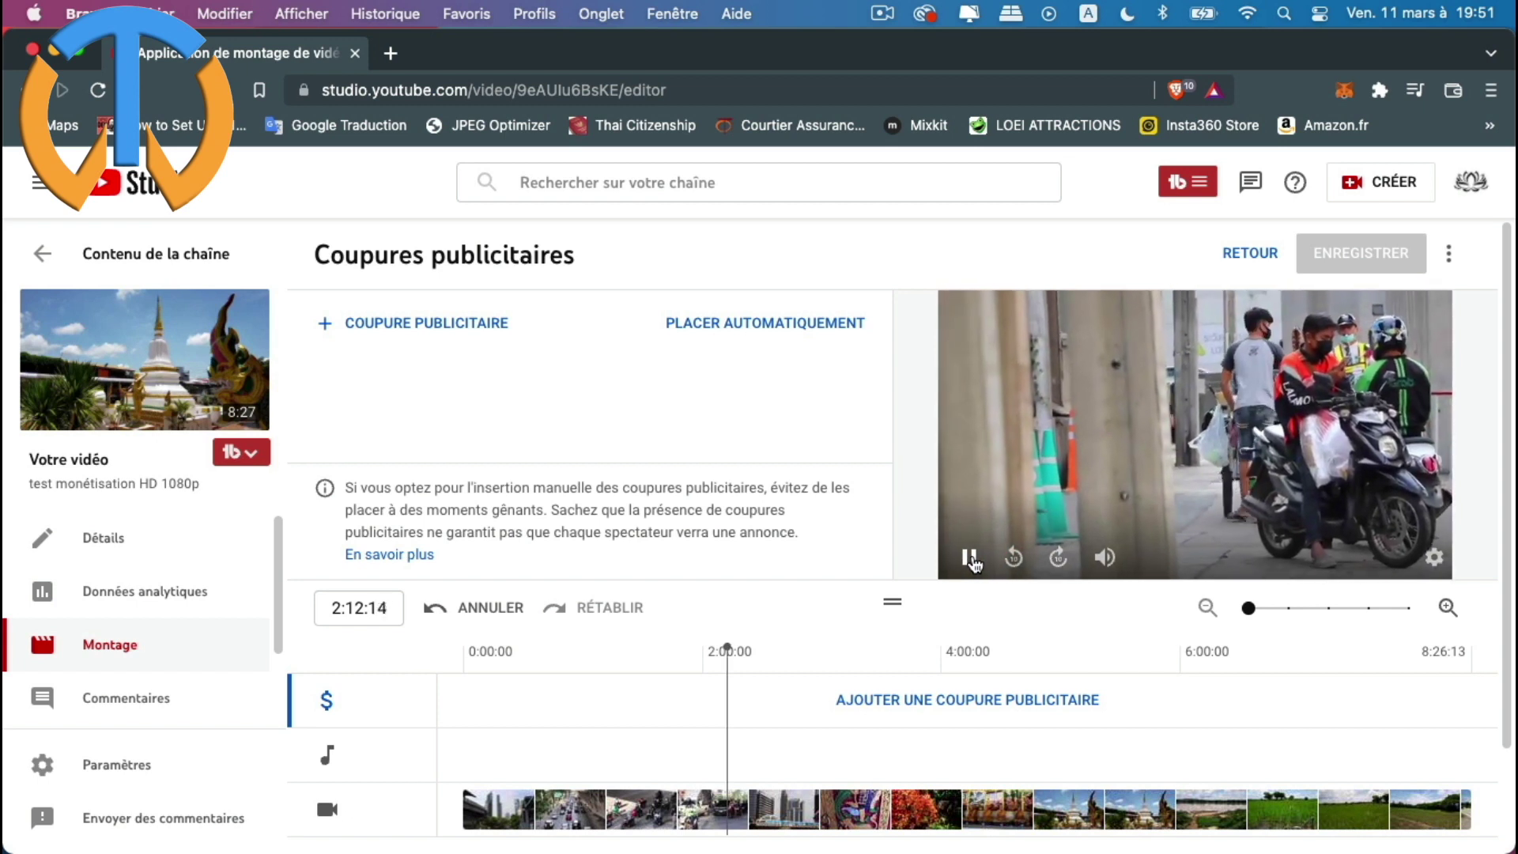
pyautogui.click(971, 562)
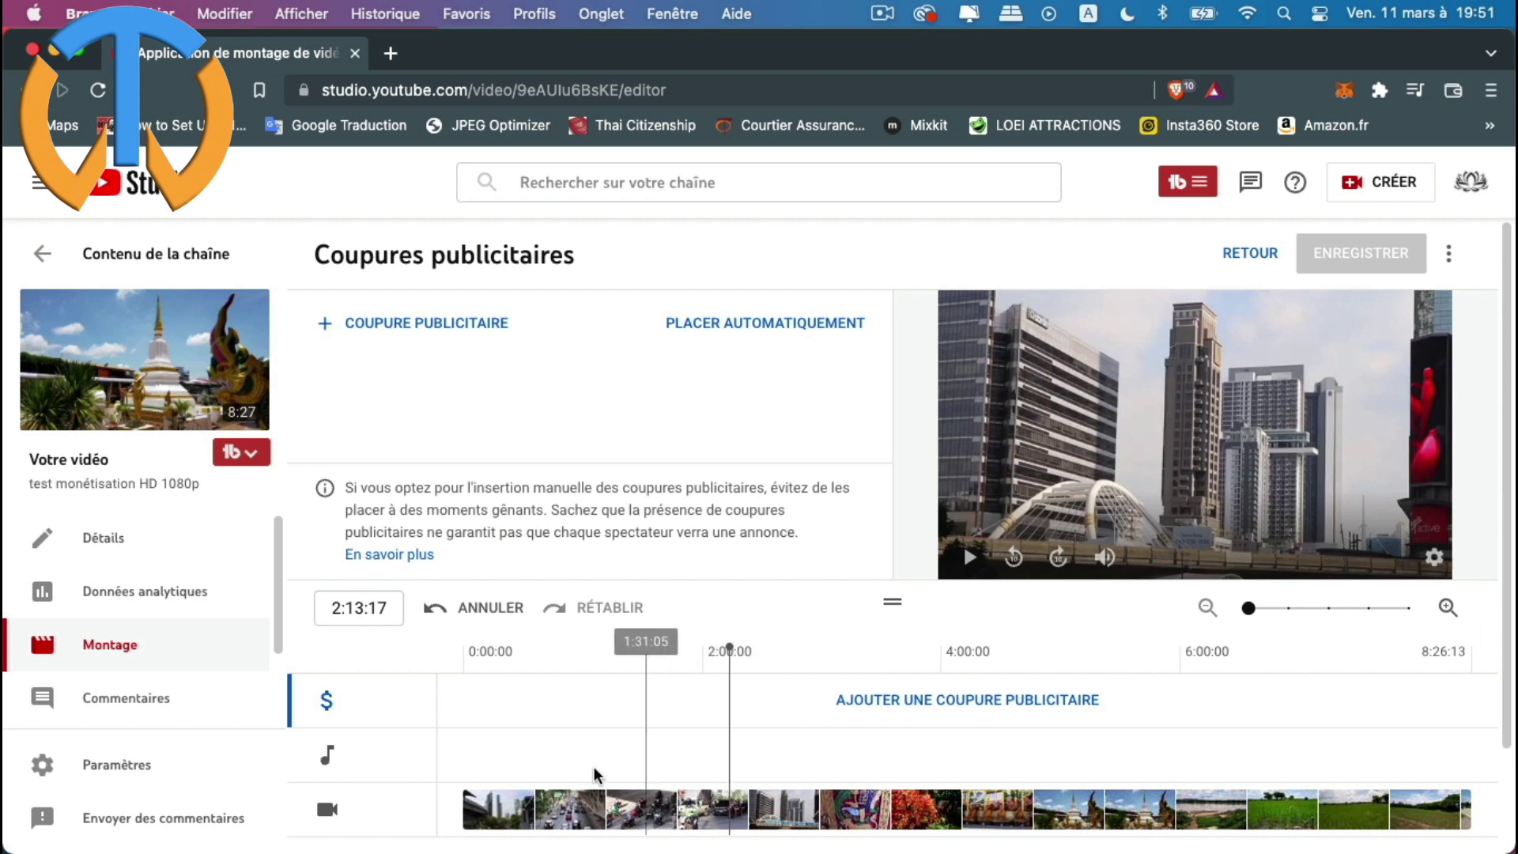
# Magnify the timeline to its maximum and step the playhead back frame by frame to 2:13:14
pyautogui.click(1295, 611)
pyautogui.click(1332, 610)
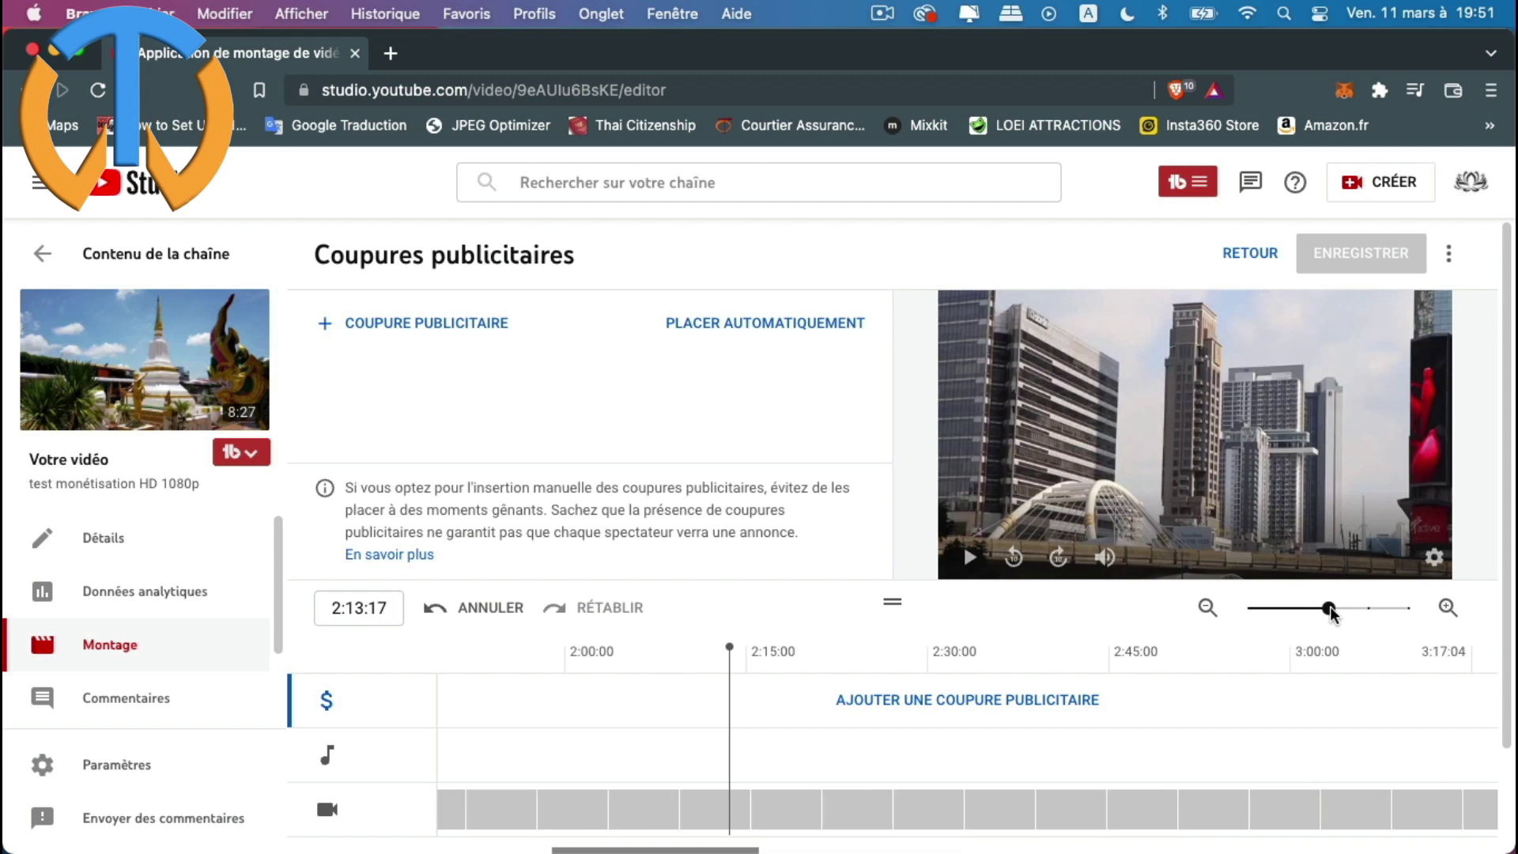
pyautogui.click(1369, 609)
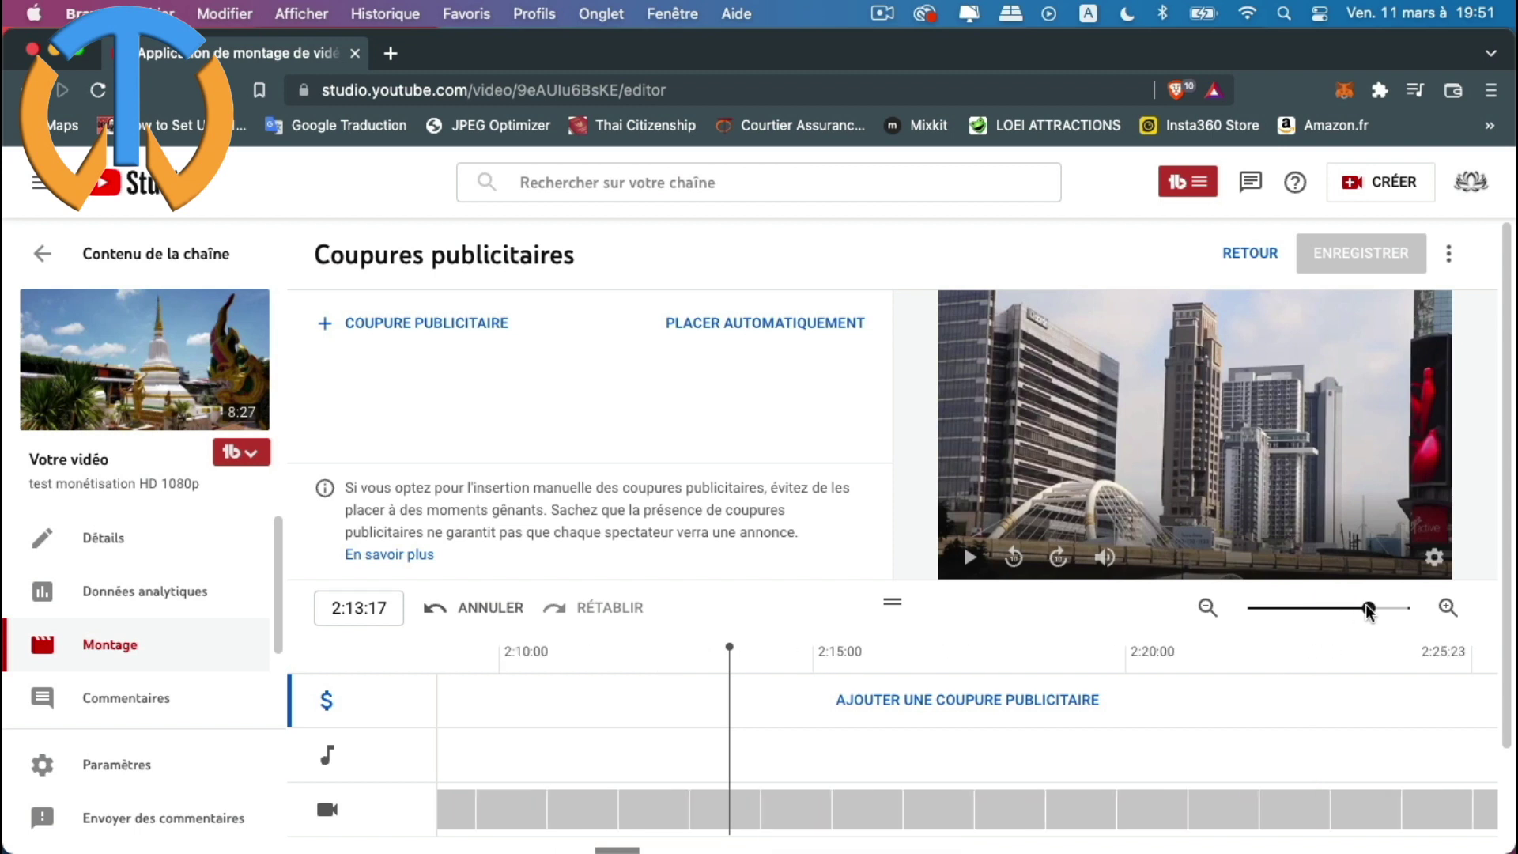
pyautogui.click(1409, 609)
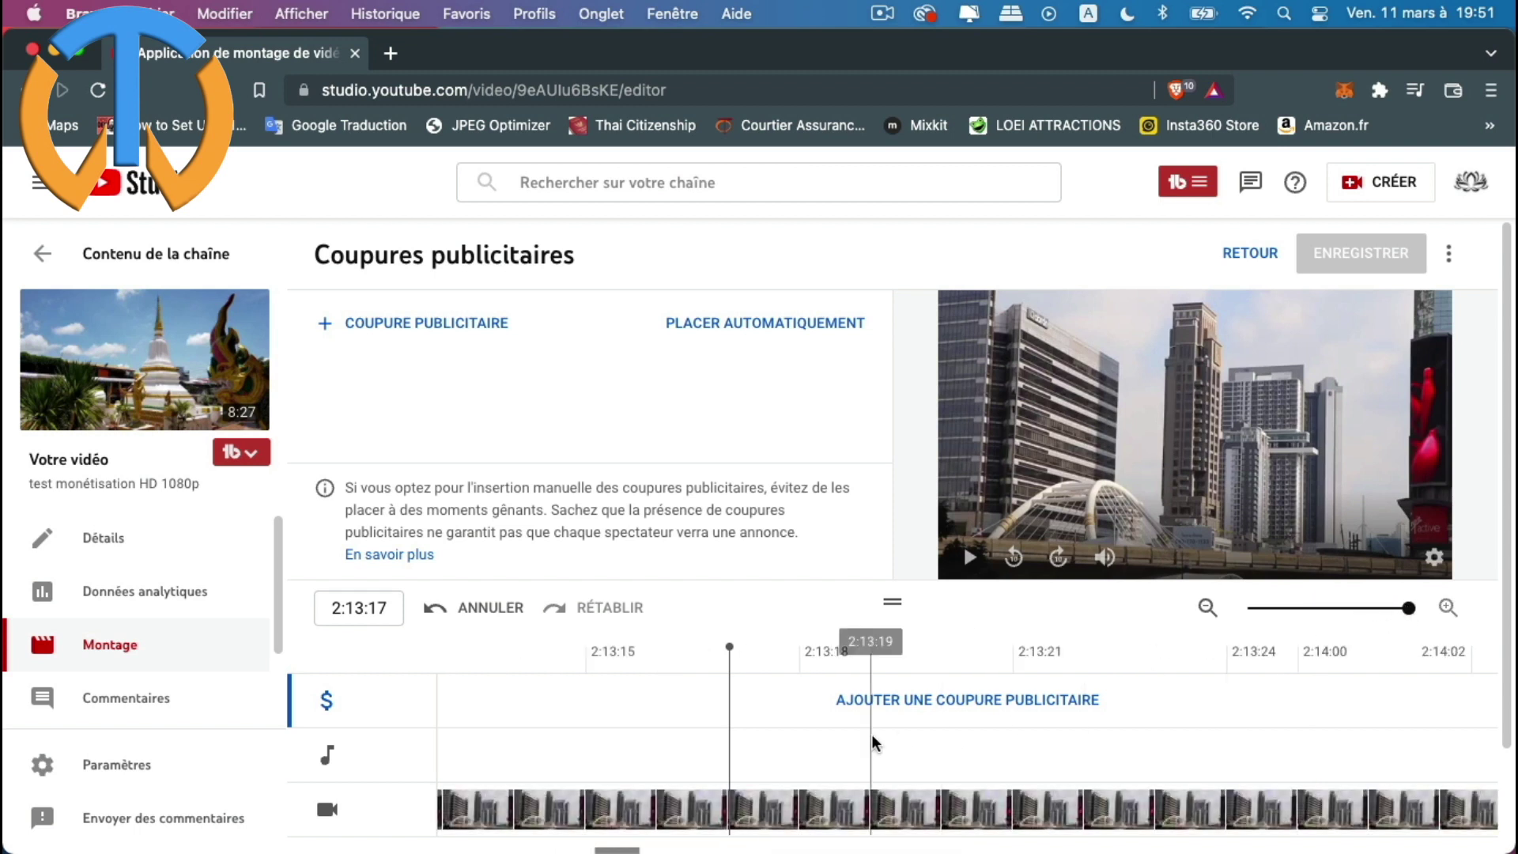
pyautogui.press('Left')
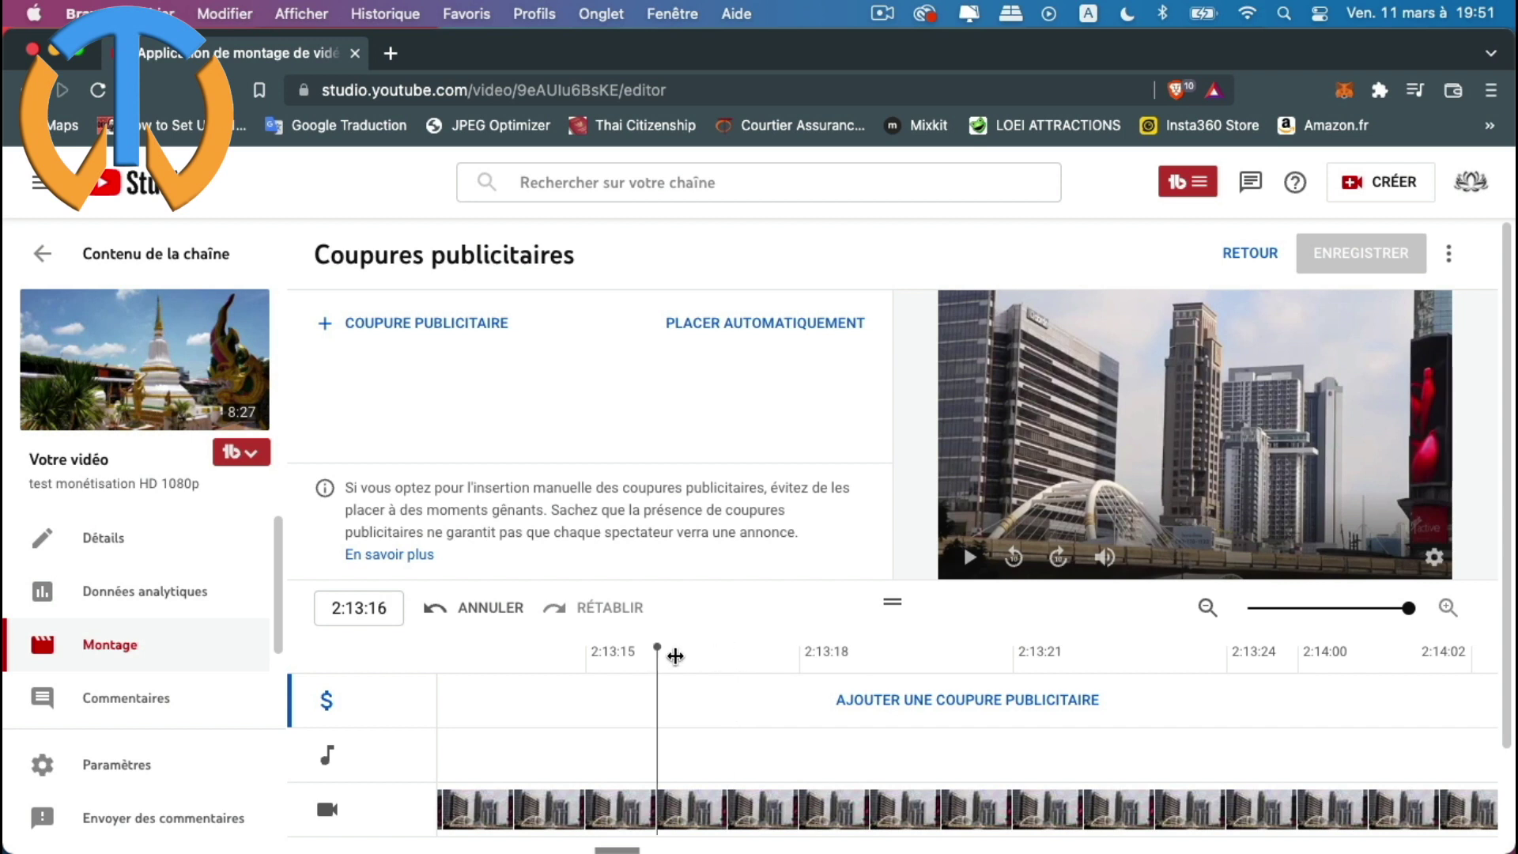
pyautogui.press('Left')
pyautogui.press('Left')
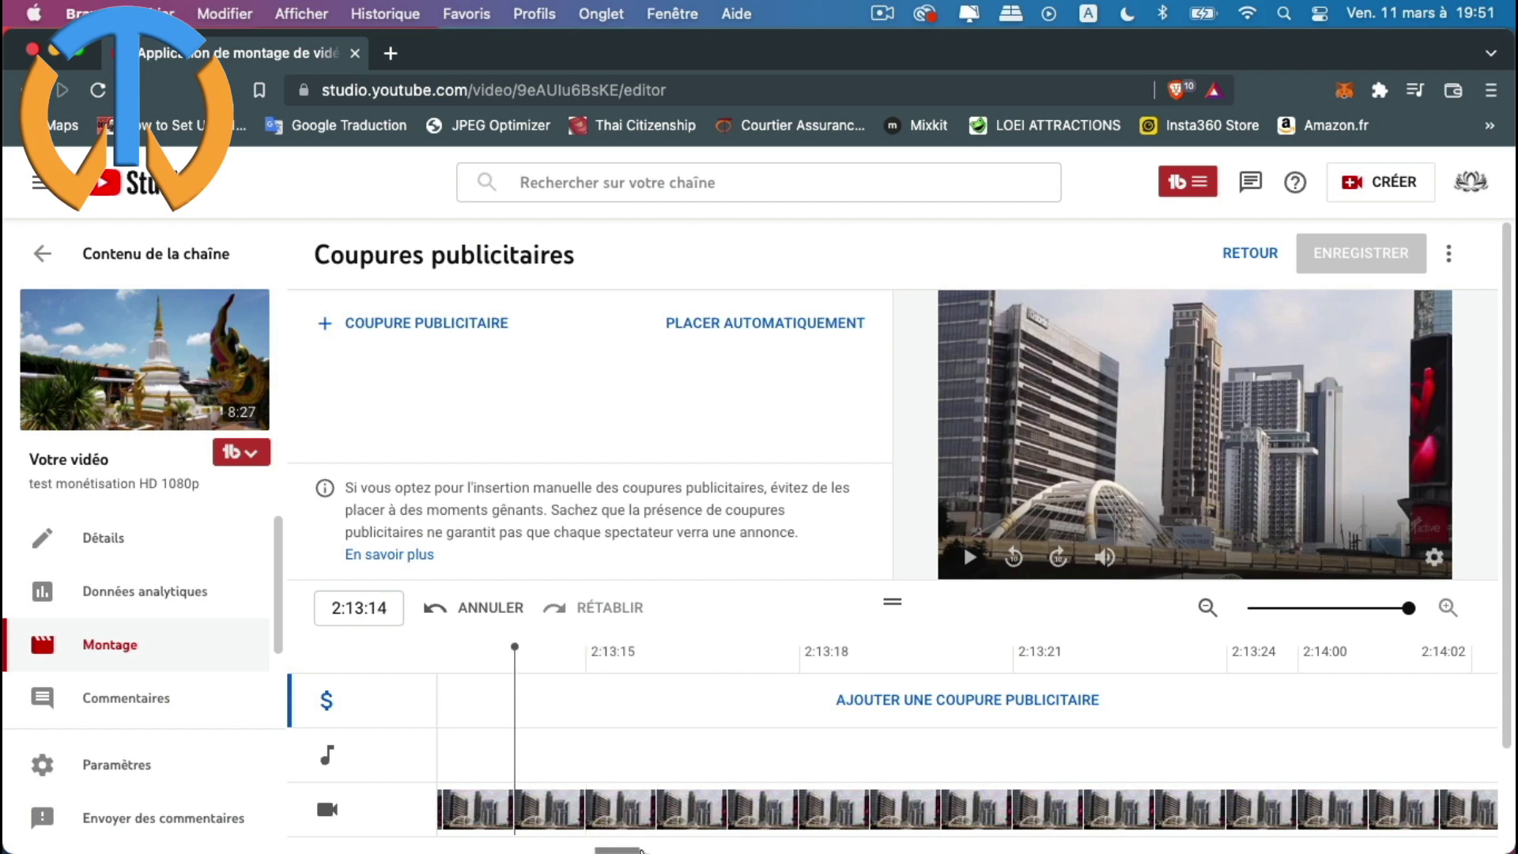
# Add an ad break at 2:14:04, where the city-skyline scene starts in the video
pyautogui.moveTo(627, 848); pyautogui.dragTo(626, 847)
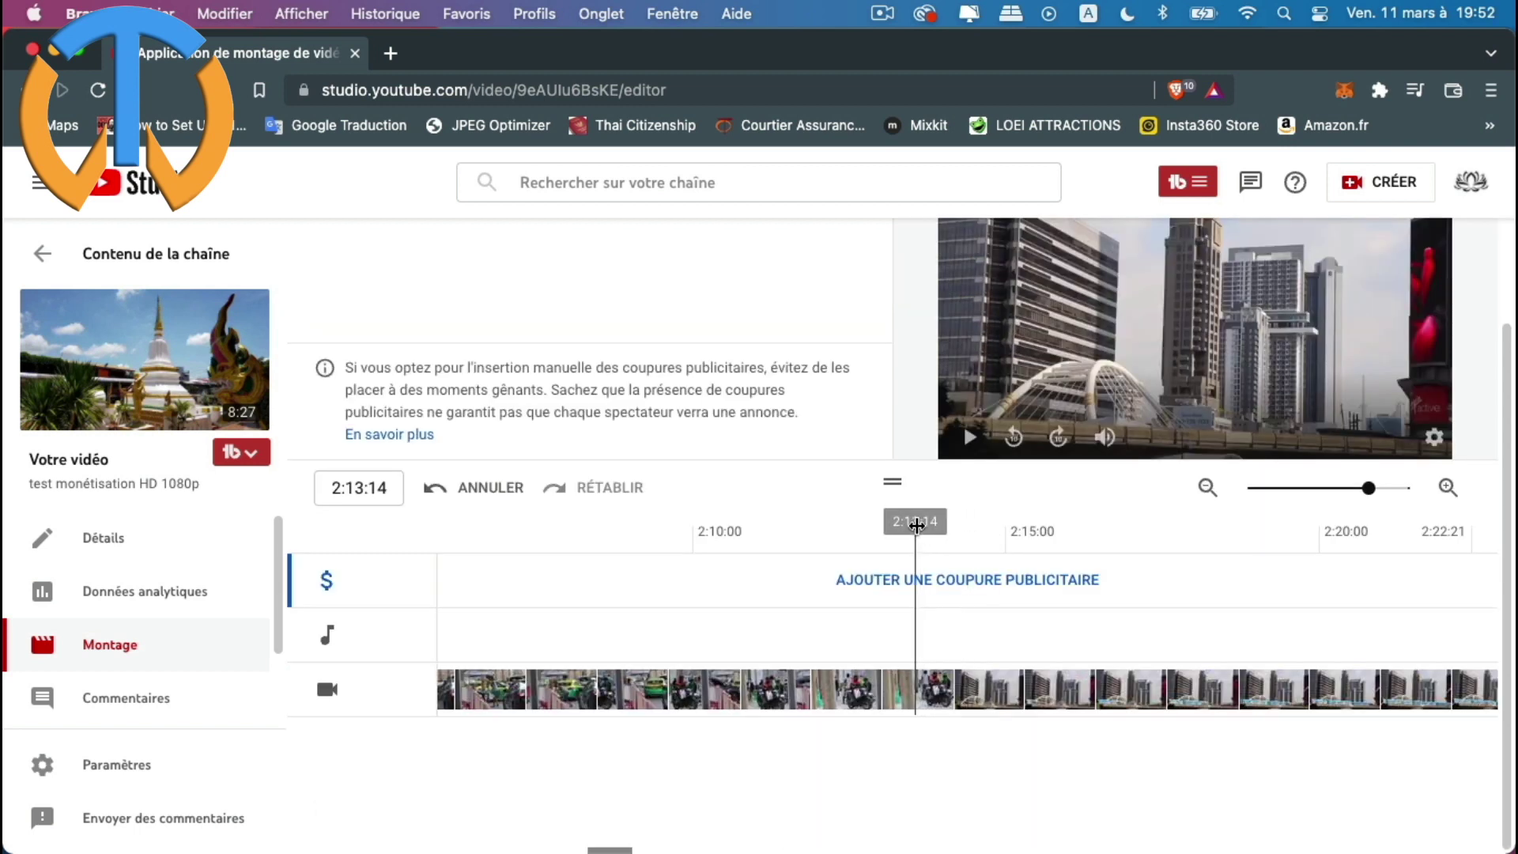
pyautogui.moveTo(927, 526); pyautogui.dragTo(954, 524)
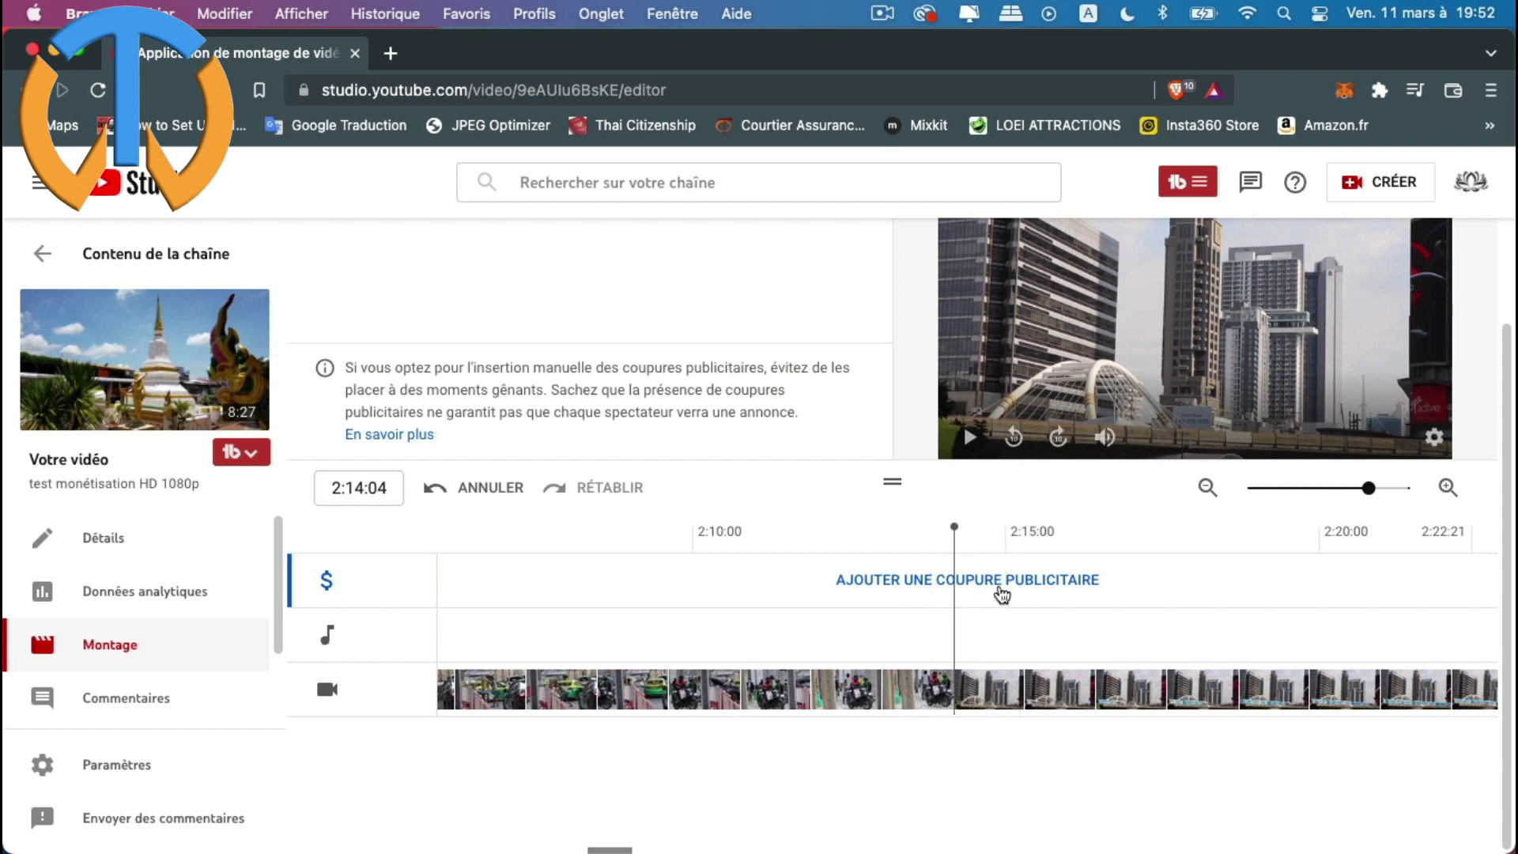
pyautogui.click(1001, 591)
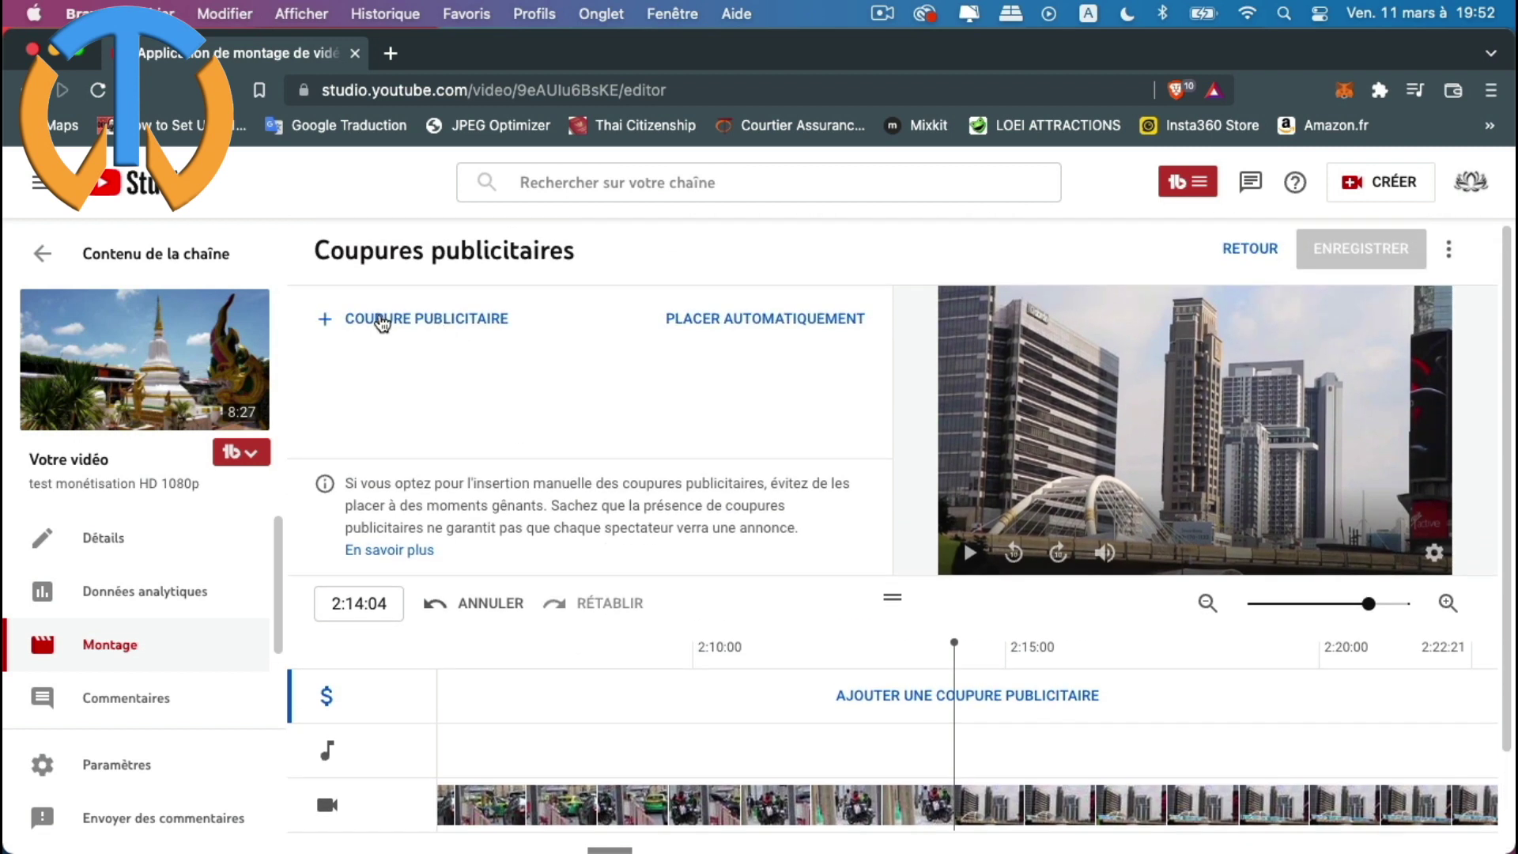
pyautogui.click(382, 319)
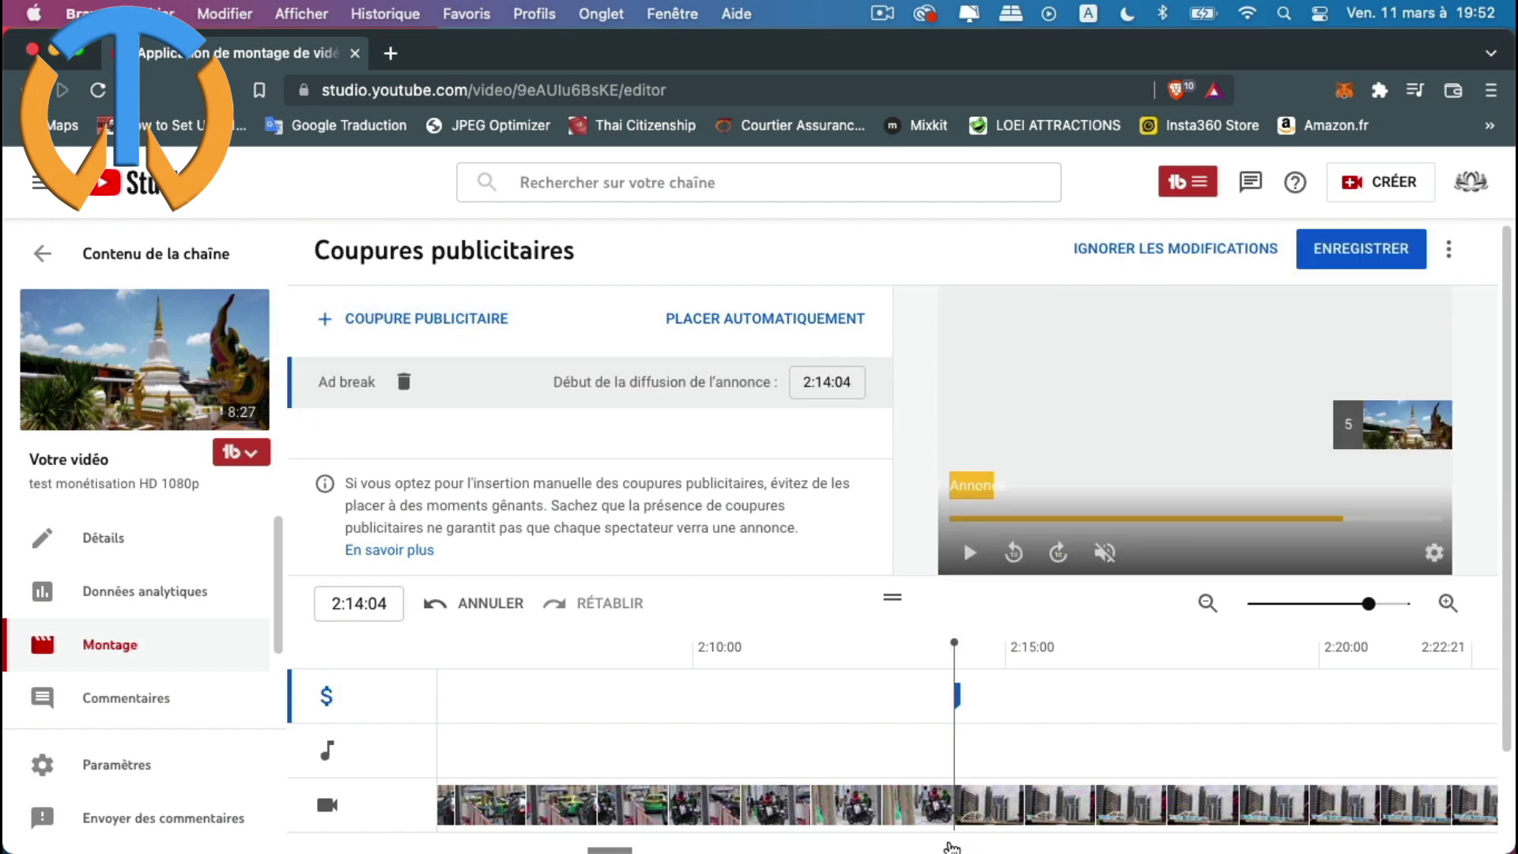
# Add a second ad break at 5:10:11, at the cut to the temple entrance with the guardian statues
pyautogui.moveTo(620, 848); pyautogui.dragTo(626, 850)
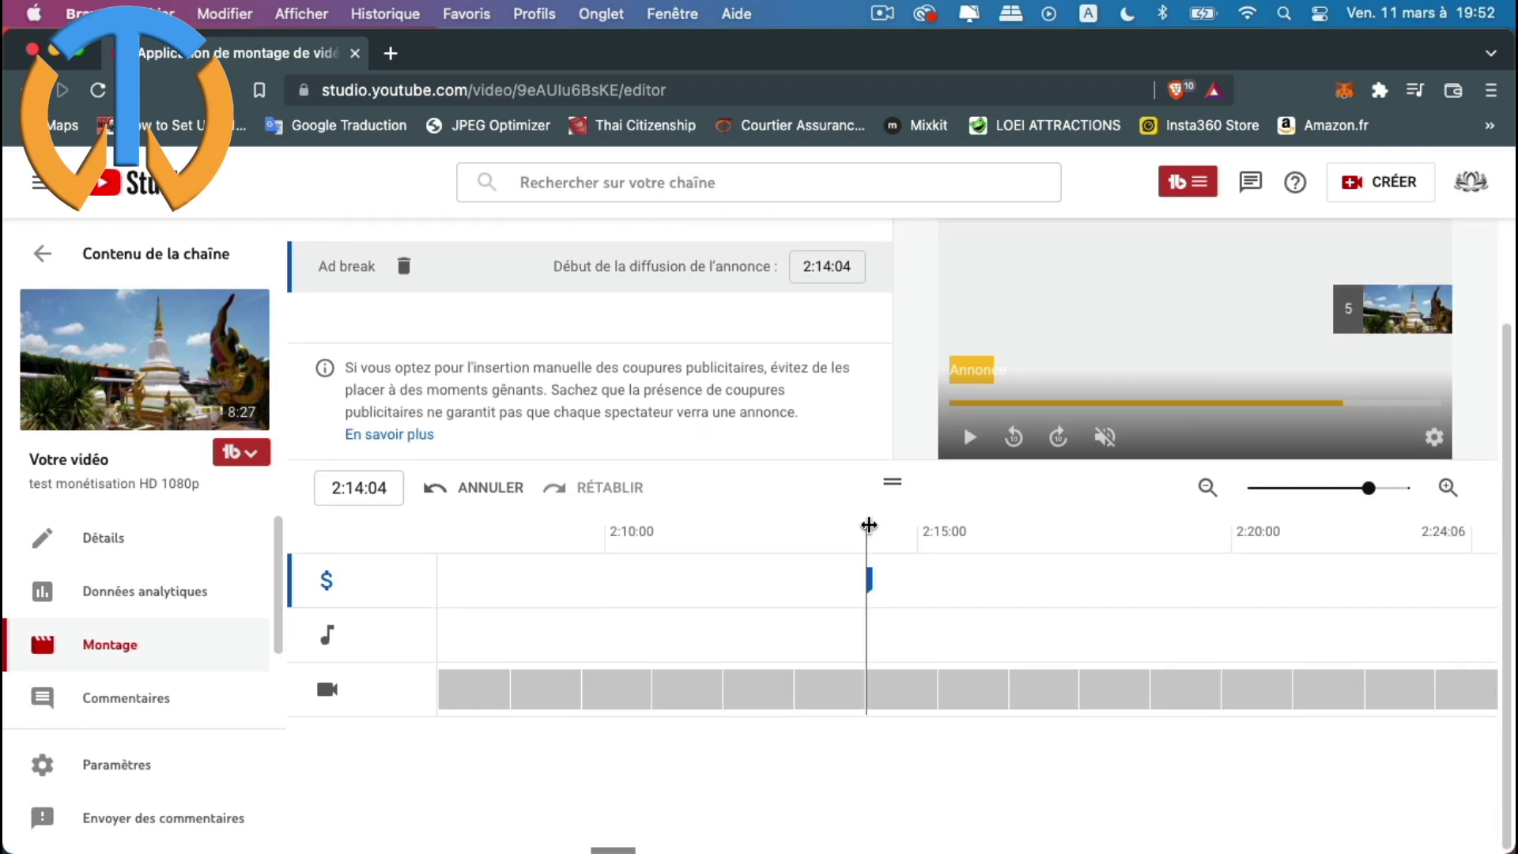
pyautogui.moveTo(866, 526); pyautogui.dragTo(1452, 528)
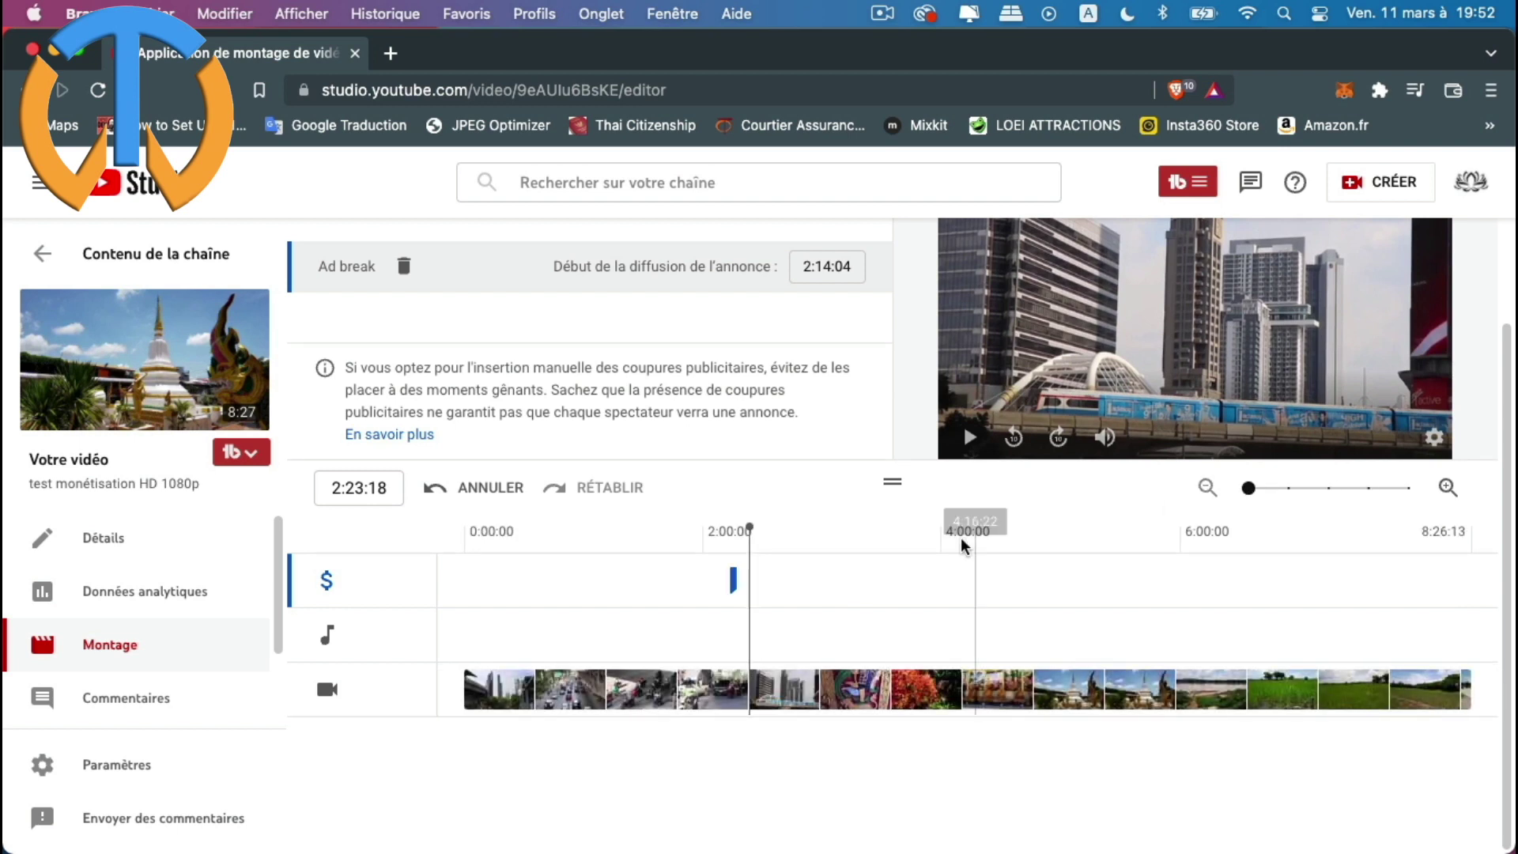
pyautogui.moveTo(750, 528); pyautogui.dragTo(1085, 510)
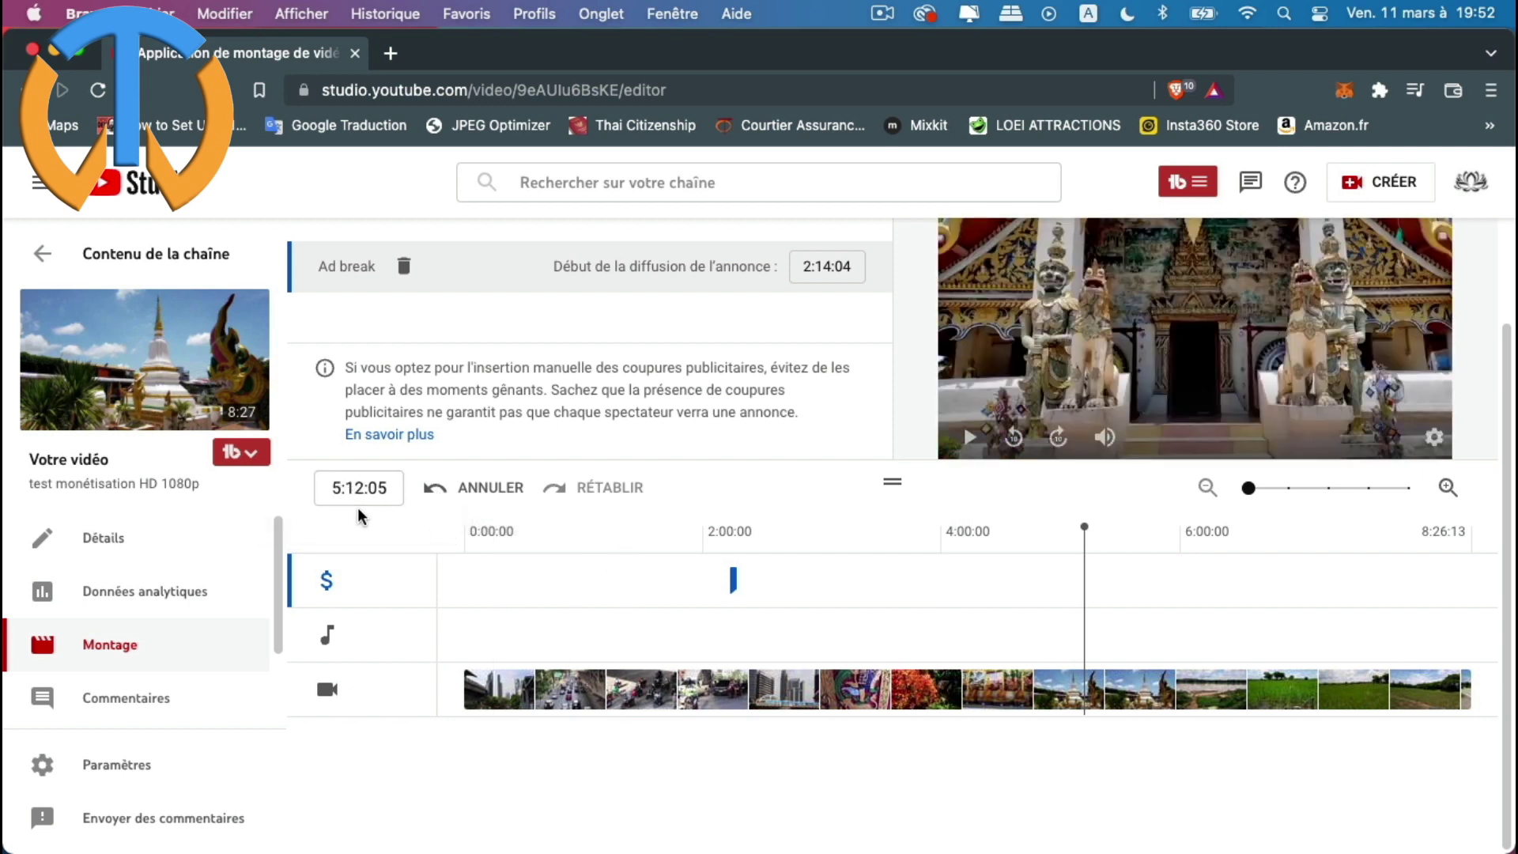
pyautogui.click(1329, 489)
pyautogui.click(1369, 489)
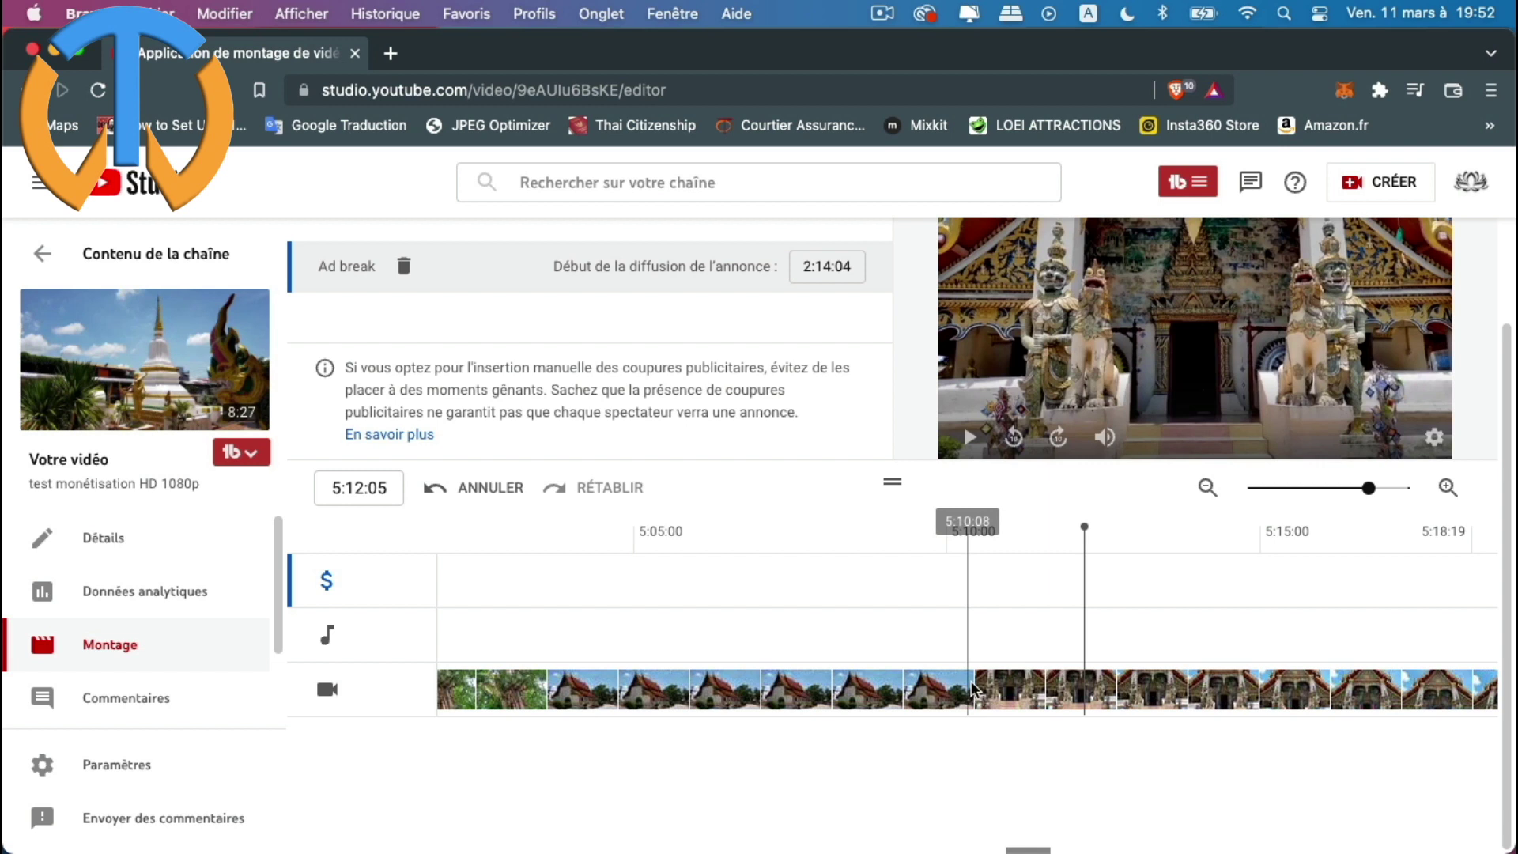
pyautogui.moveTo(1081, 527); pyautogui.dragTo(976, 525)
pyautogui.scroll(1, 1058, 593)
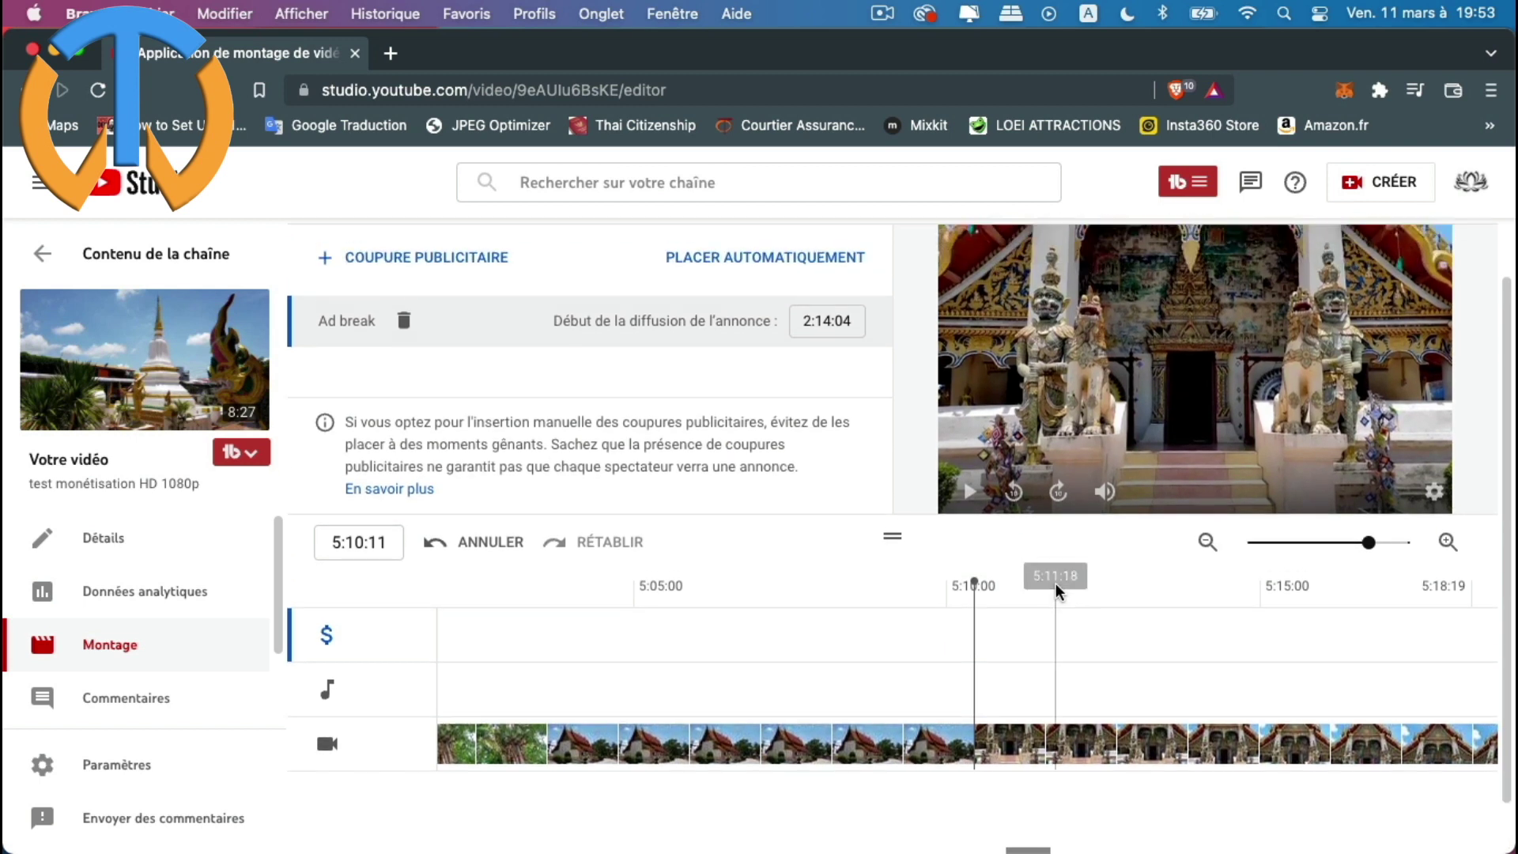
pyautogui.scroll(2, 1058, 593)
pyautogui.scroll(-3, 1104, 695)
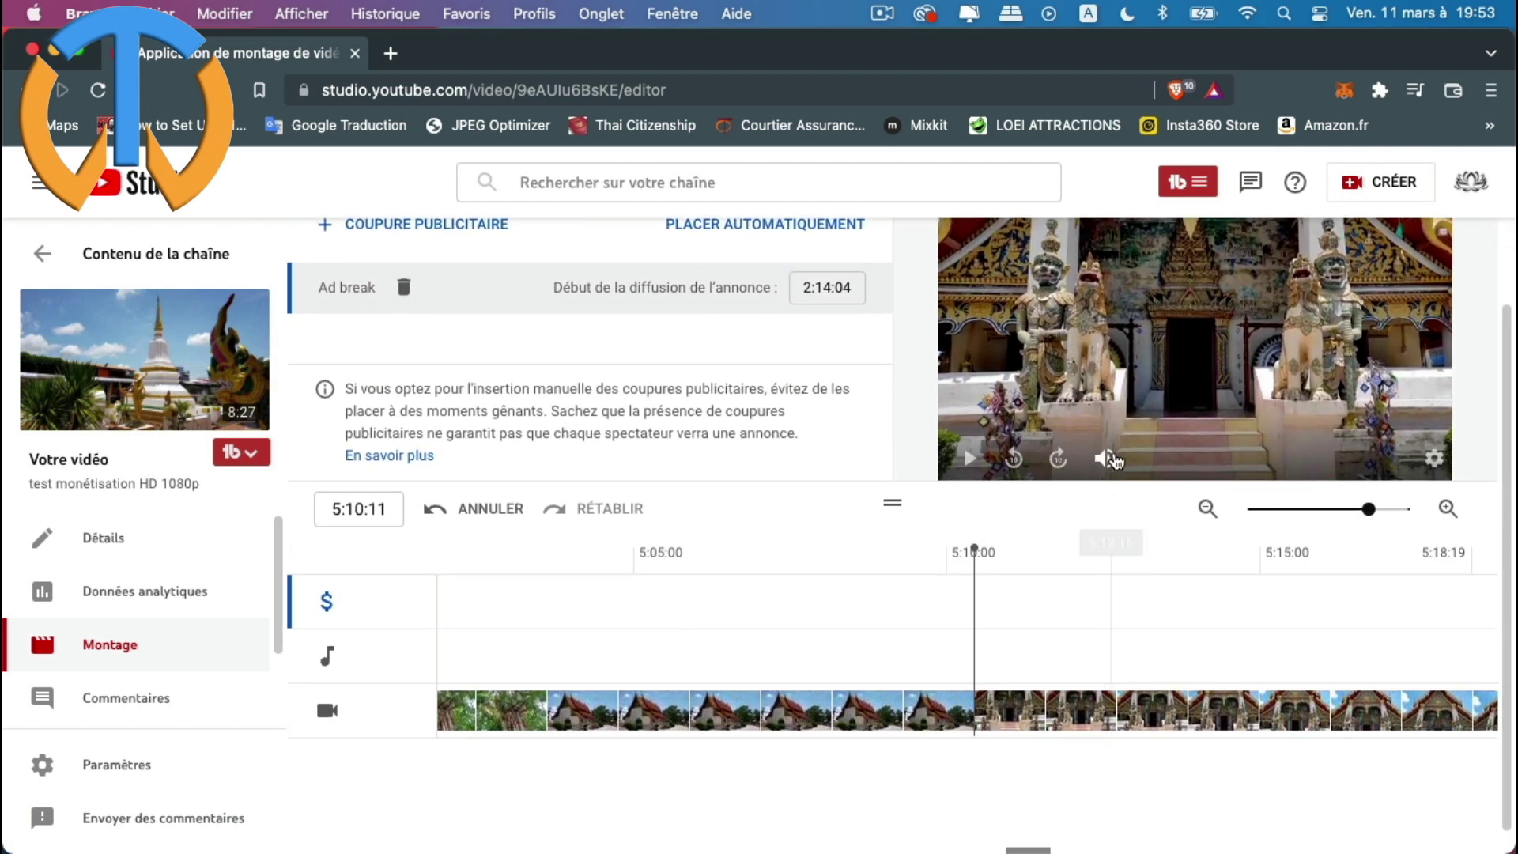
pyautogui.scroll(1, 1105, 594)
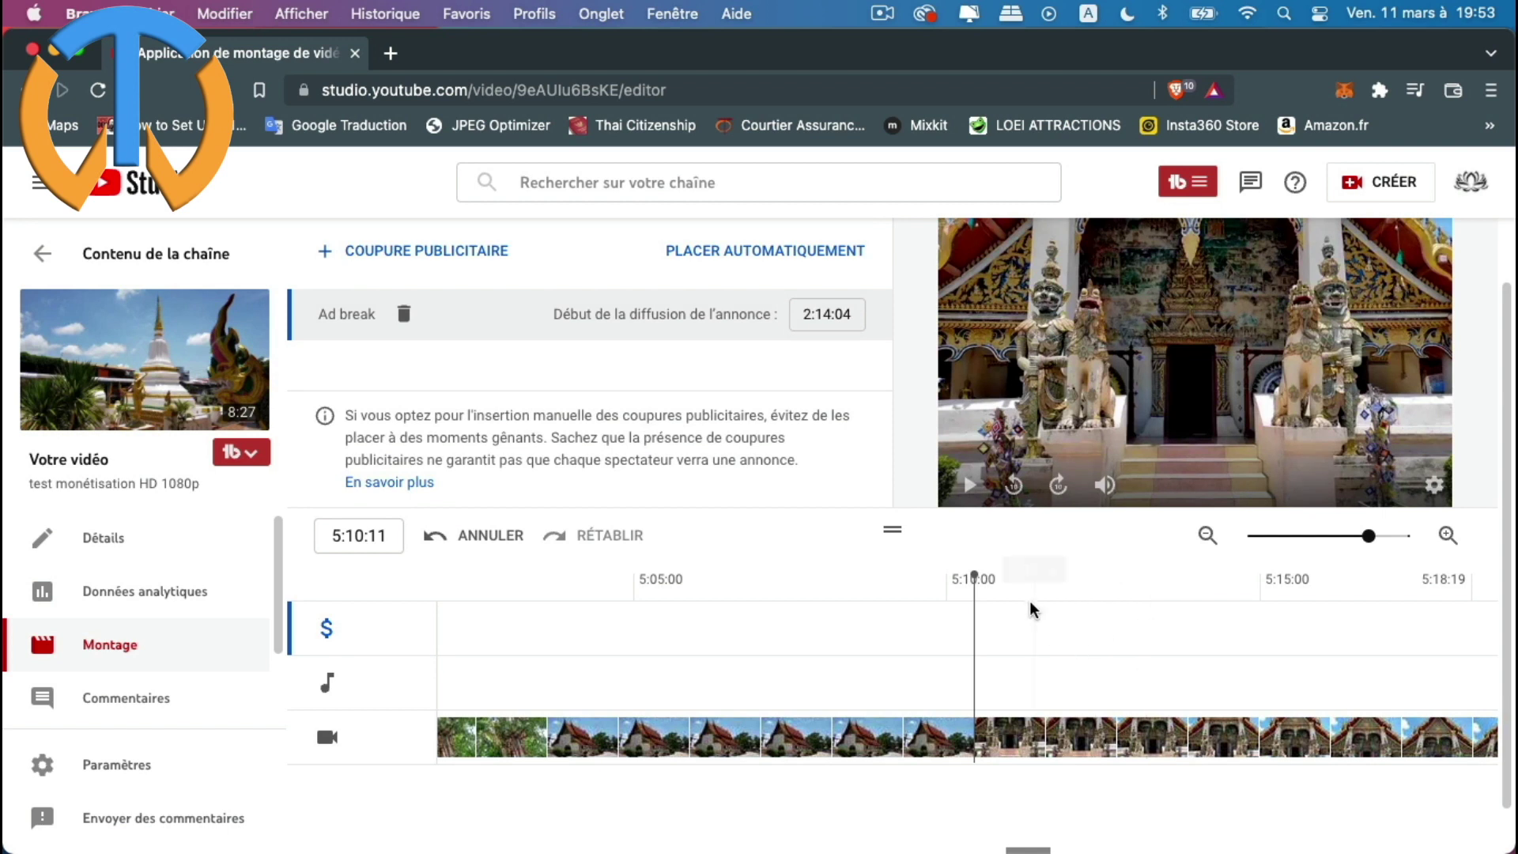
pyautogui.scroll(3, 474, 477)
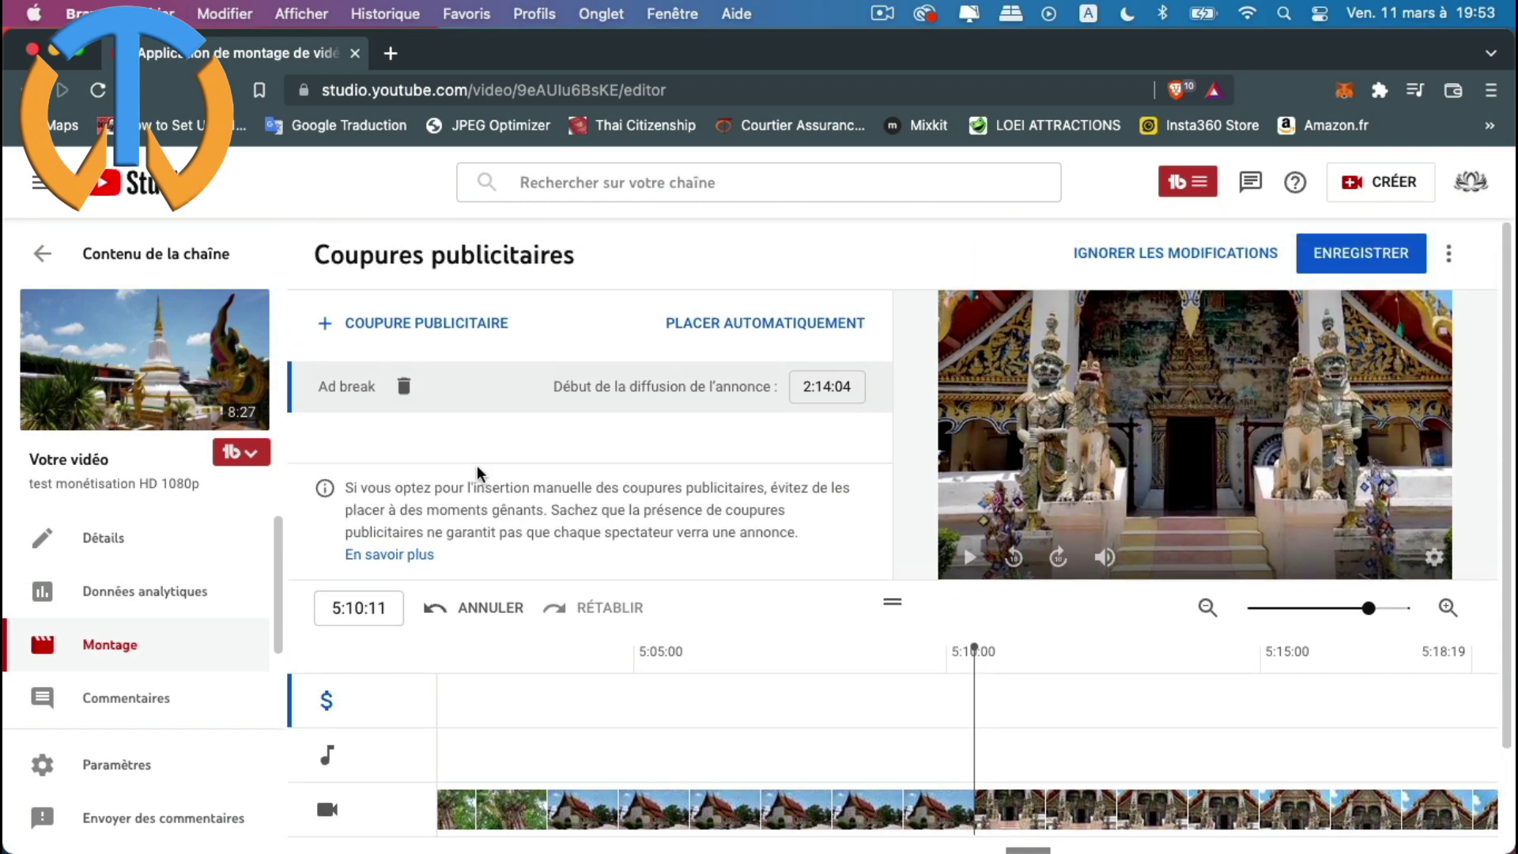
pyautogui.click(417, 333)
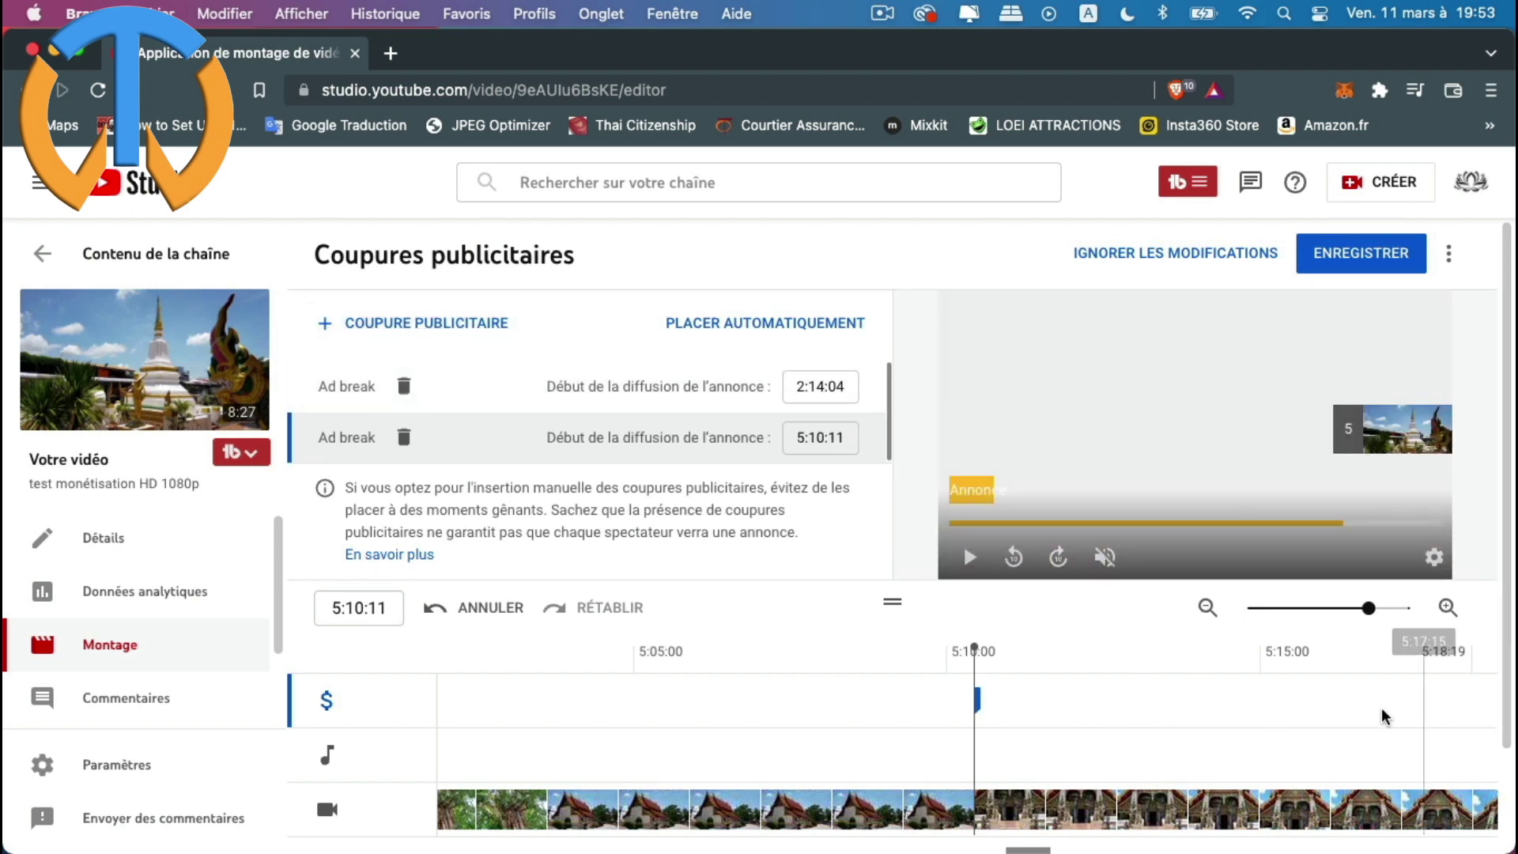
# Add a third ad break at 6:52:19, at the start of the rice-field scene, and delete it again
pyautogui.moveTo(1032, 850); pyautogui.dragTo(1297, 850)
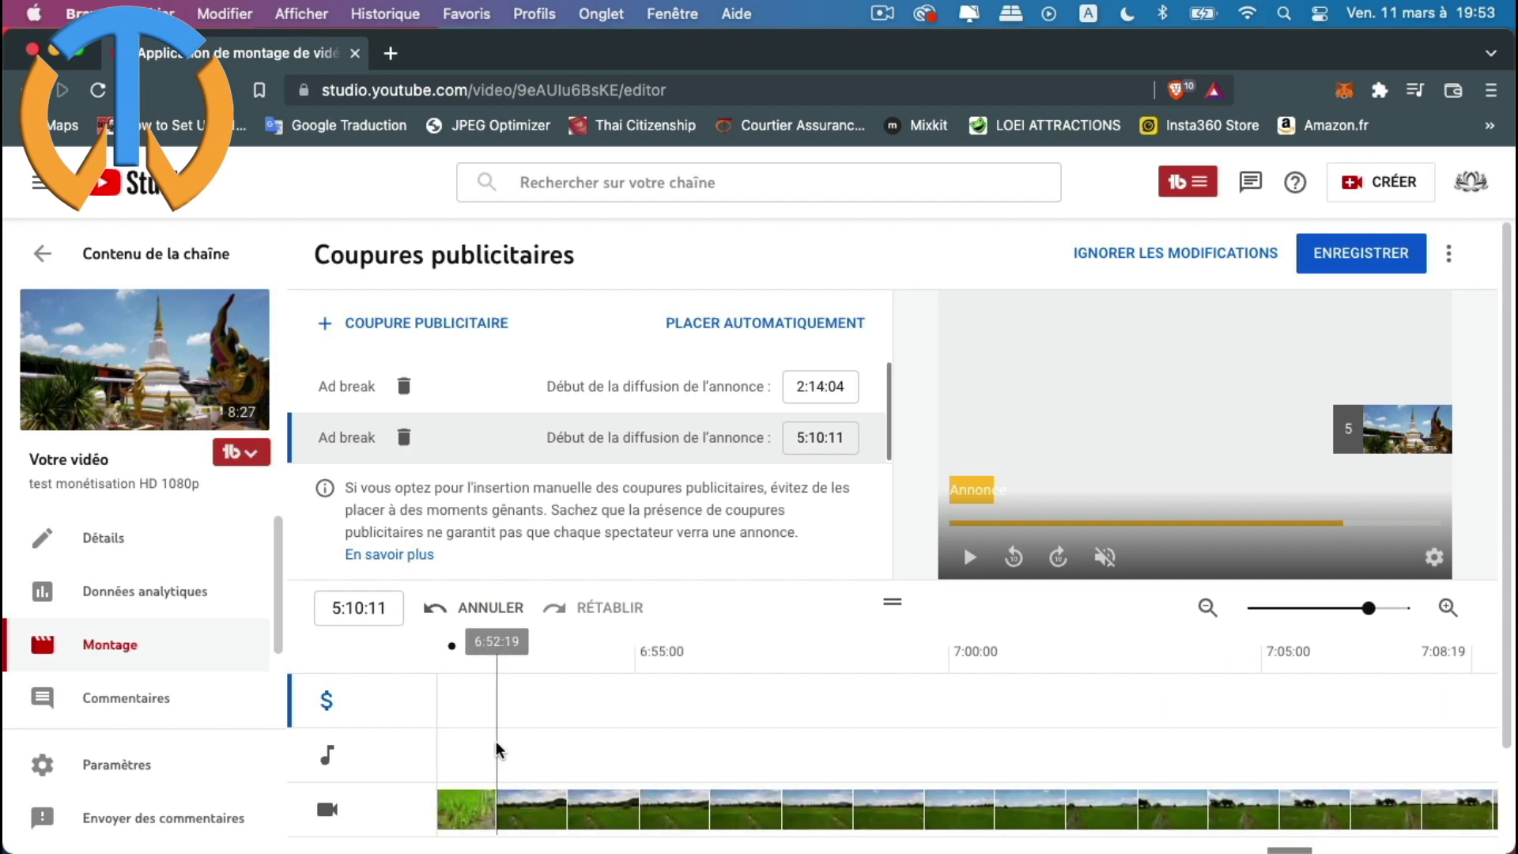
pyautogui.click(496, 686)
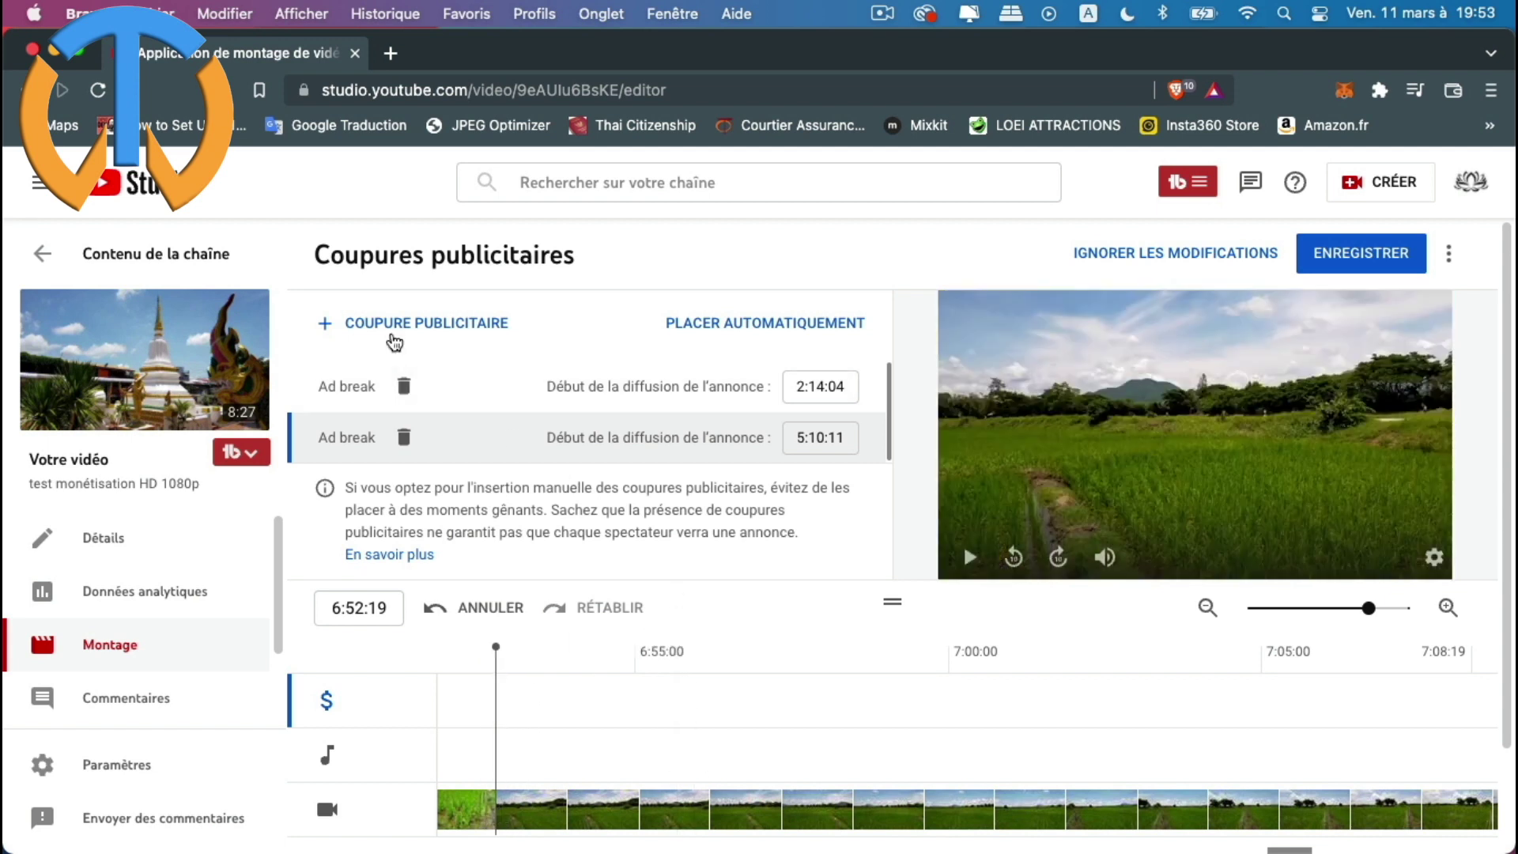
pyautogui.click(401, 326)
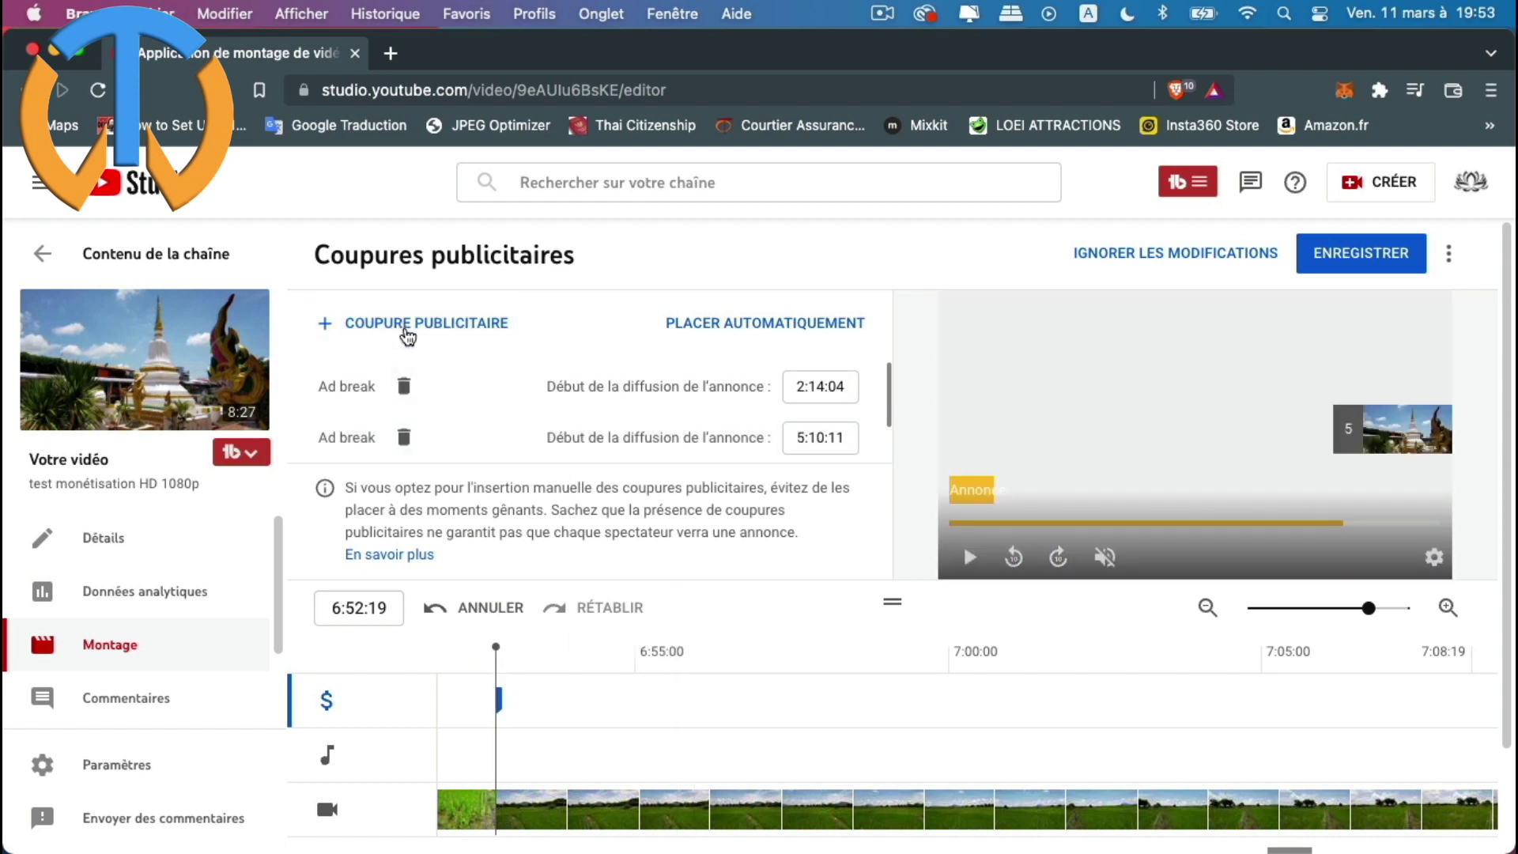
pyautogui.scroll(2, 449, 393)
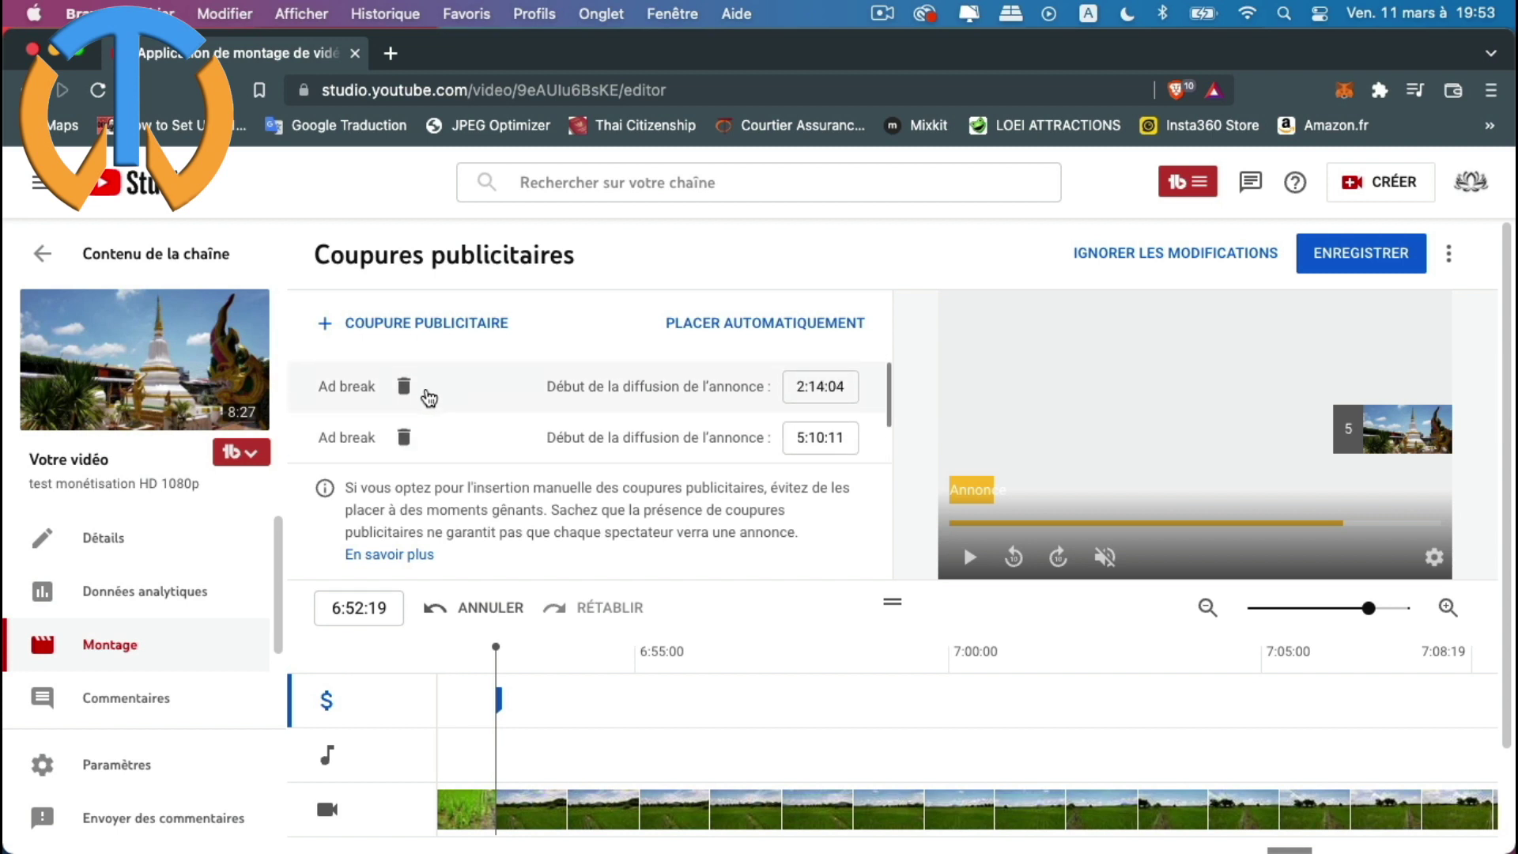
pyautogui.scroll(-2, 787, 440)
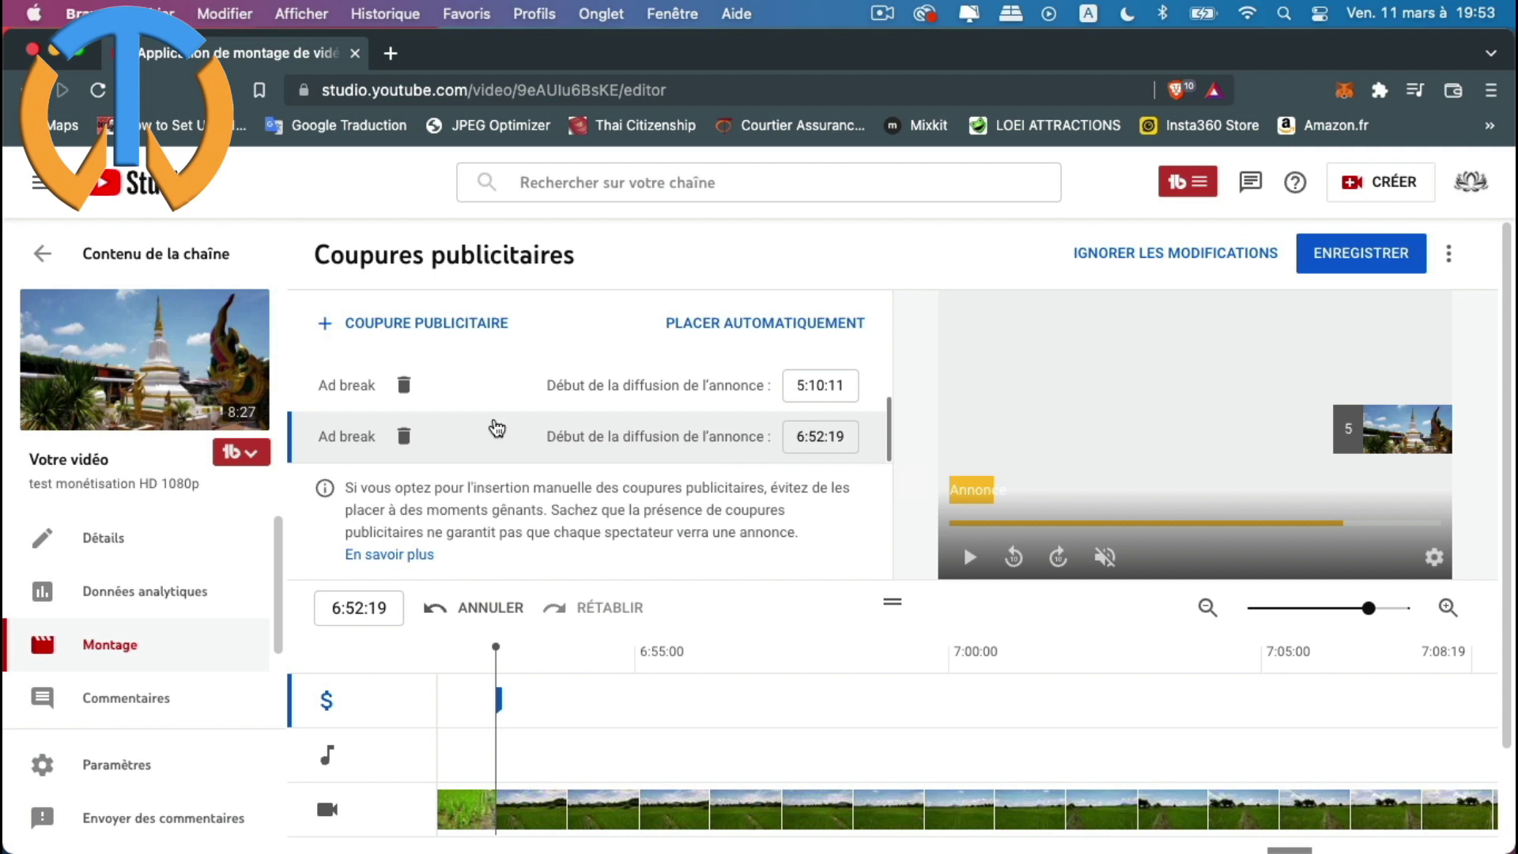
pyautogui.scroll(-2, 491, 428)
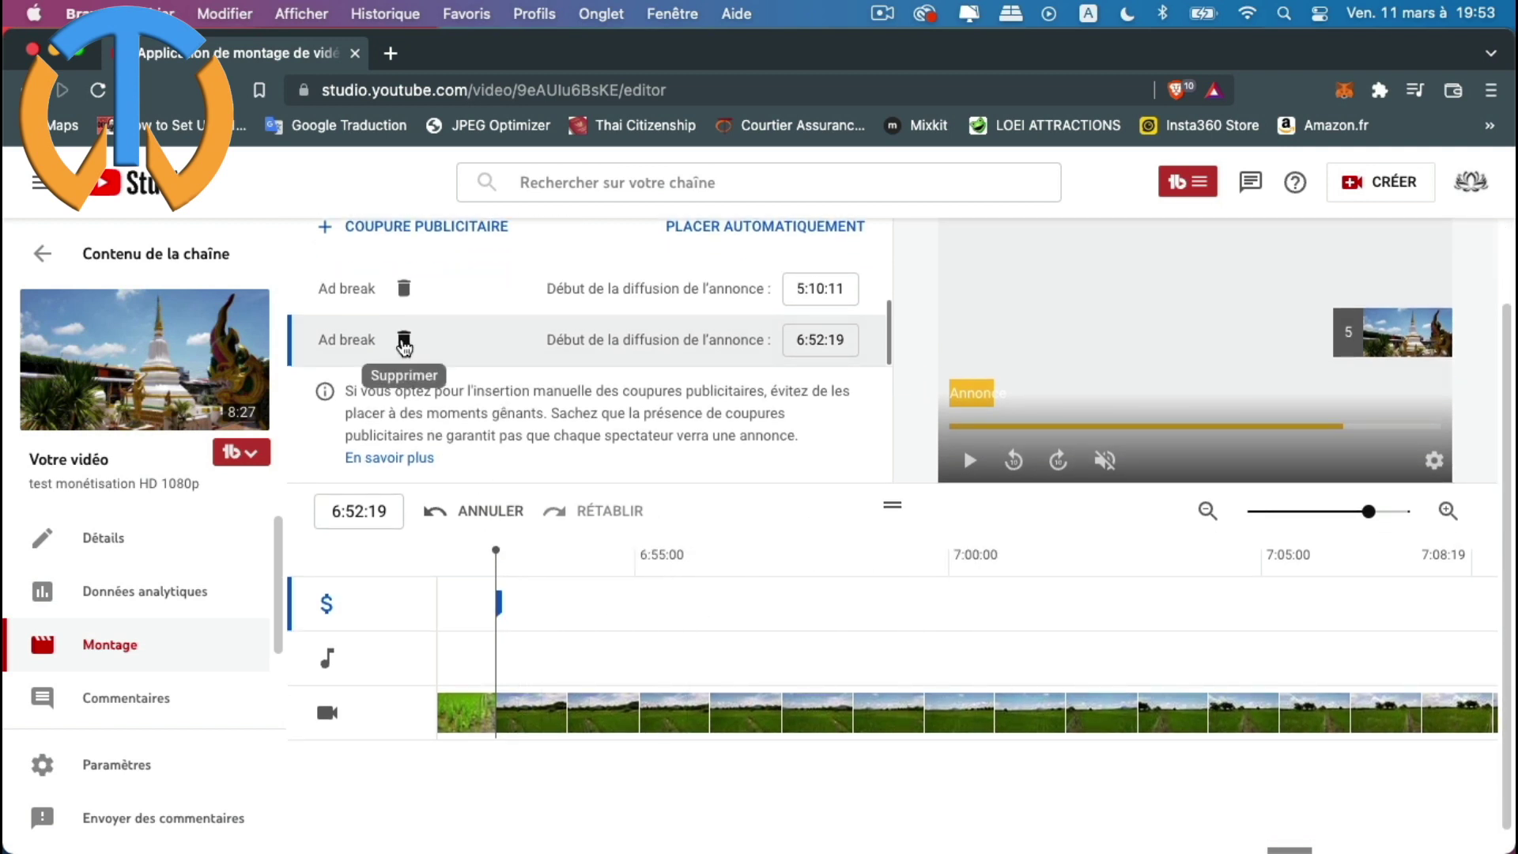
pyautogui.click(404, 340)
pyautogui.scroll(2, 851, 506)
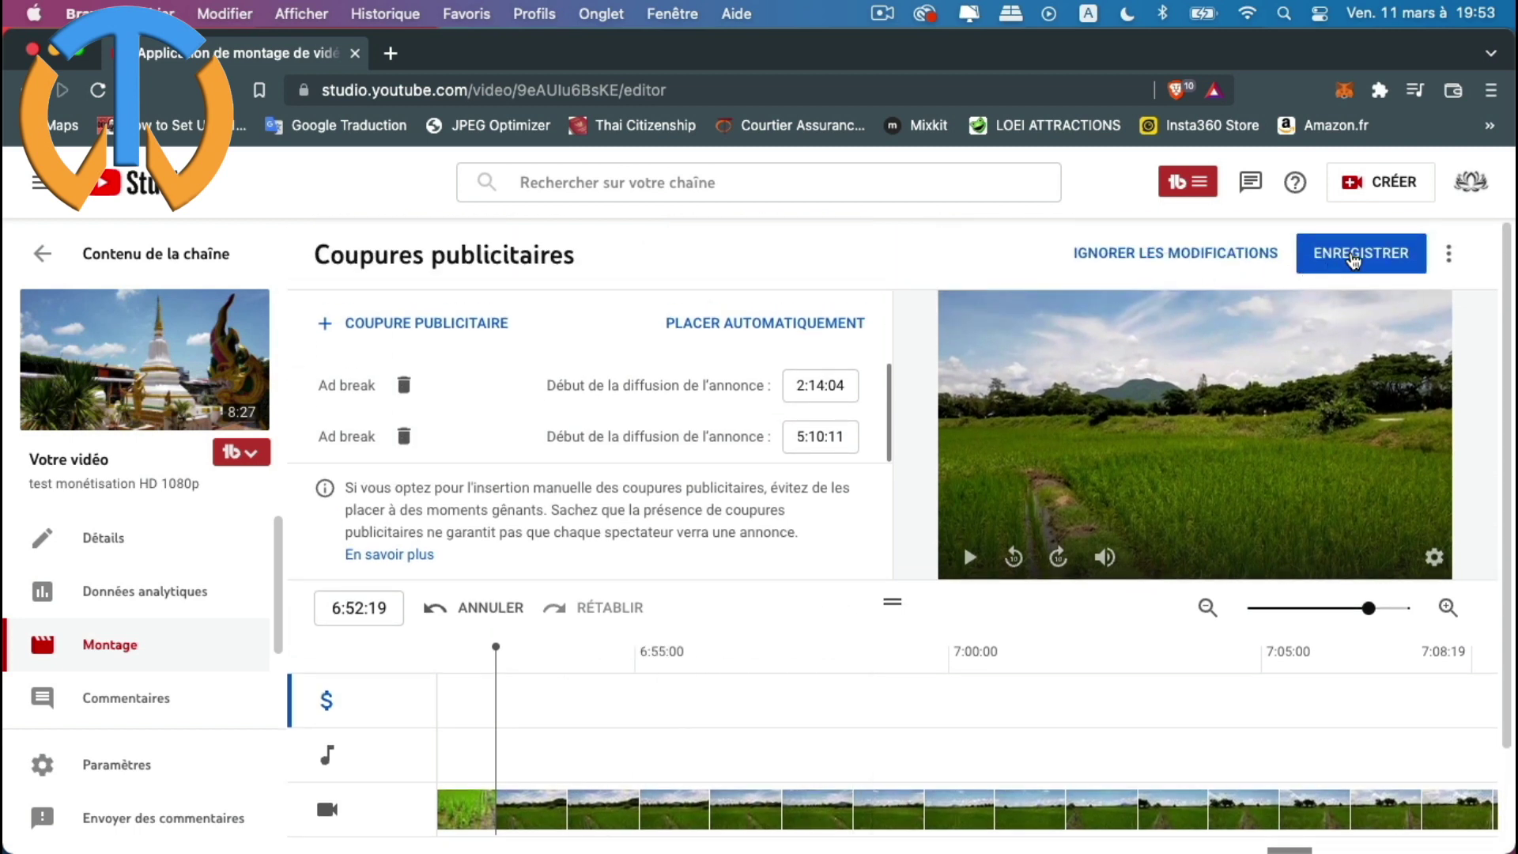
# Save the ad breaks and check their markers on the timeline of the whole video
pyautogui.click(1355, 257)
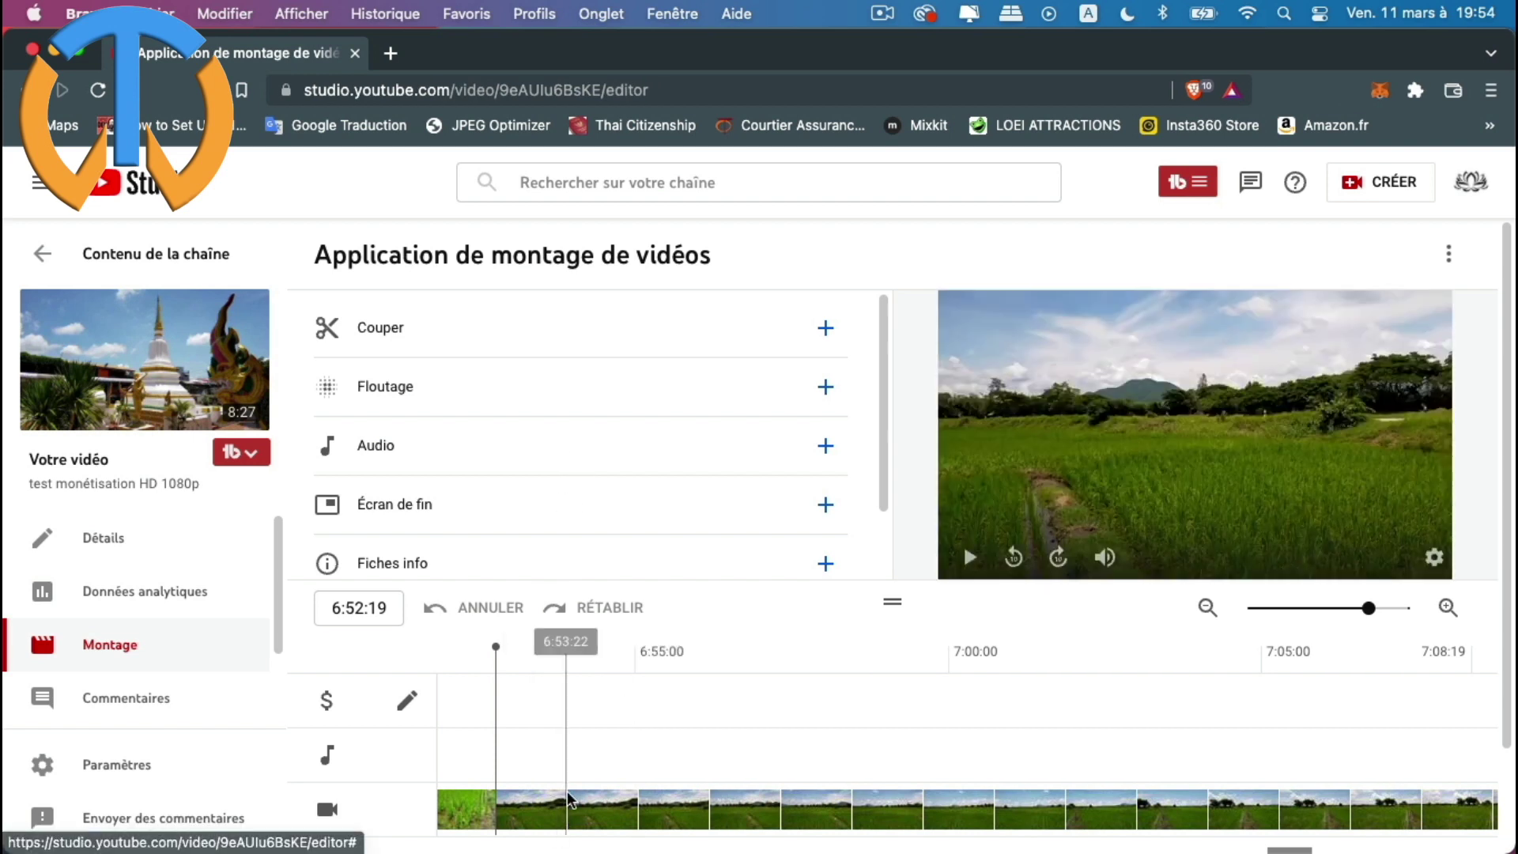
pyautogui.scroll(-3, 1210, 627)
pyautogui.click(1252, 489)
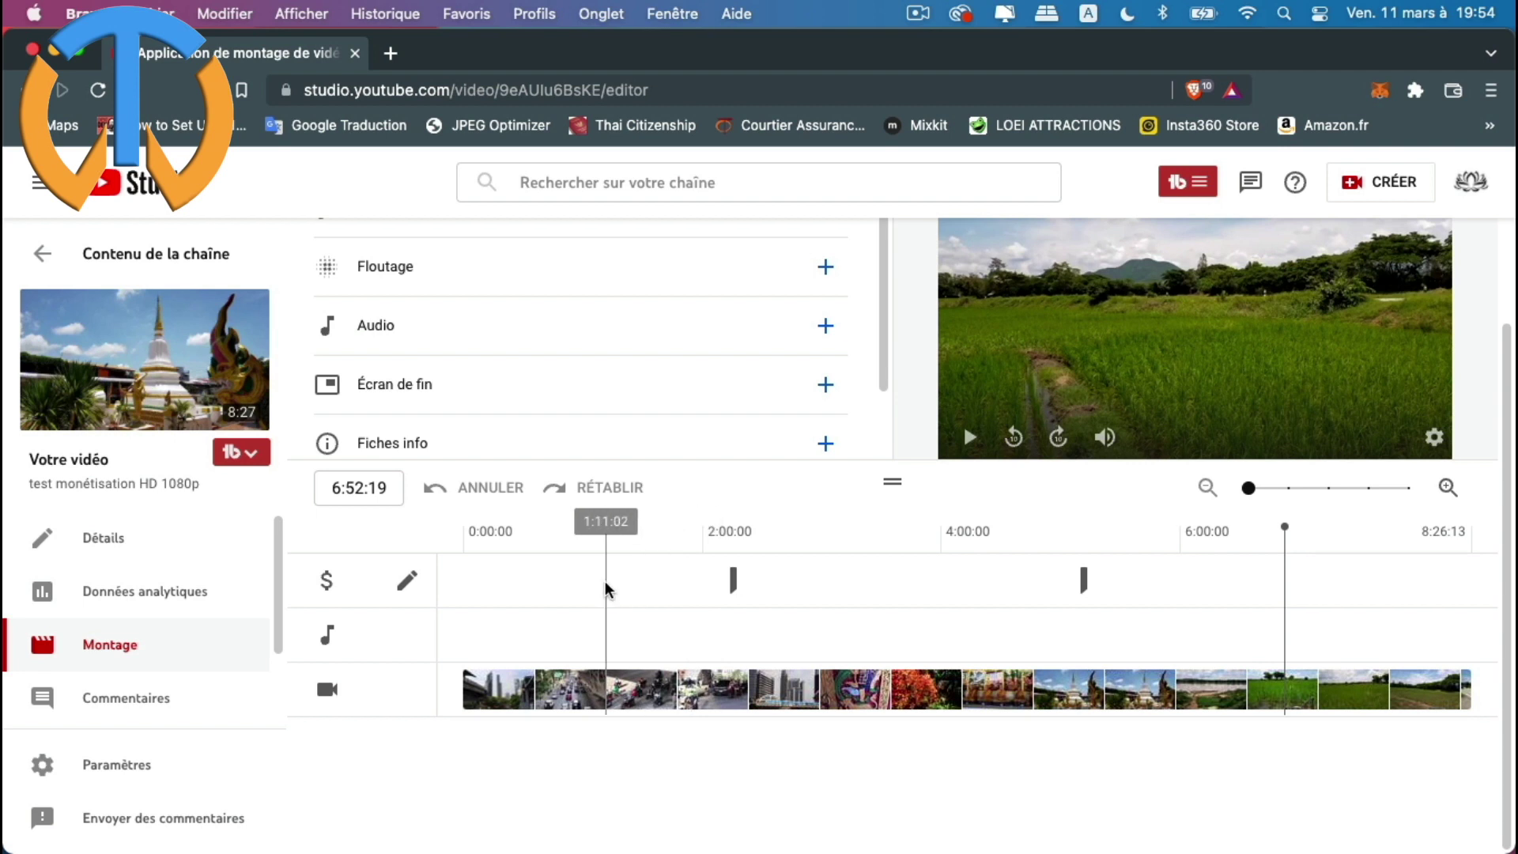
pyautogui.scroll(2, 606, 589)
# Return to the channel's content list and open the visibility options of the test monétisation HD 1080p video
pyautogui.click(95, 259)
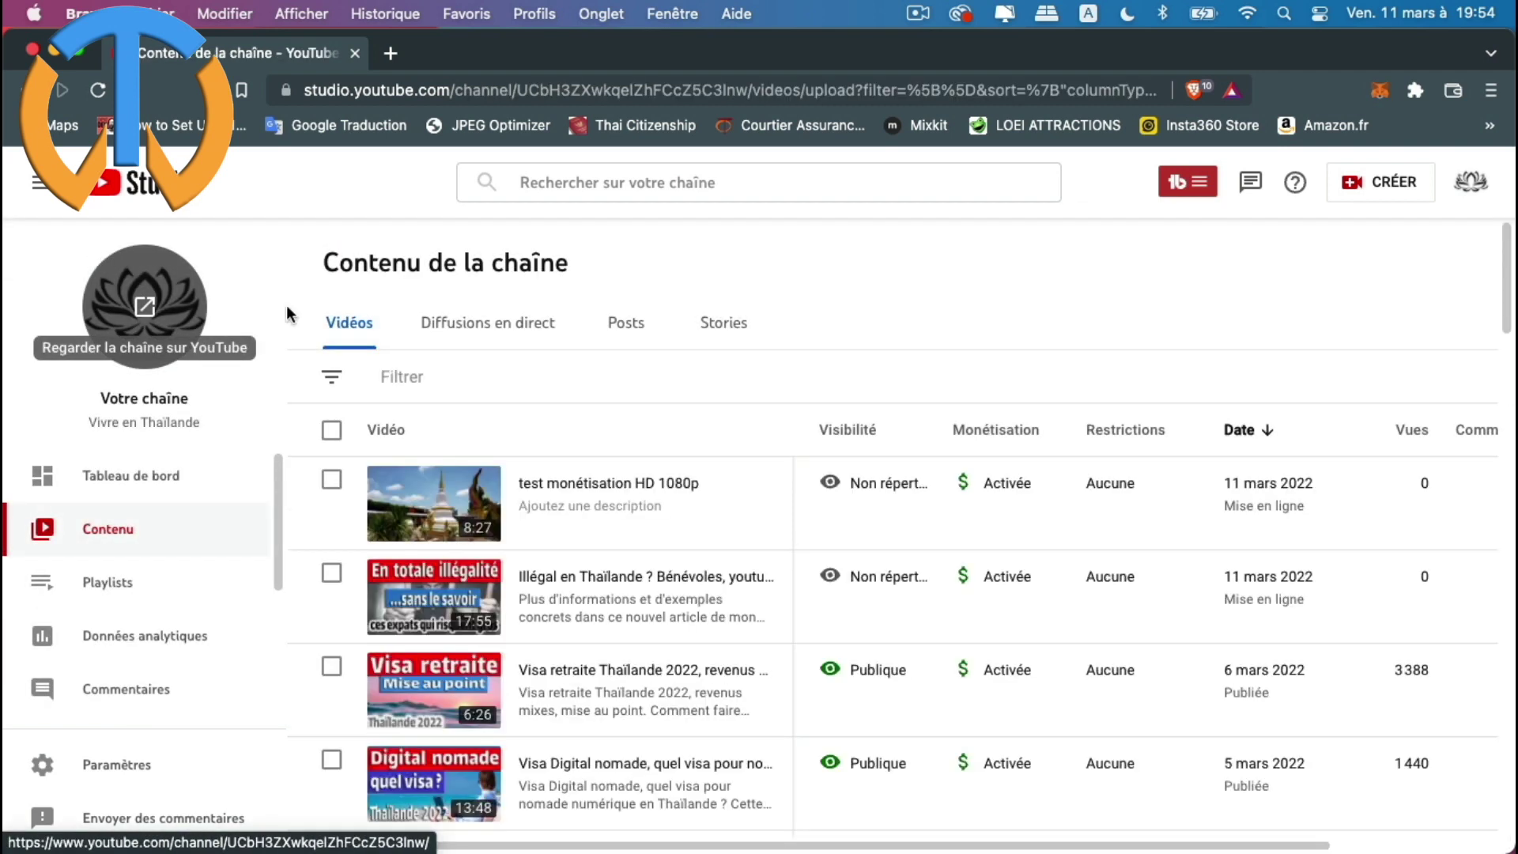
pyautogui.moveTo(643, 510)
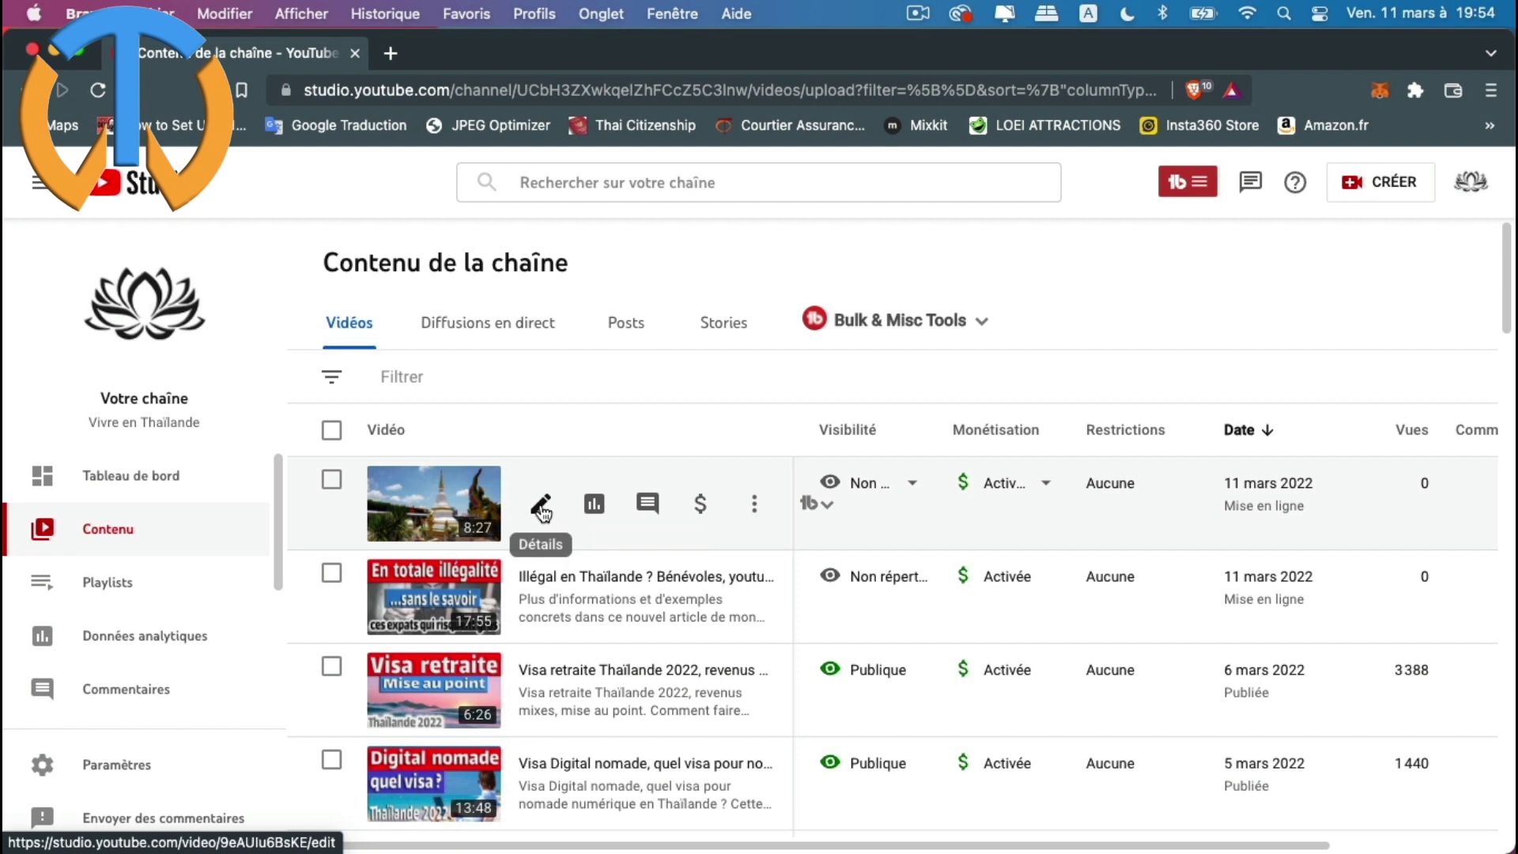
pyautogui.moveTo(913, 489)
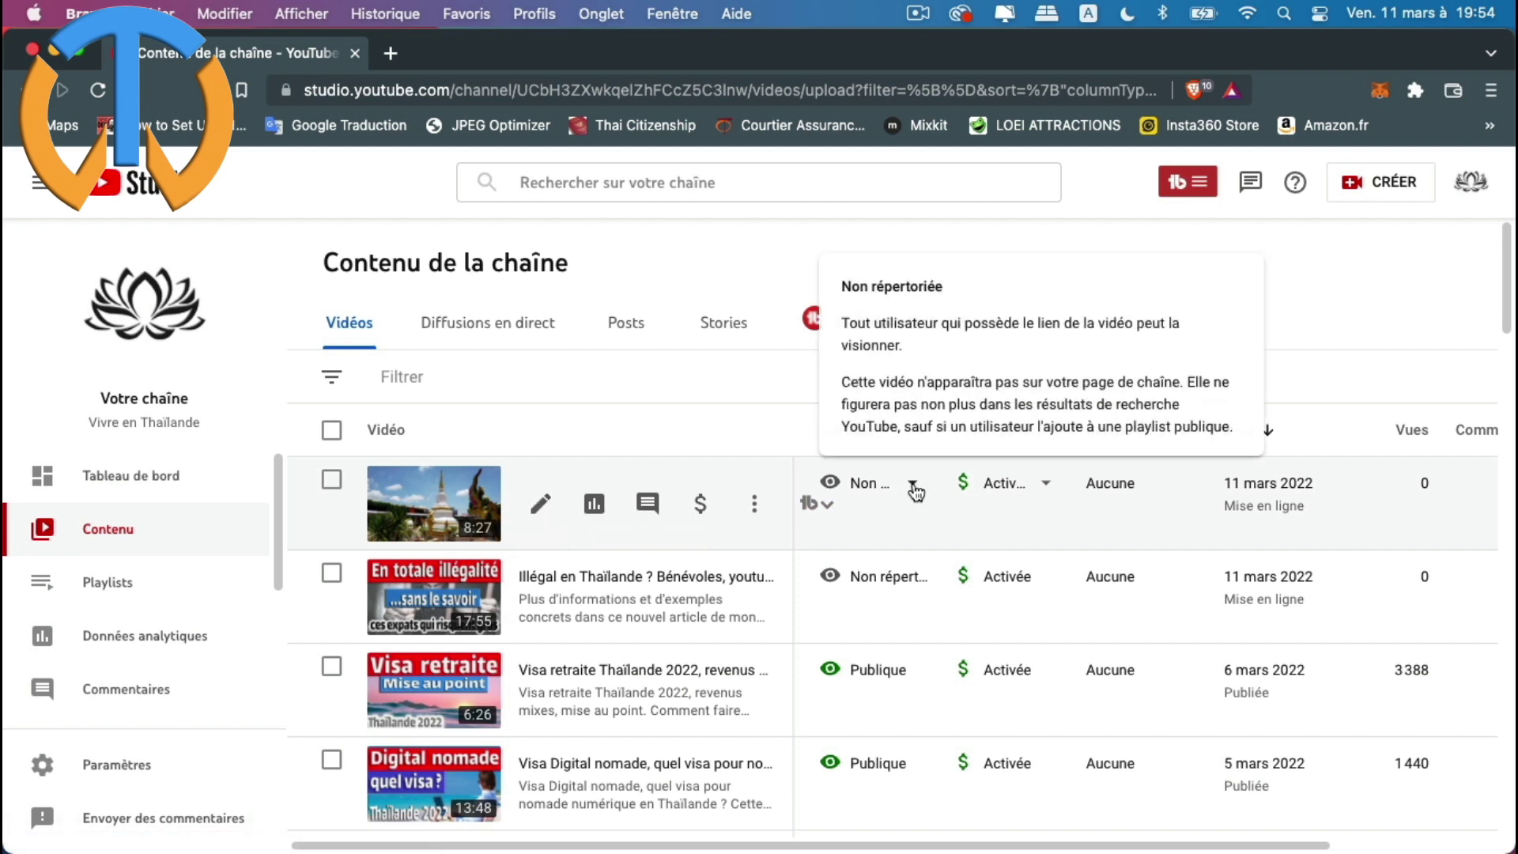
pyautogui.click(914, 487)
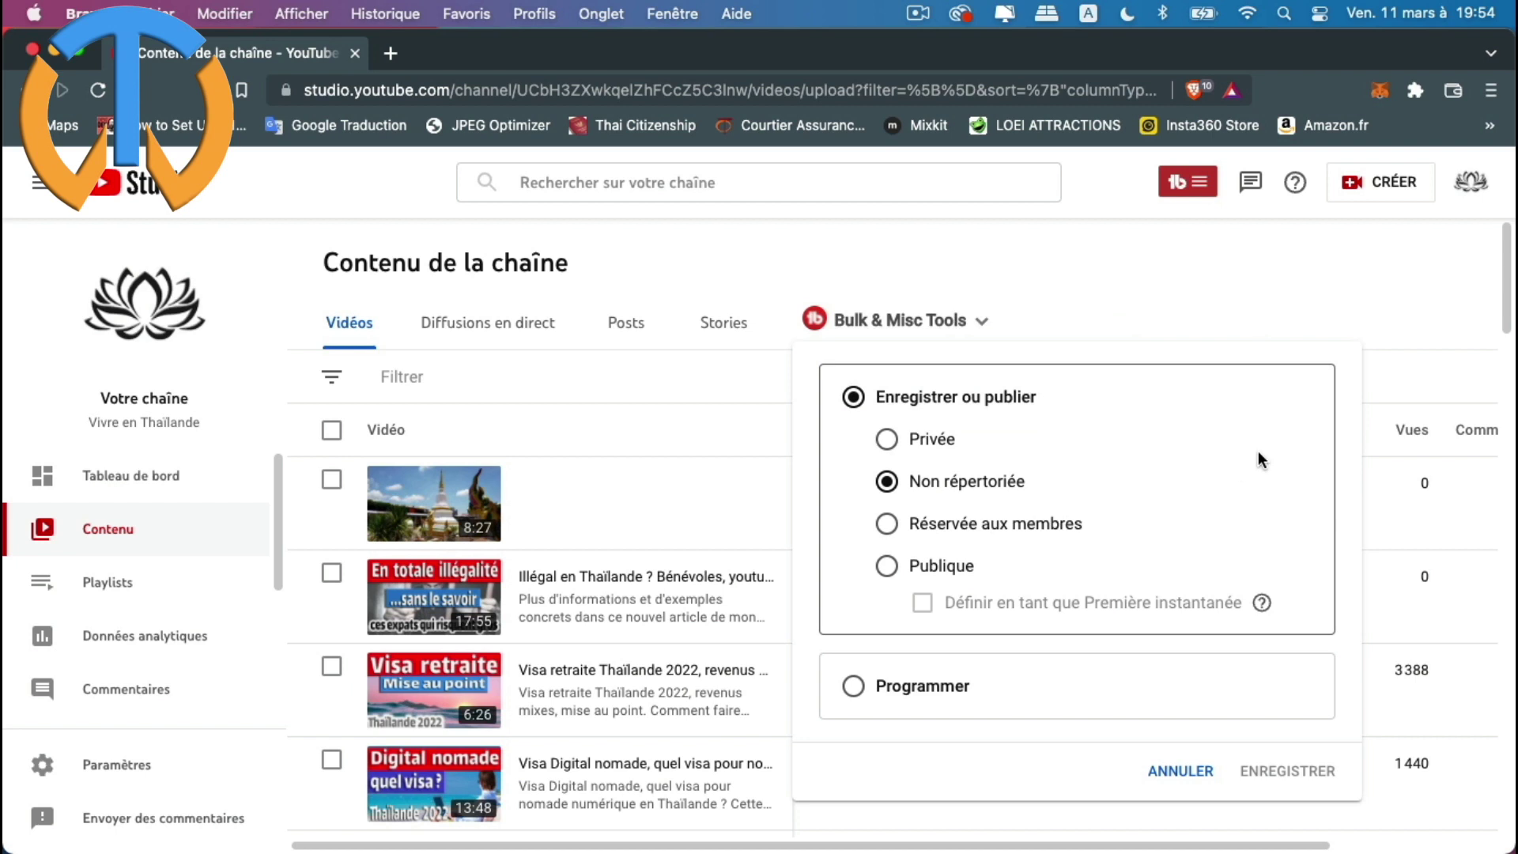